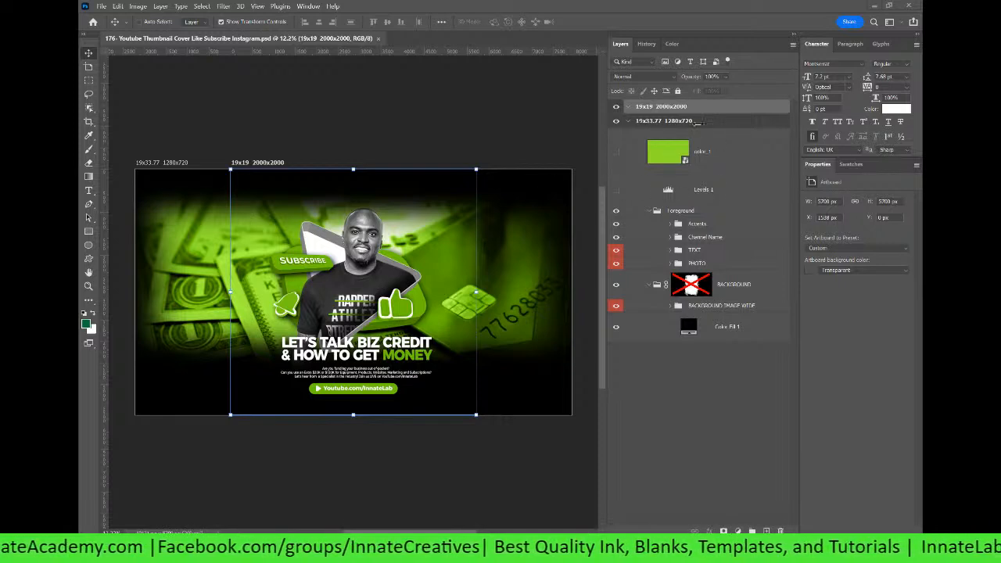
Step: Preview the design with the BACKGROUND group's splatter layer mask enabled, and disable the mask again
shift+click(692, 284)
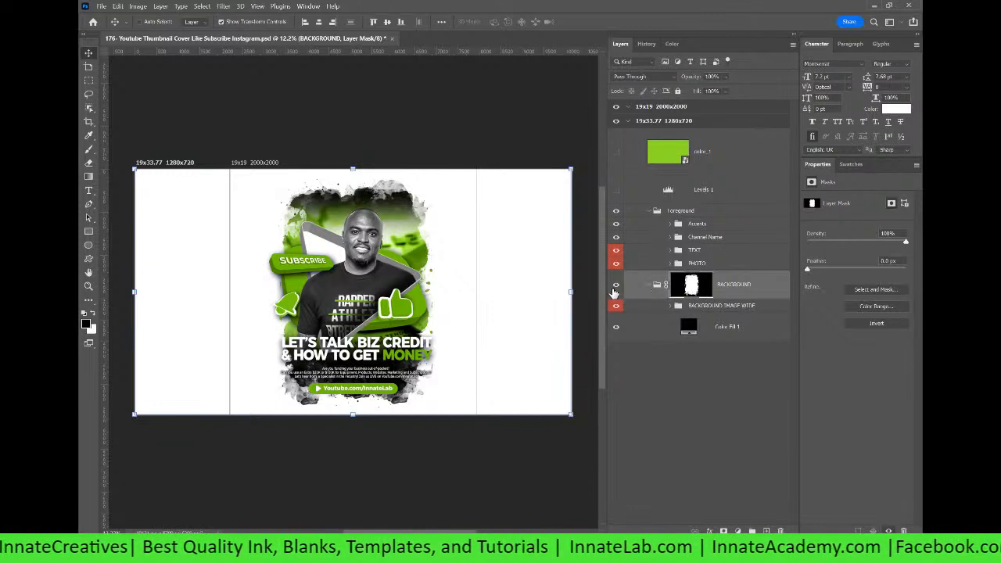
click(616, 287)
click(615, 287)
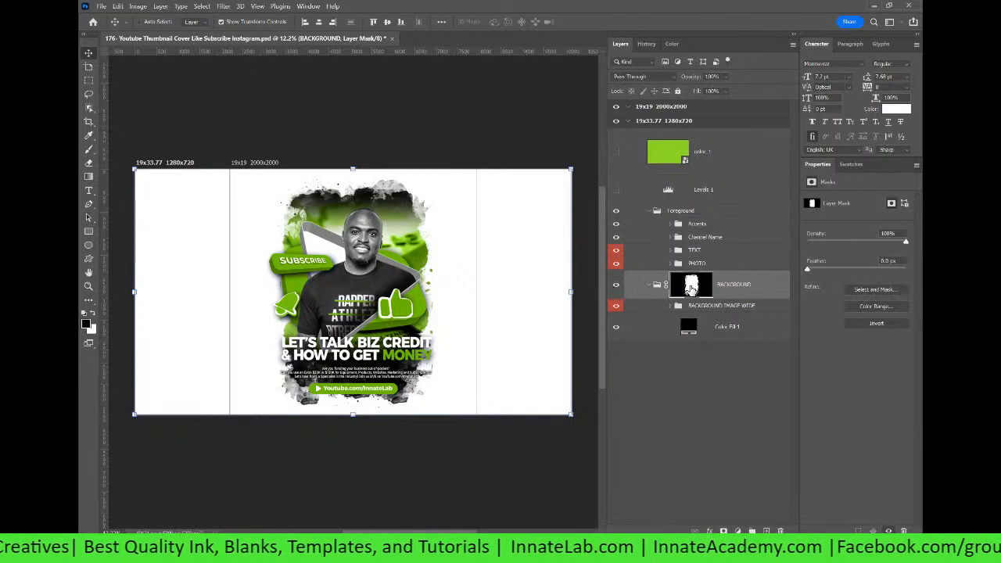
right_click(692, 288)
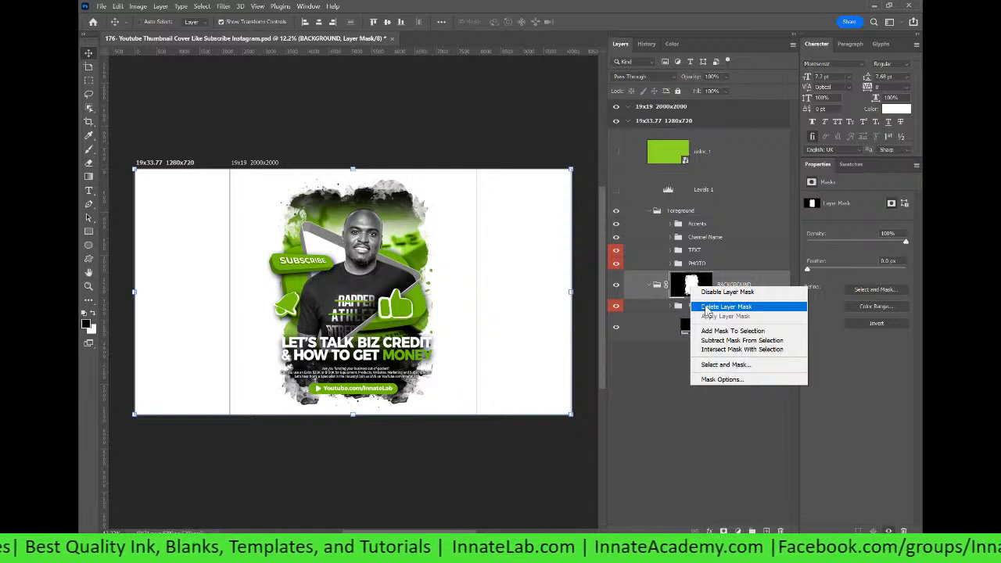
click(716, 292)
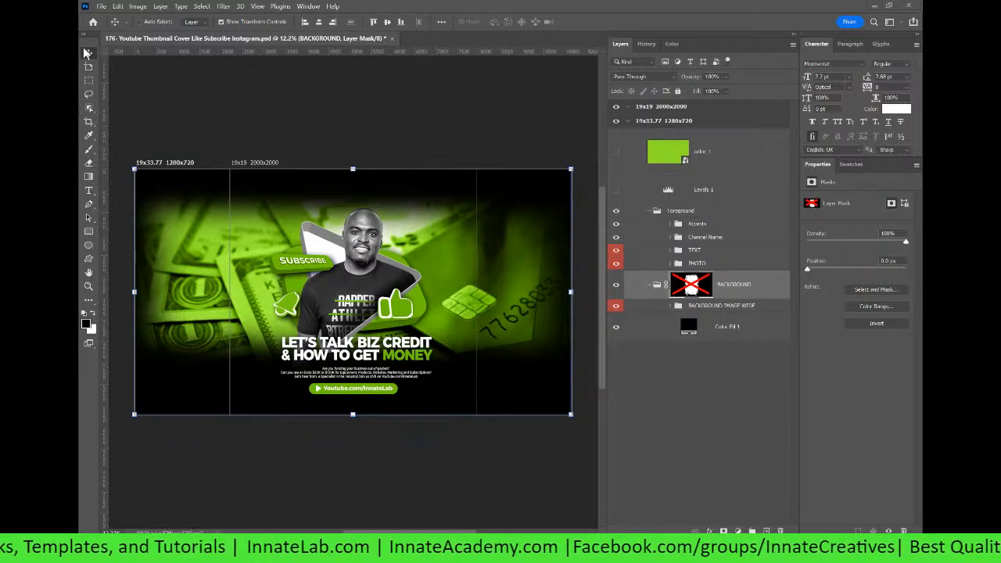
Step: Open the contents of the man's Photo smart object for editing
right_click(360, 276)
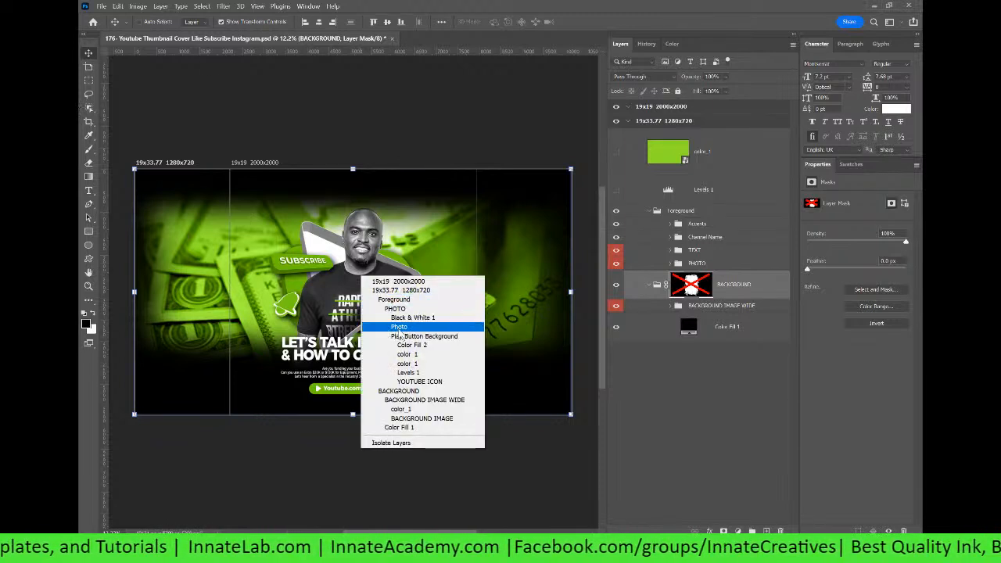
click(400, 329)
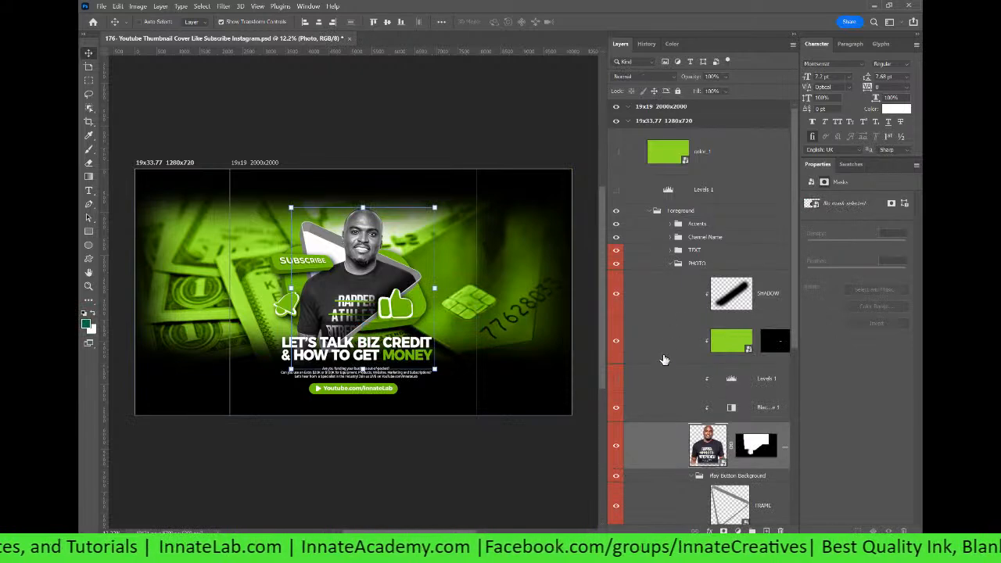
double_click(714, 452)
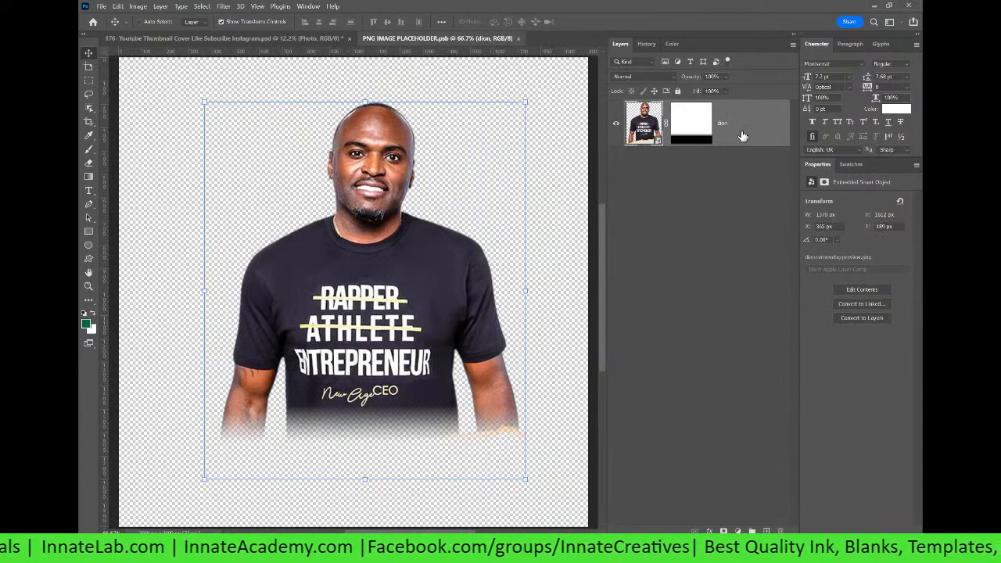
Step: Group the man's photo layer, move its gradient layer mask onto the group, and name the group "Photo in Folder"
key(ctrl+g)
drag(715, 139, 676, 109)
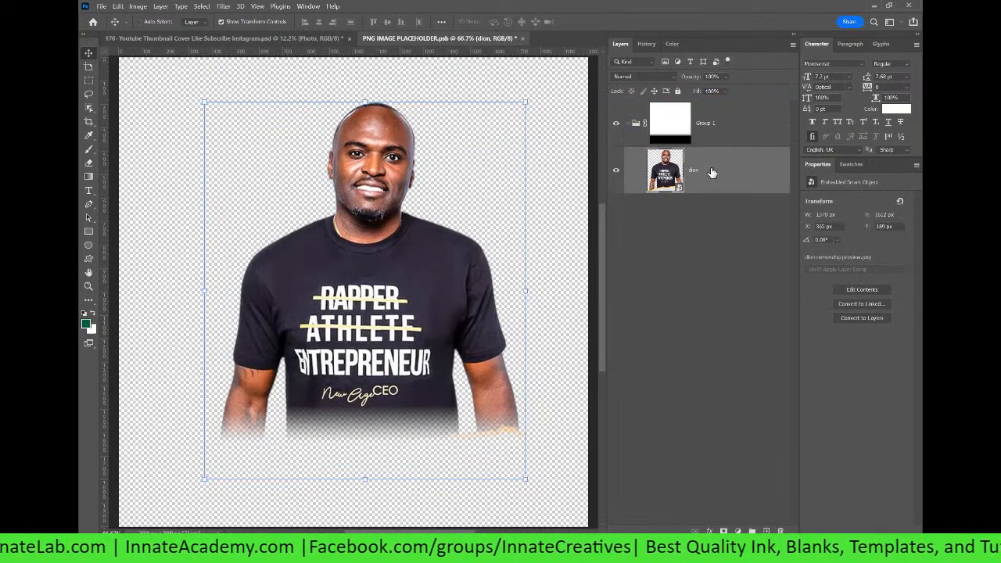
double_click(705, 123)
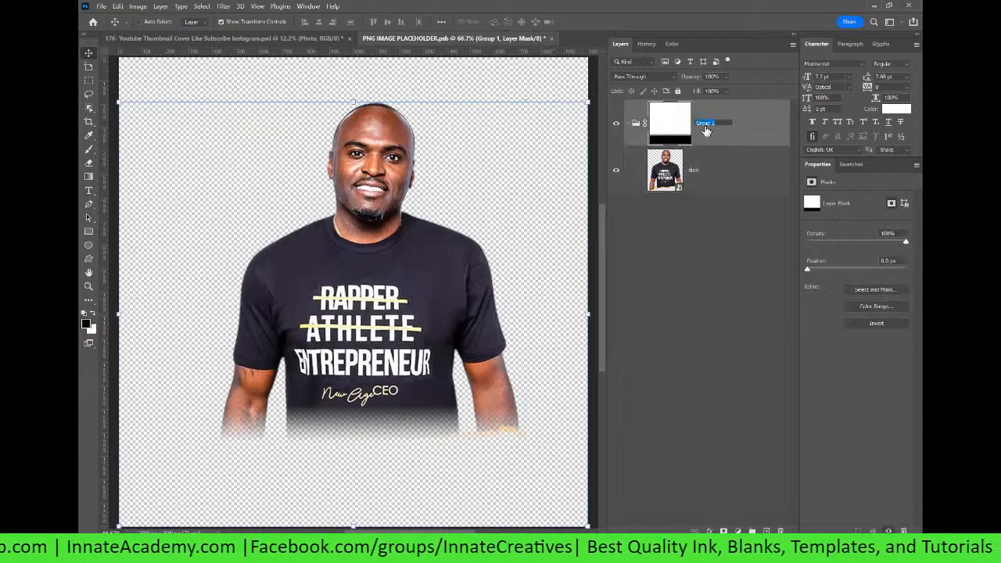
text(Photo)
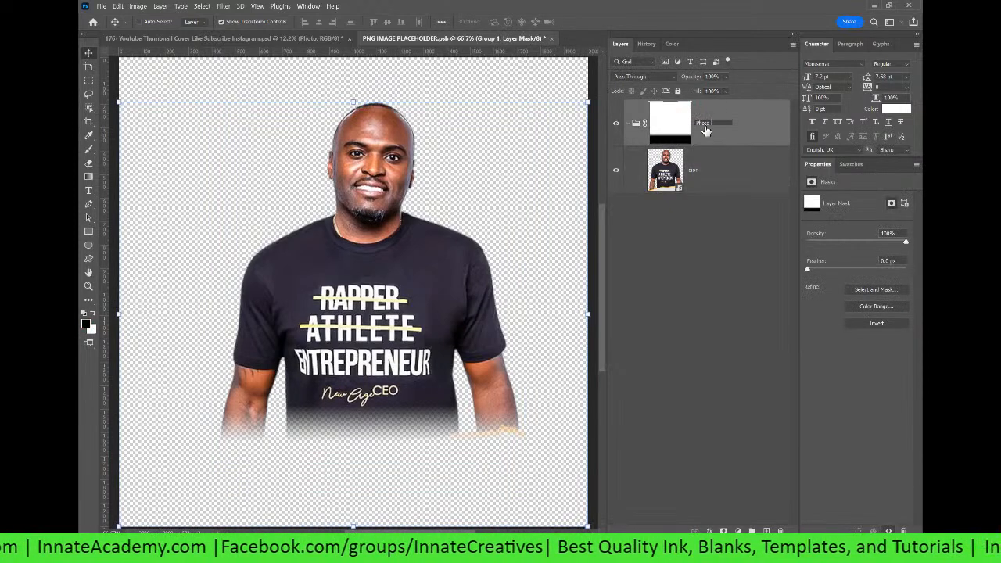
text( in Folder)
key(Return)
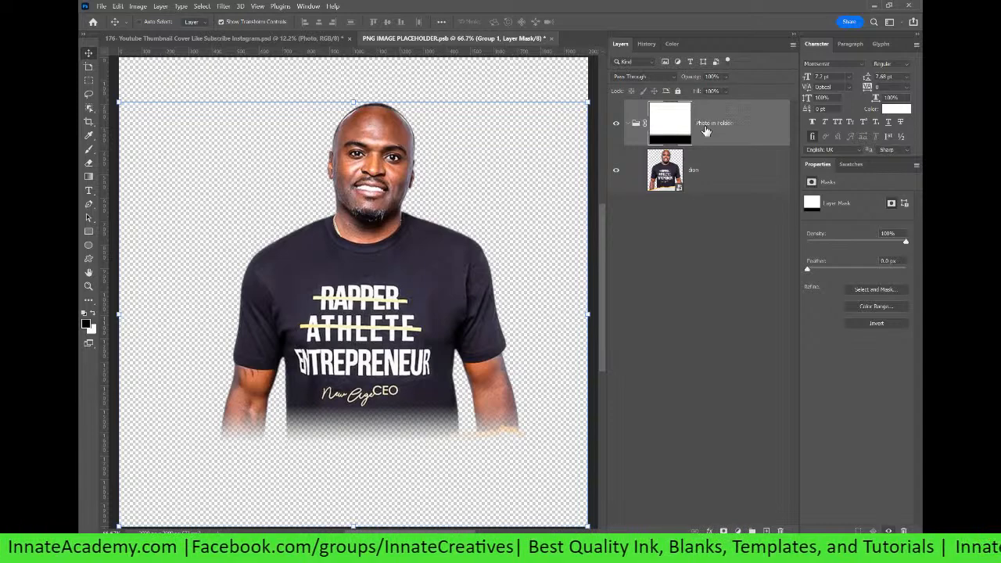
Step: Place the woman's headshot PNG as an embedded image above the man's layer inside the masked group, scaled to about 168%
click(755, 187)
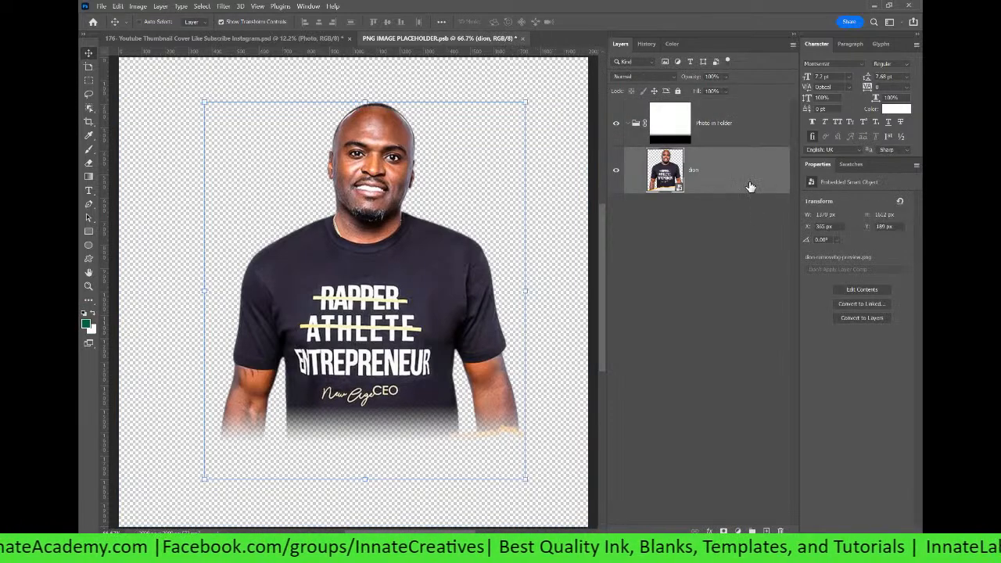
click(101, 6)
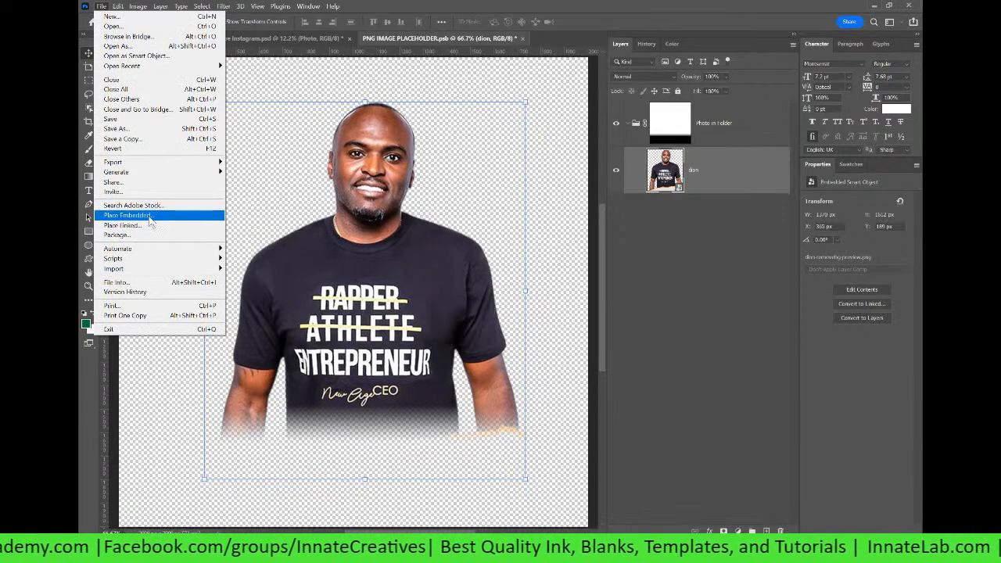
click(126, 216)
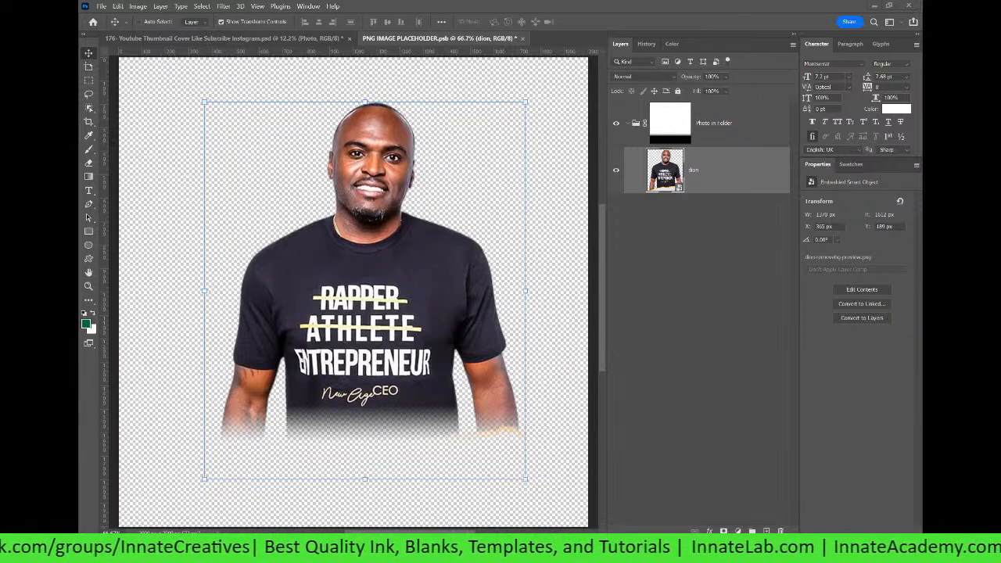
drag(923, 368, 374, 146)
drag(434, 307, 502, 451)
drag(464, 352, 433, 335)
drag(487, 418, 509, 449)
drag(474, 388, 470, 386)
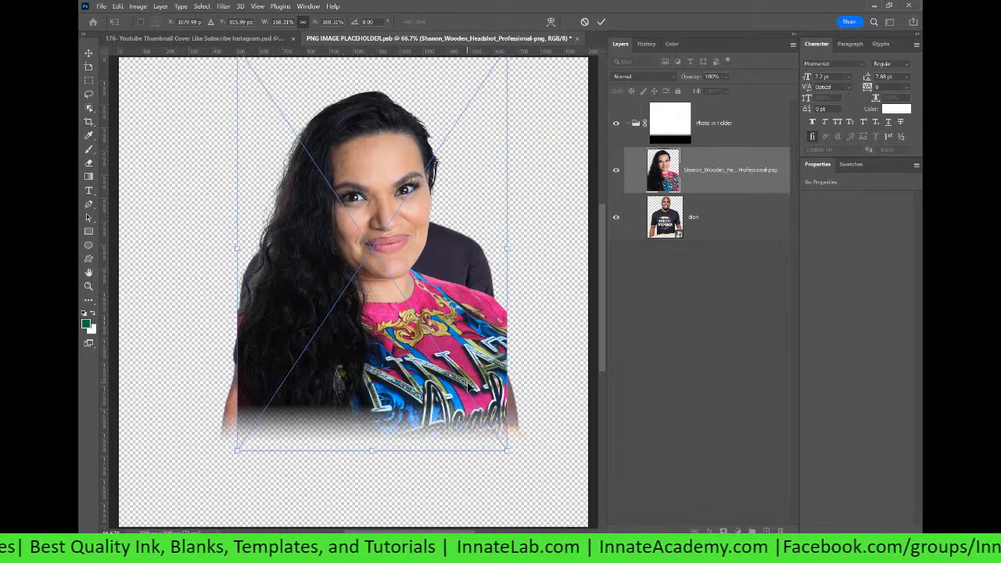
key(Return)
Step: Hide the man's original photo layer, and save and close the placeholder document
click(711, 227)
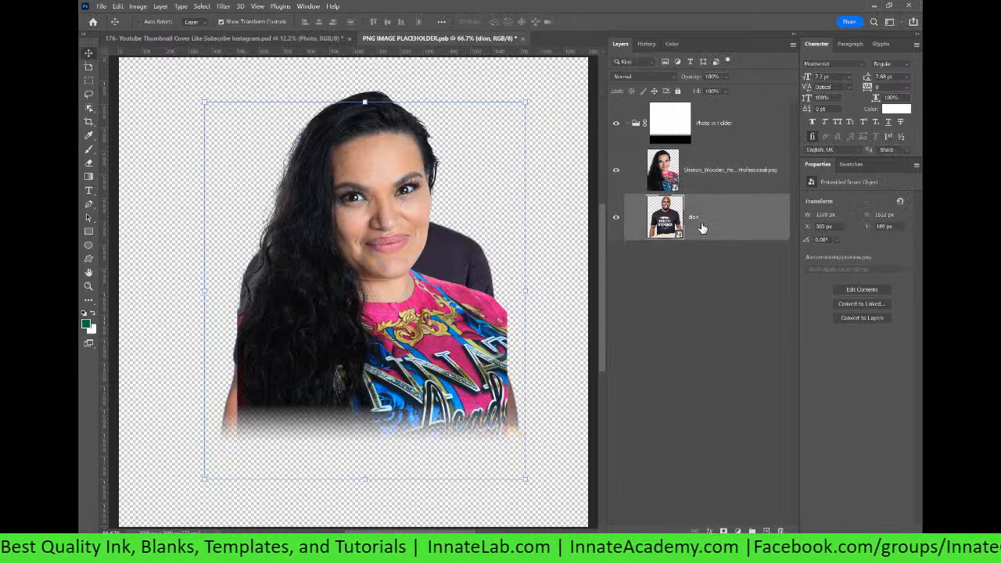
click(616, 218)
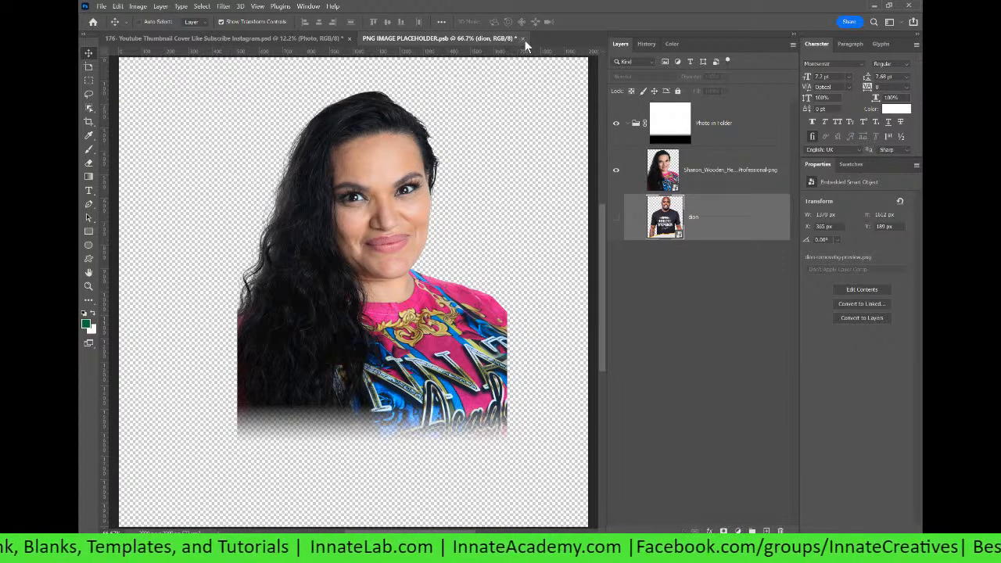
key(ctrl+w)
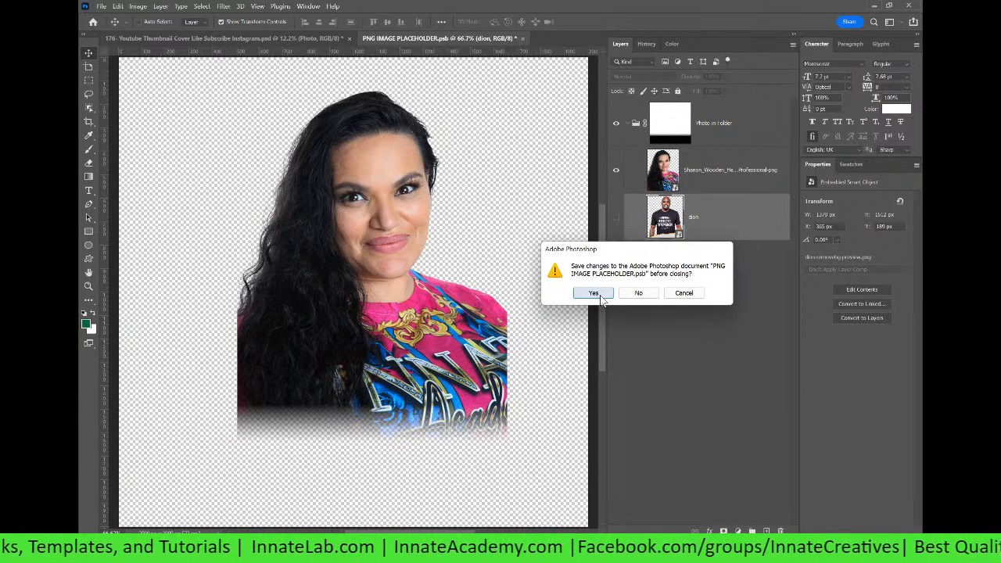
click(600, 295)
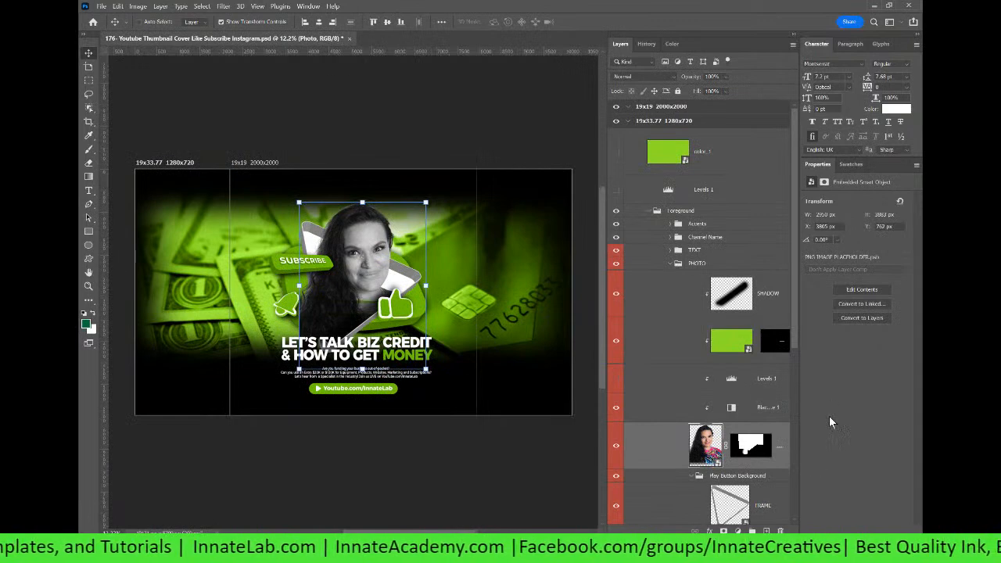
Step: Reopen the photo smart object and scale the woman's headshot down to about 147%
double_click(707, 444)
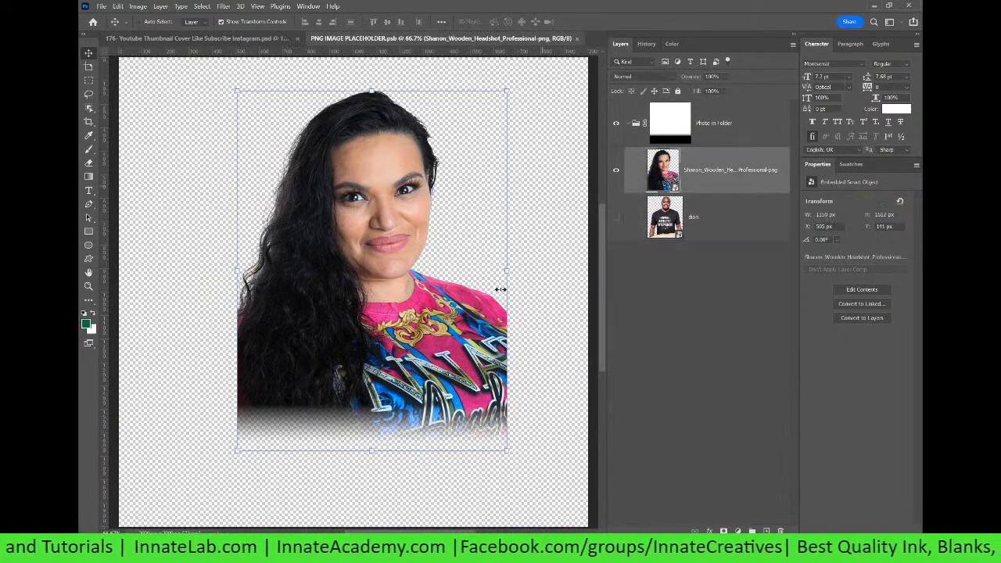
drag(371, 451, 371, 399)
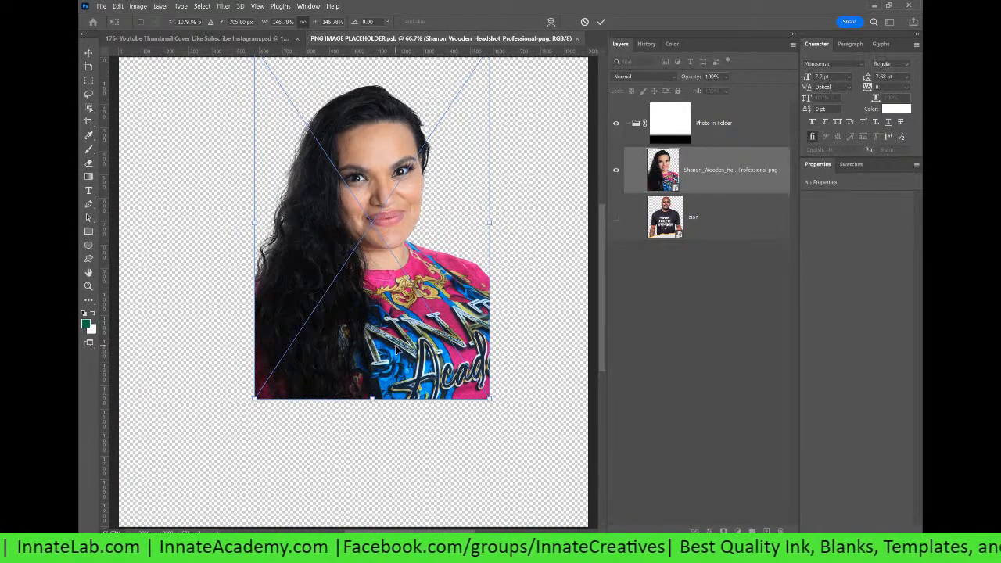
key(Return)
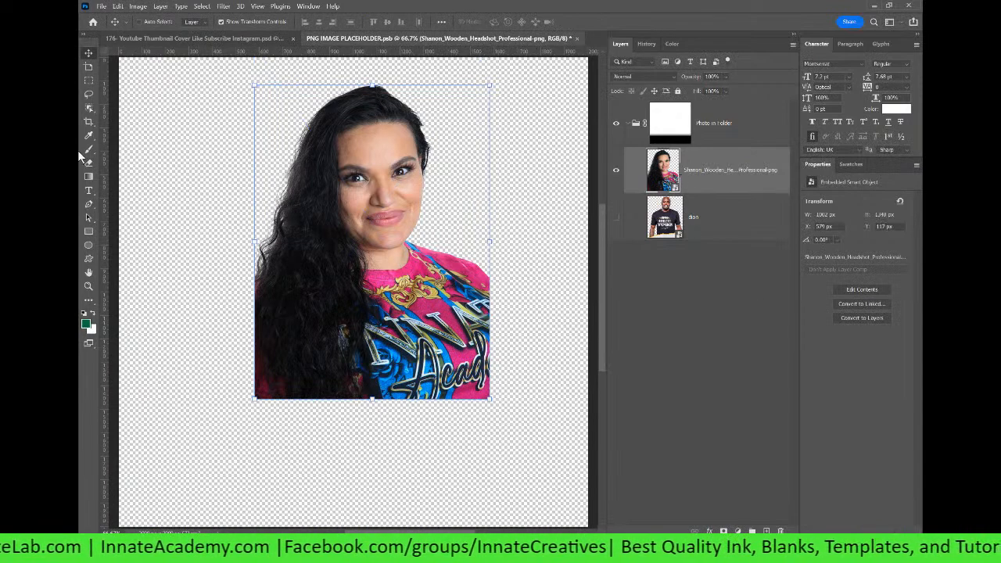
Step: Fade the headshot's lower edge with a gradient on a new layer mask, and save and close the placeholder
click(724, 532)
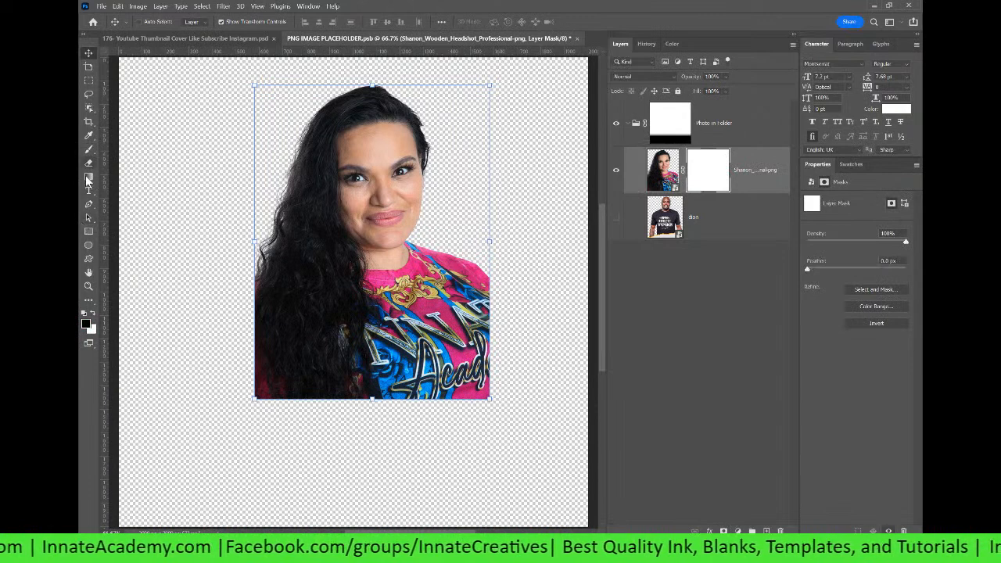
click(88, 176)
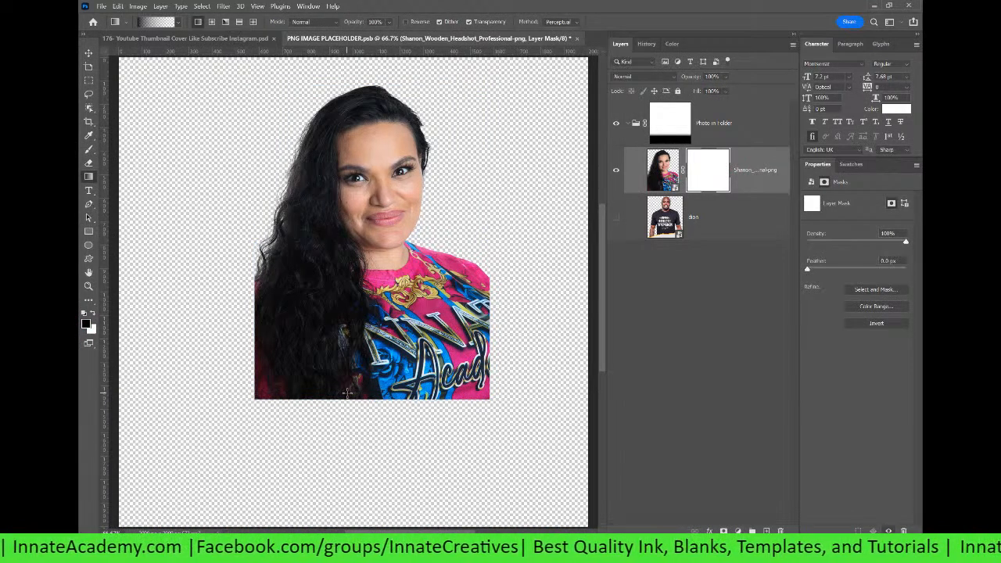
drag(347, 393, 361, 344)
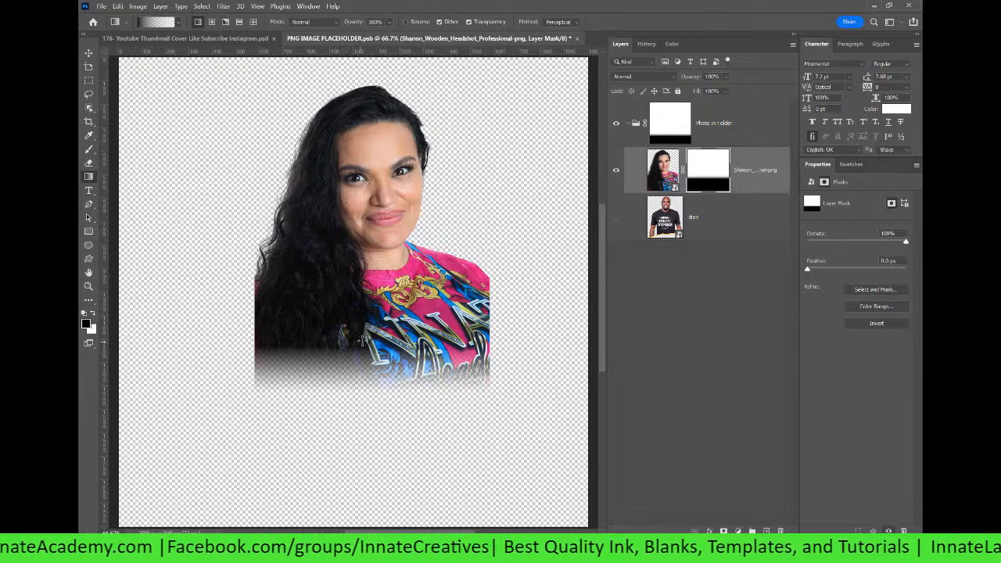
click(577, 39)
click(593, 293)
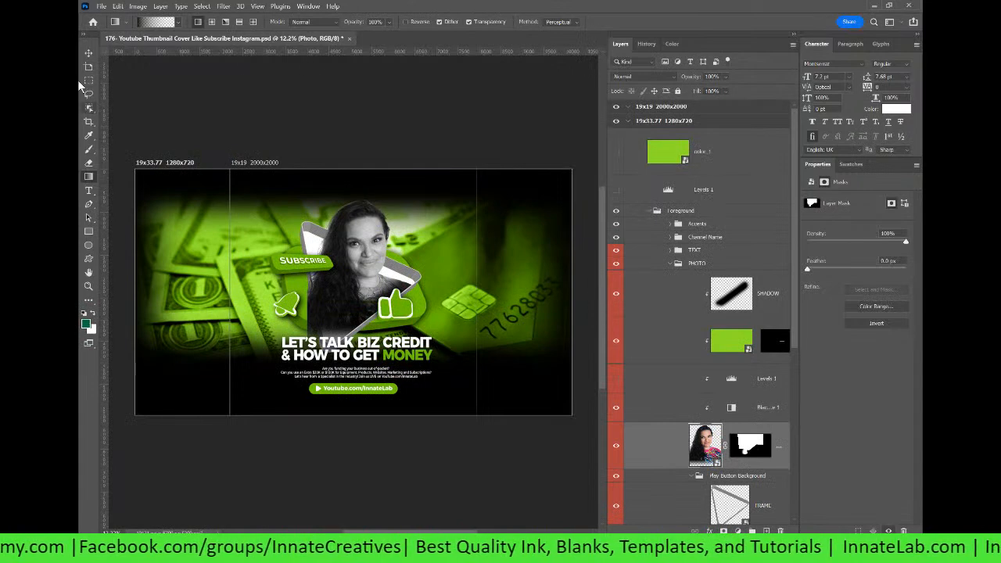
Step: Compare the woman's photo in color and grayscale by toggling the visibility of the Black & White 1 adjustment
click(88, 53)
scroll(700, 437, down, 1)
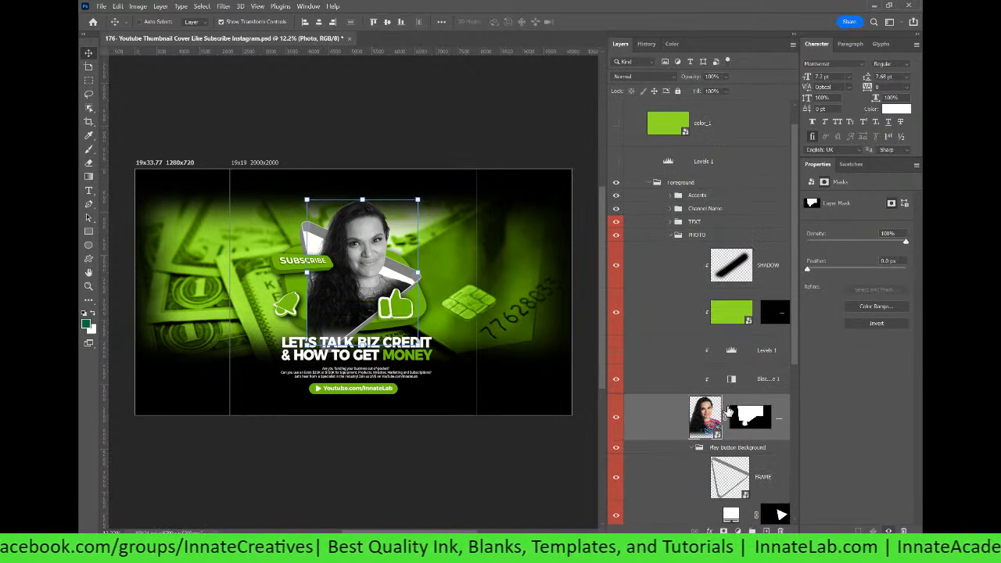
click(766, 386)
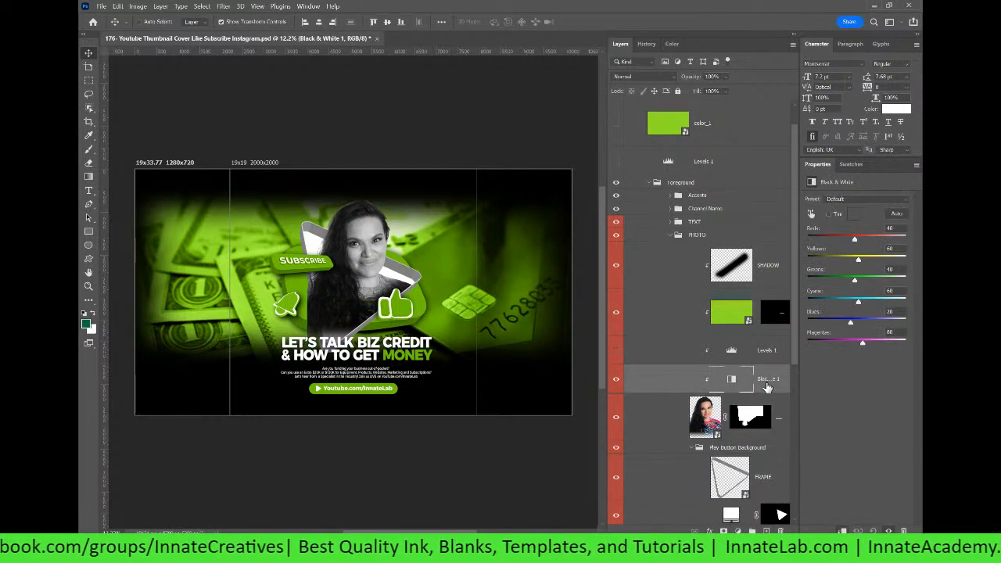
click(616, 380)
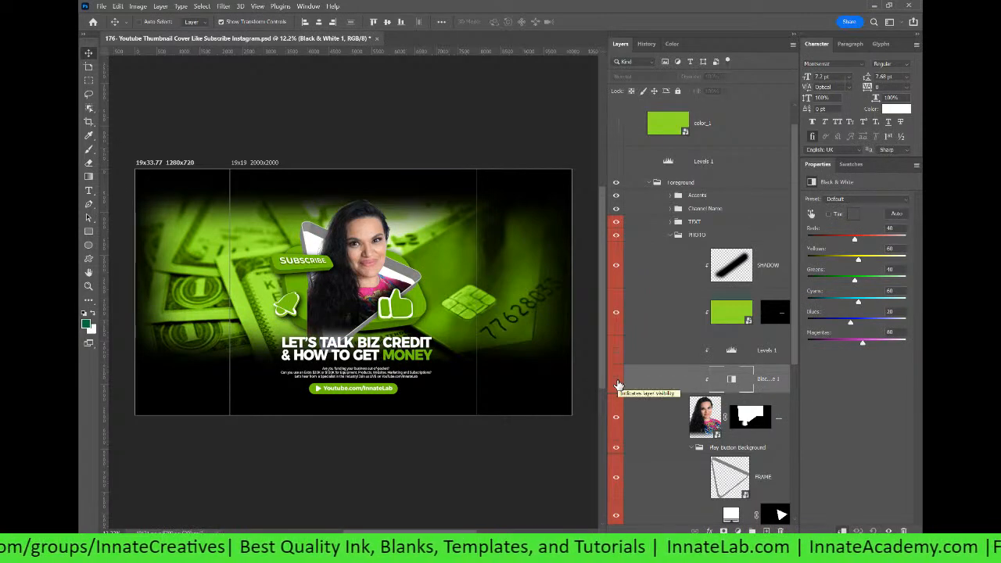
click(618, 383)
click(618, 384)
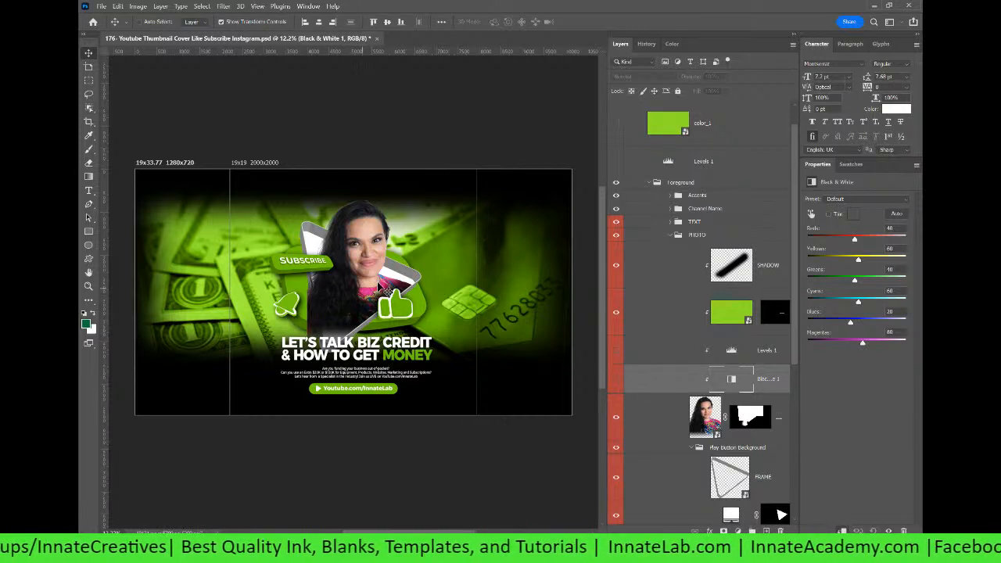
click(616, 383)
click(617, 390)
click(617, 389)
click(617, 389)
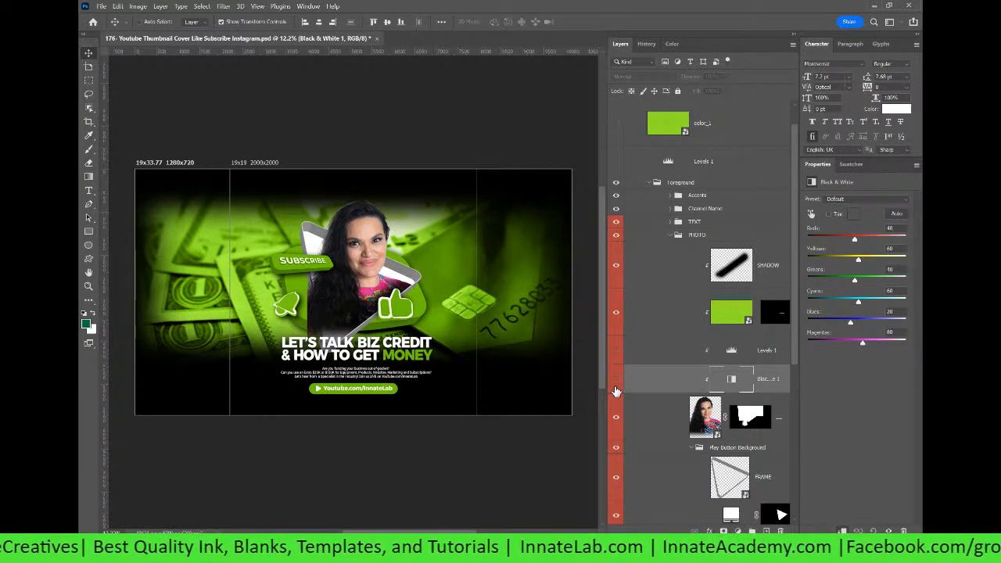
click(617, 390)
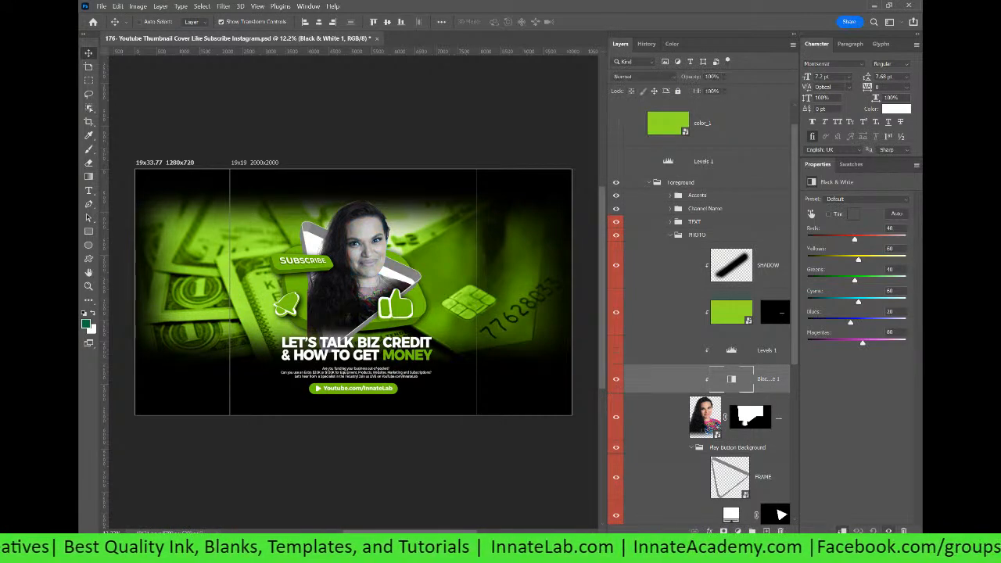
Step: Add a layer mask to the Black & White 1 adjustment clipped to the photo
click(770, 380)
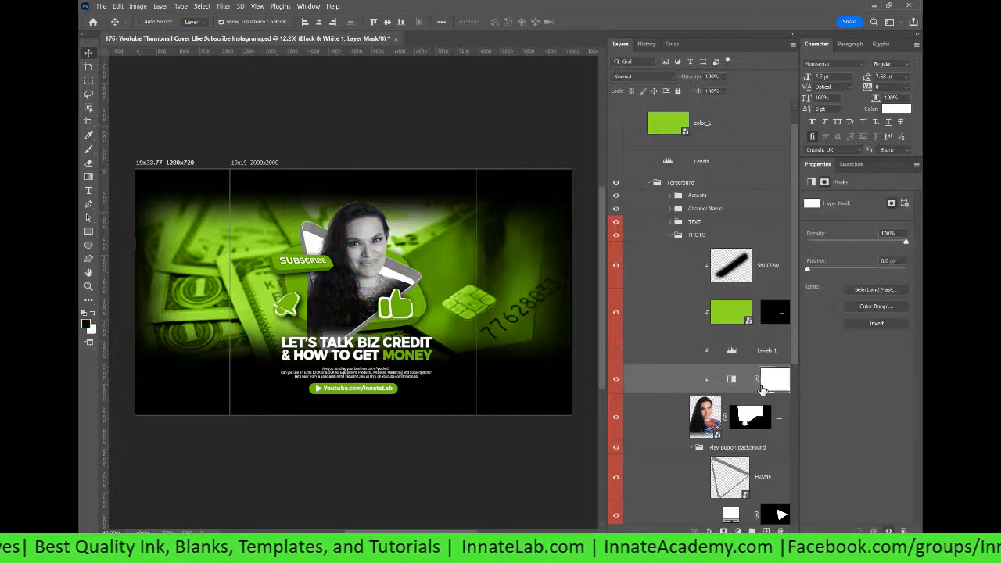
key(ctrl+plus)
key(ctrl+plus)
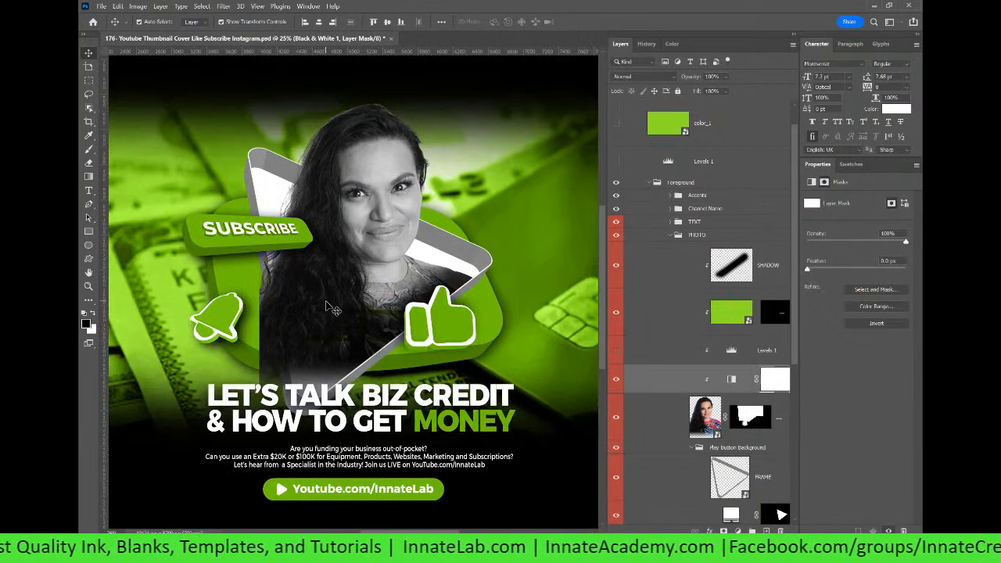
click(736, 317)
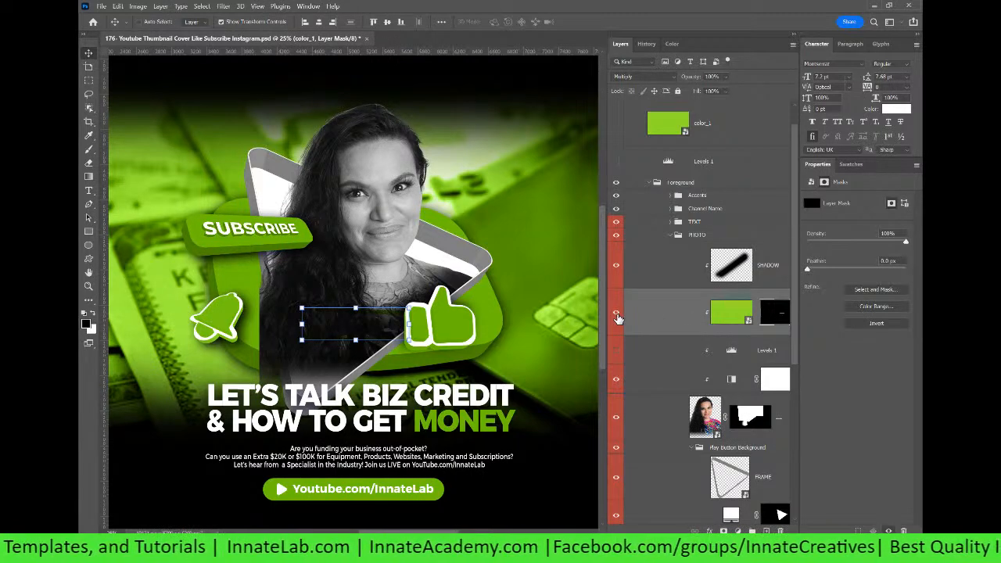
click(718, 319)
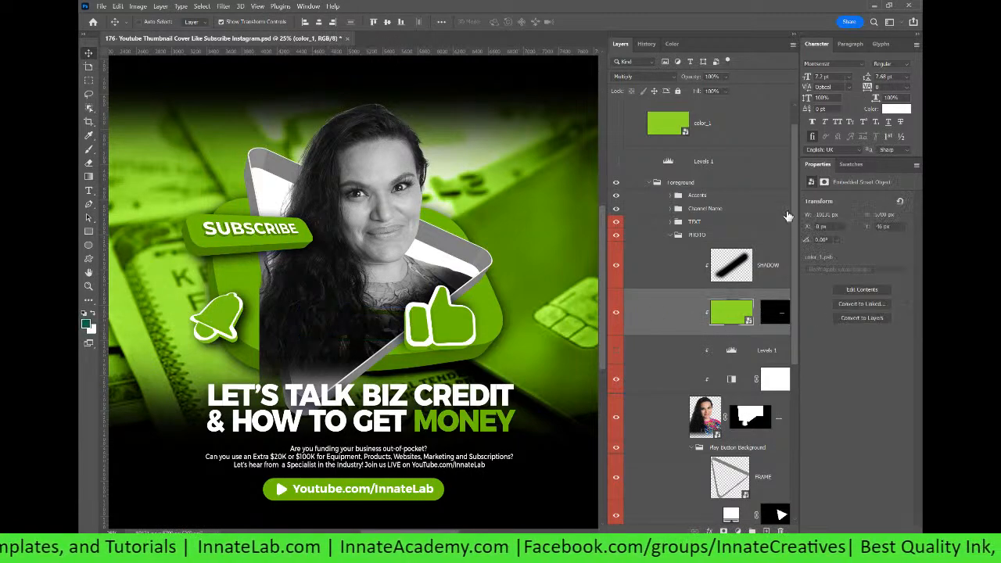
scroll(795, 180, down, 1)
scroll(795, 235, down, 1)
scroll(782, 235, up, 3)
Step: Add a solid color fill layer above the topmost color_1 layer in the CMYK magenta swatch color, ec008c
click(714, 159)
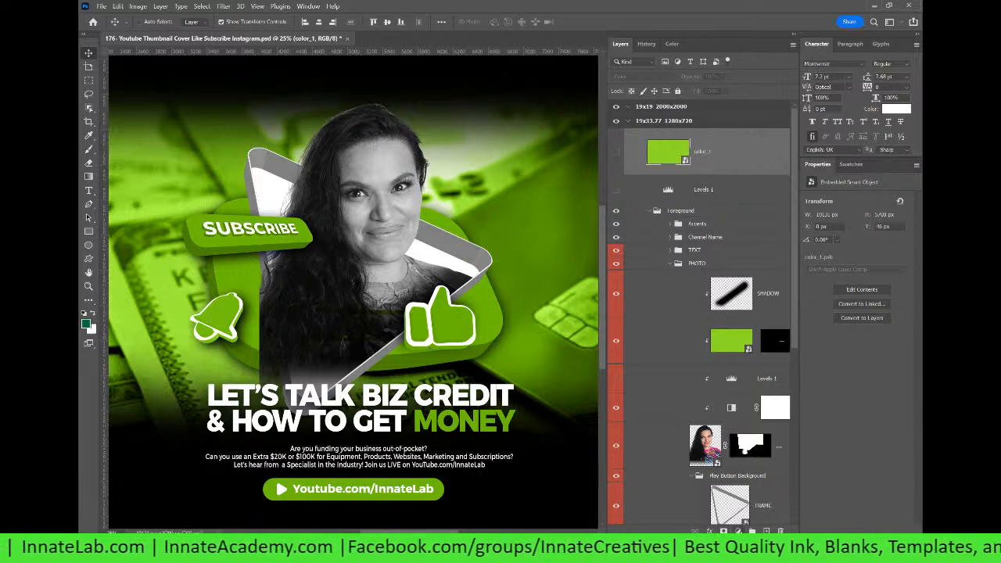
click(737, 532)
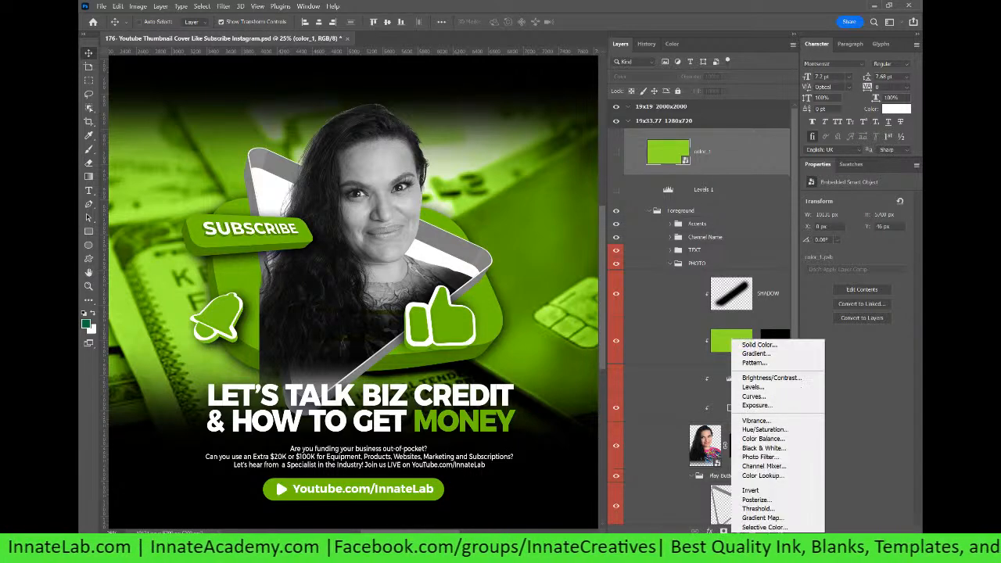
click(752, 346)
click(634, 151)
text(ff00d8)
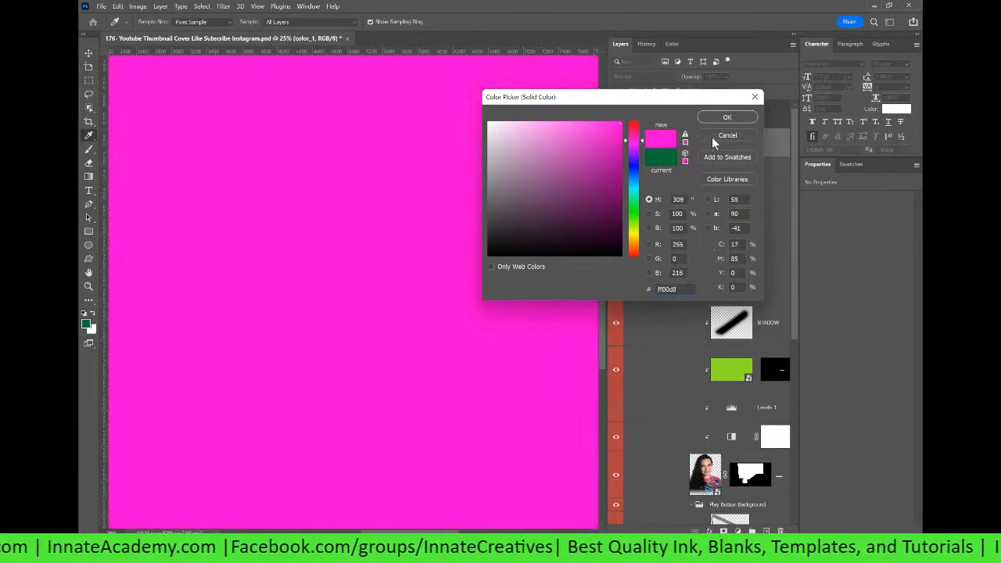
drag(677, 102, 626, 103)
click(851, 164)
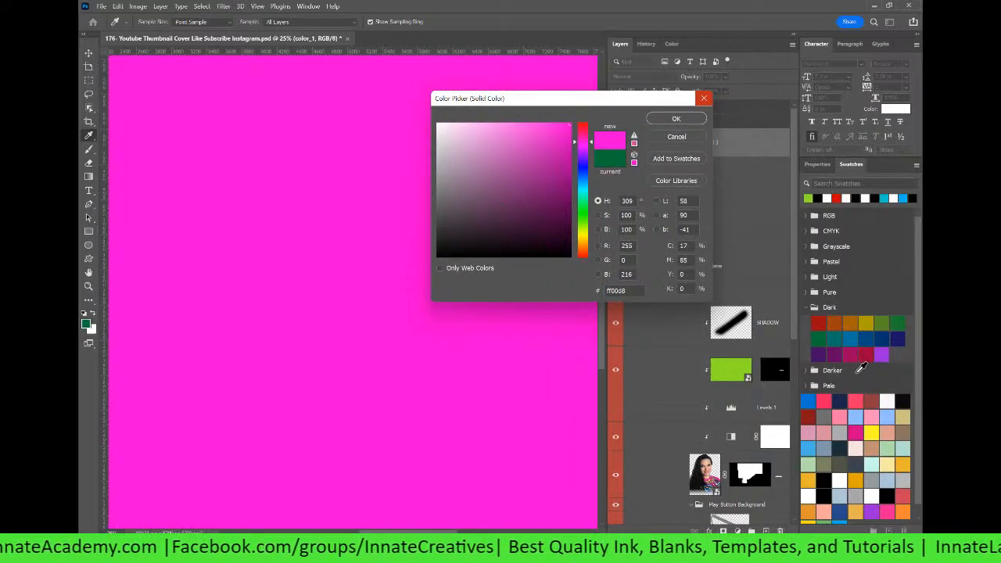
drag(921, 358, 921, 379)
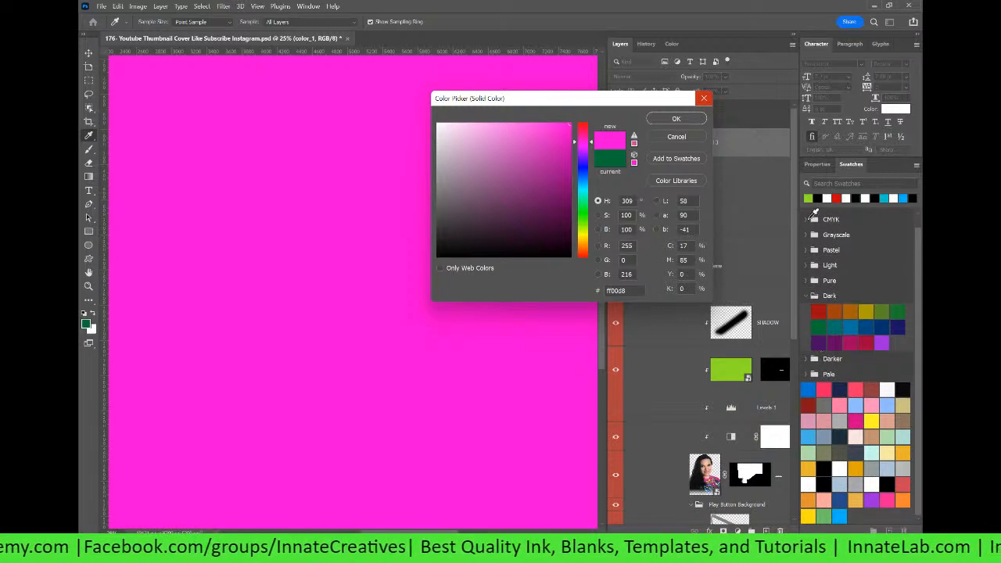
click(807, 219)
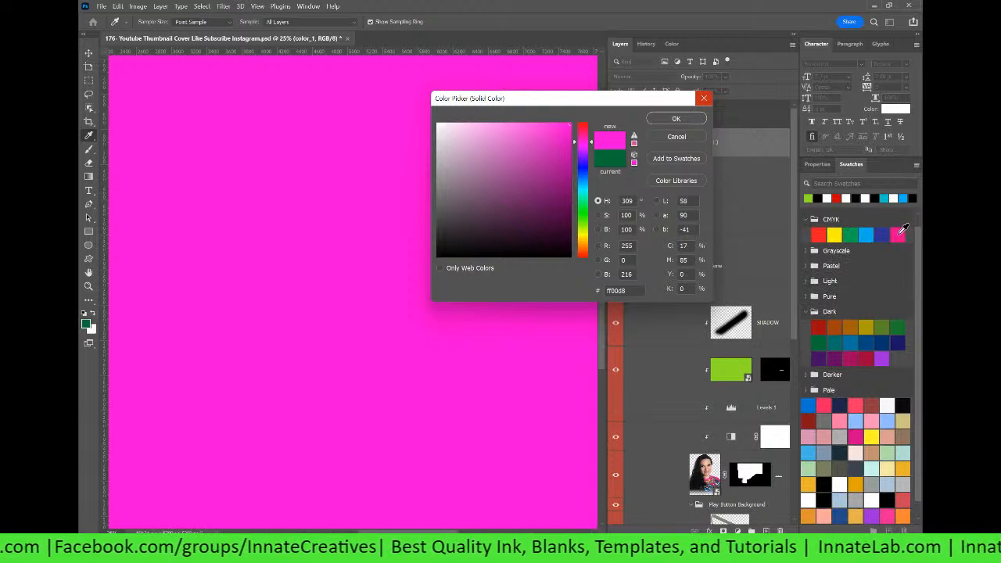
click(900, 233)
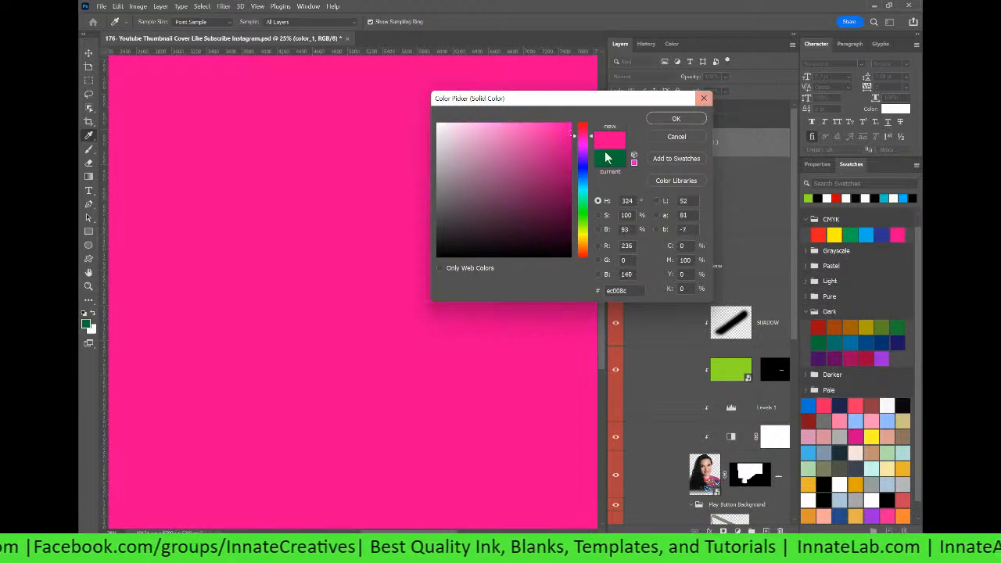
click(674, 118)
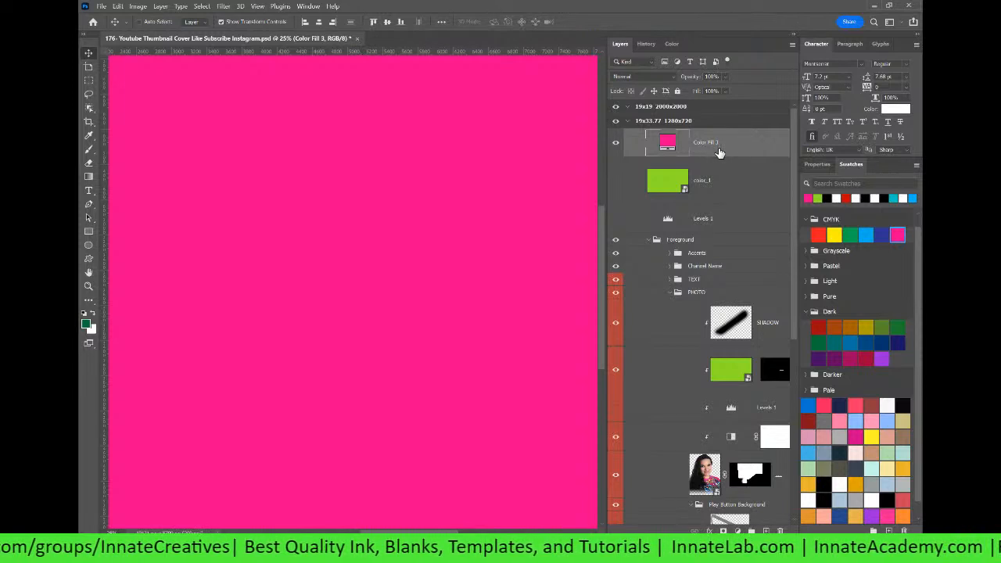
Step: Recolor the contents of the color_1 smart object with the CMYK magenta swatch, and save and close it
click(701, 186)
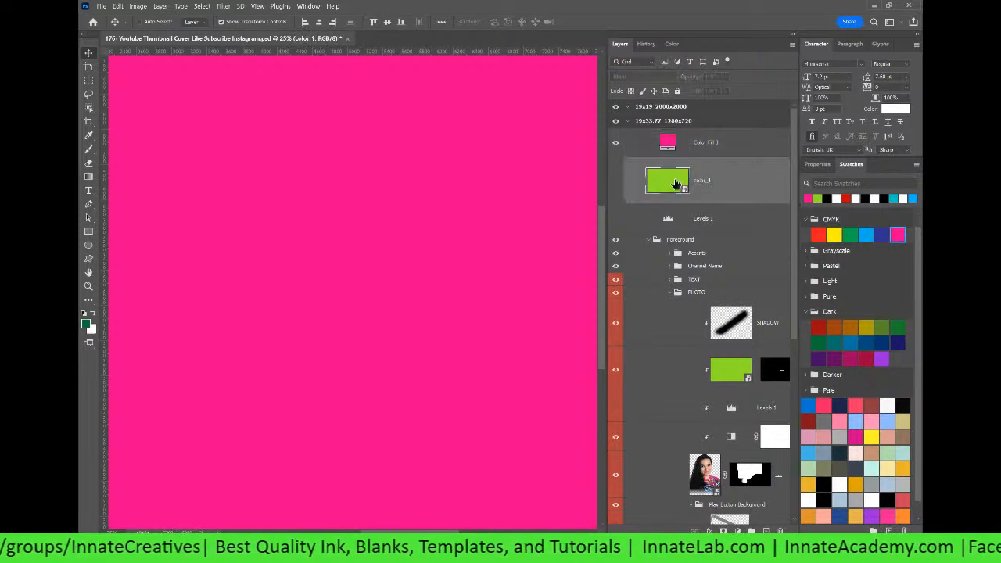
double_click(676, 184)
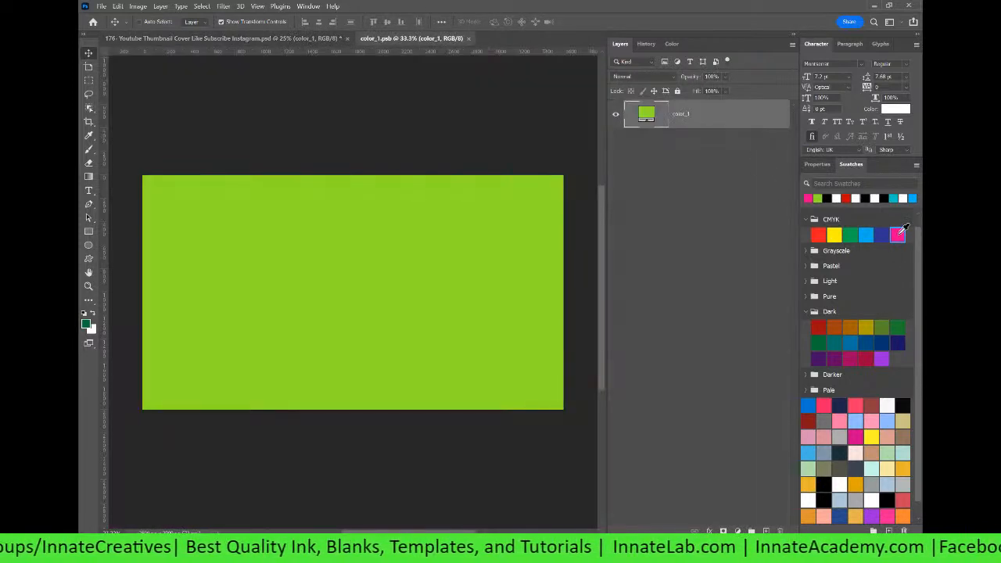
click(900, 234)
key(alt+BackSpace)
click(472, 38)
click(594, 292)
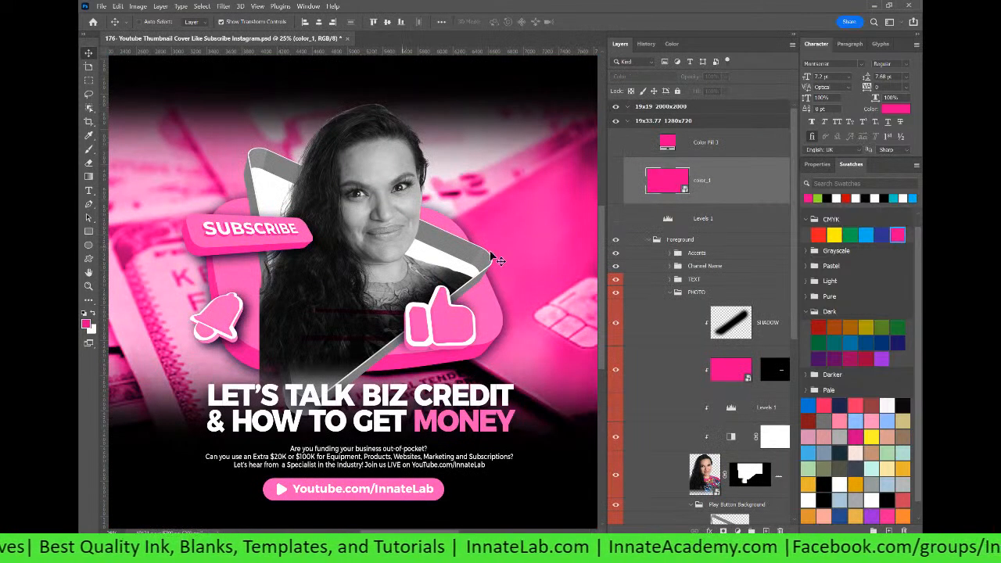
Step: Show the magenta color fill layer, recolor it with the CMYK cyan swatch and place it below color_1
click(617, 143)
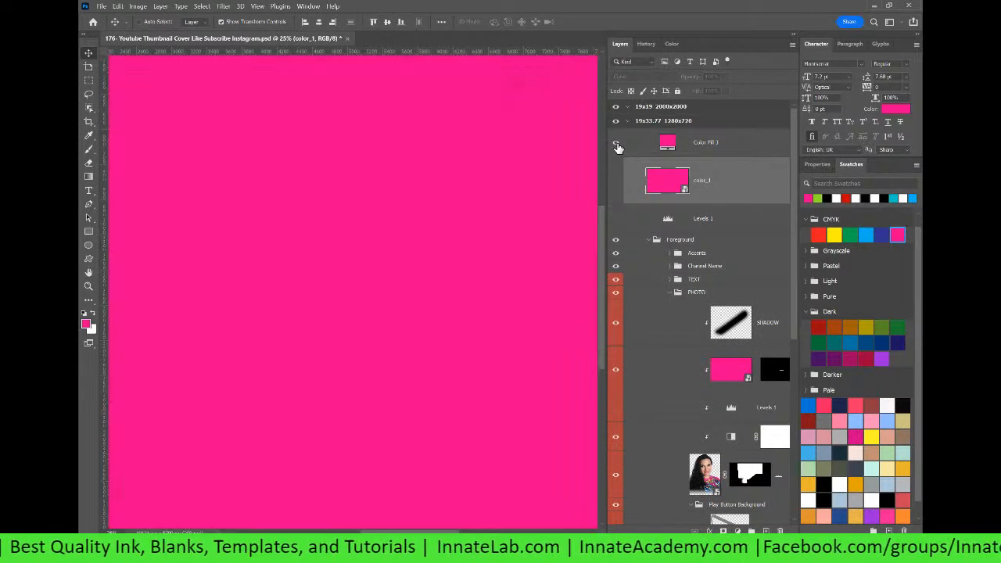
click(712, 149)
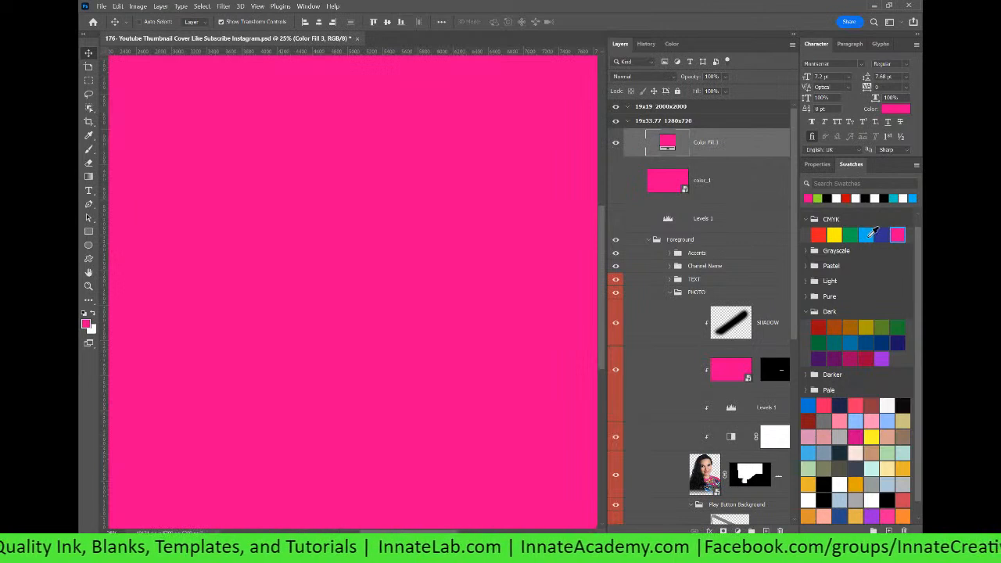
click(868, 237)
drag(718, 148, 713, 195)
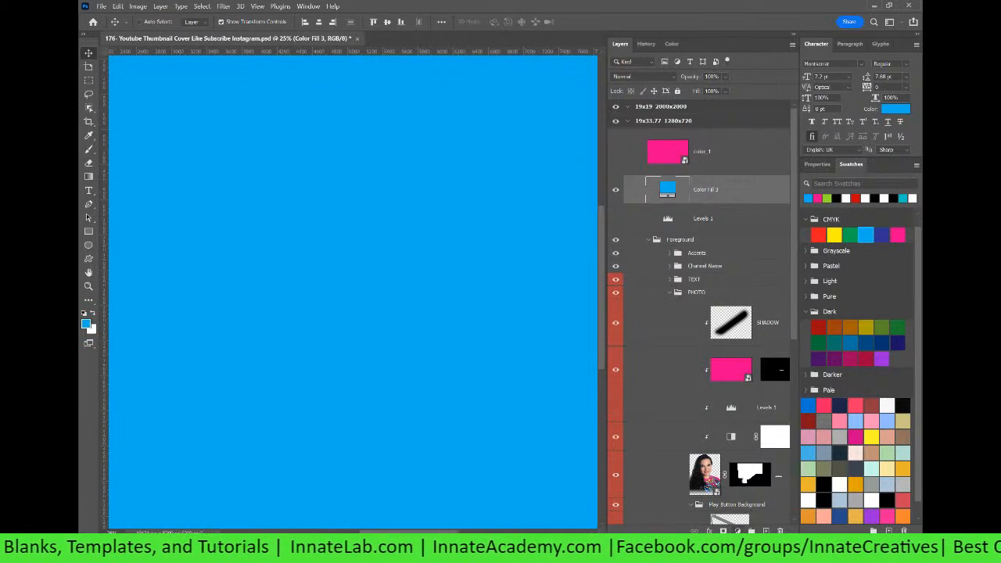
Step: Add a solid color fill layer in the CMYK yellow swatch color above the blue fill and name it color_3
click(737, 532)
click(763, 347)
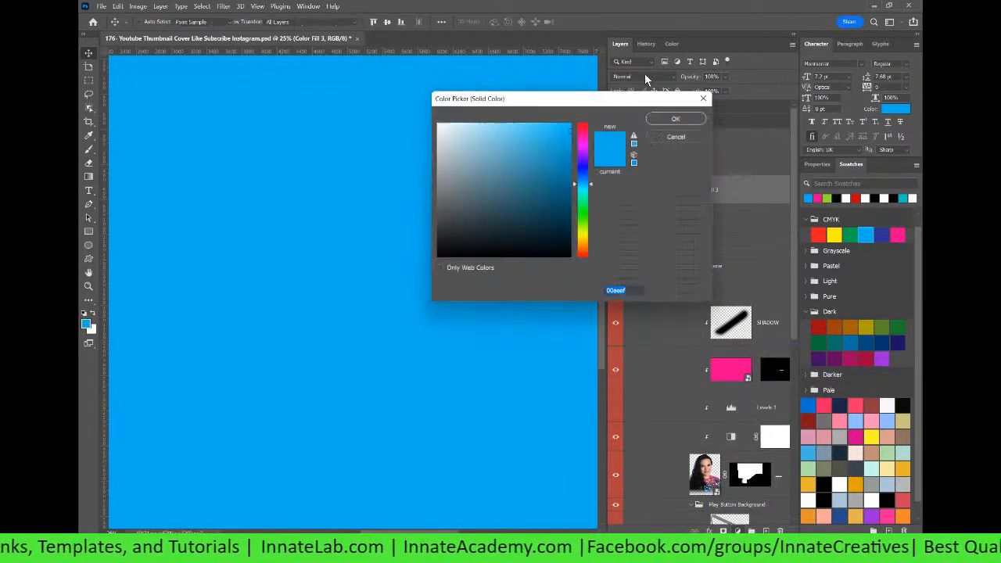
click(838, 234)
click(657, 118)
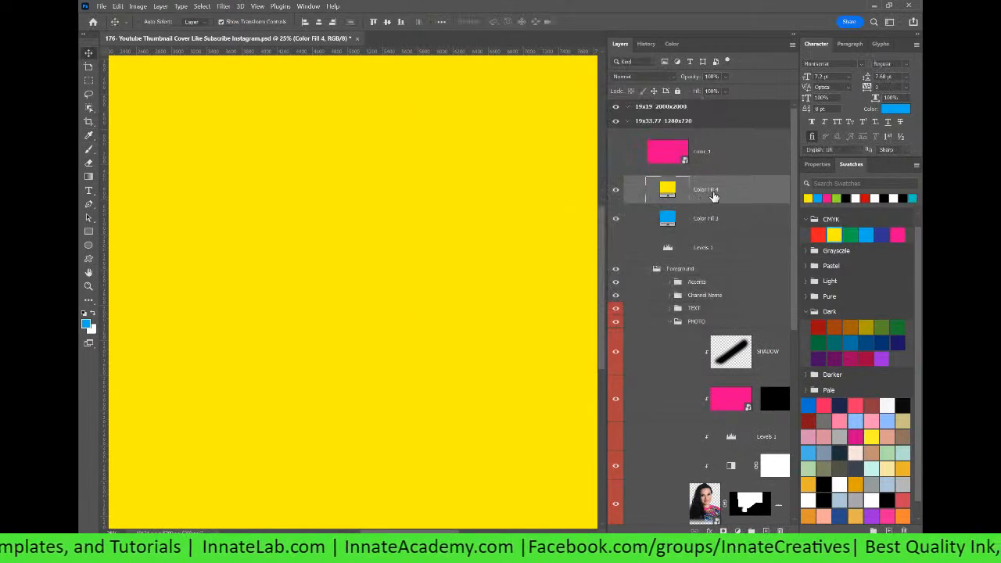
double_click(705, 191)
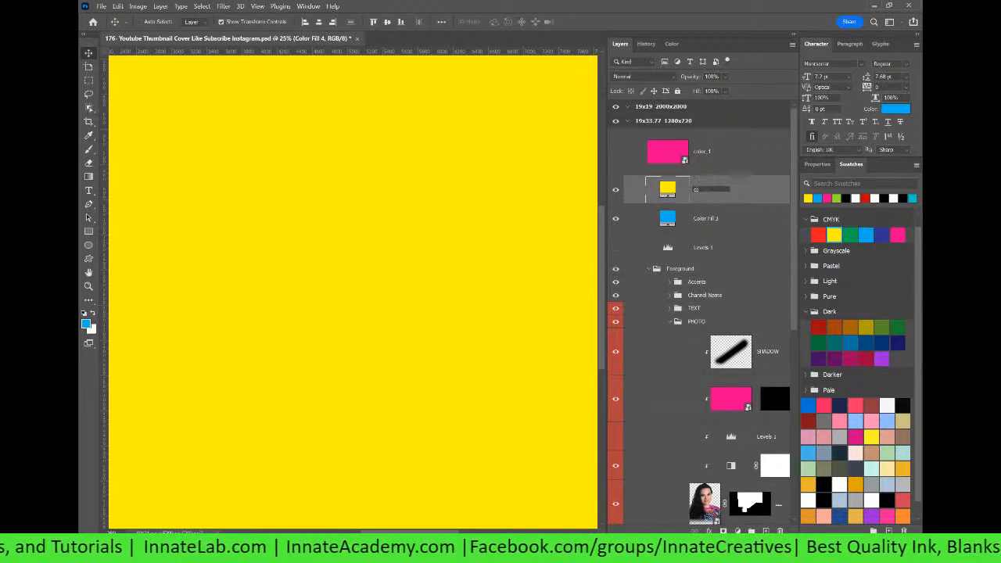
Step: Move the blue fill layer above color_3 and rename it color_2
drag(709, 225, 709, 187)
double_click(707, 188)
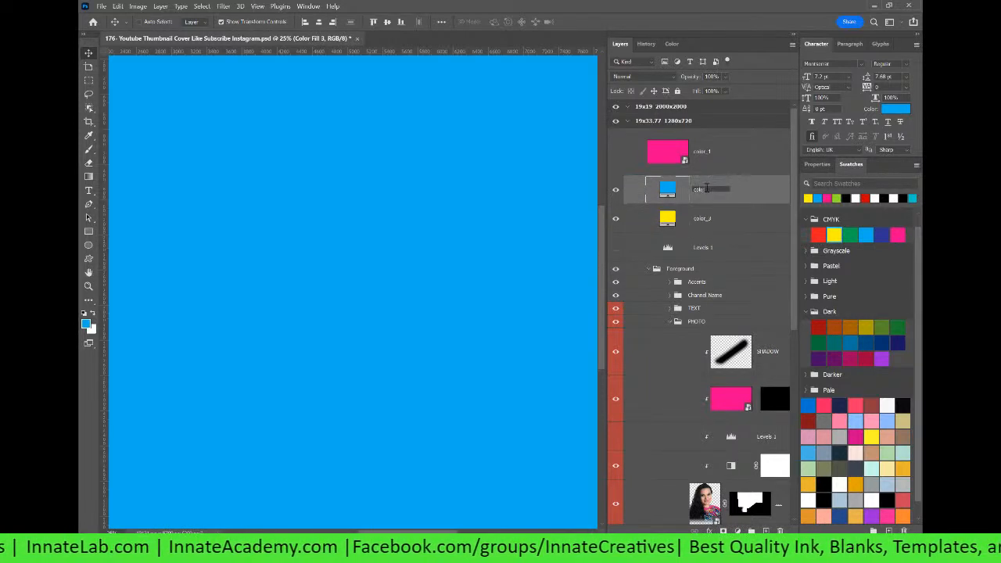
text(color_2)
key(Return)
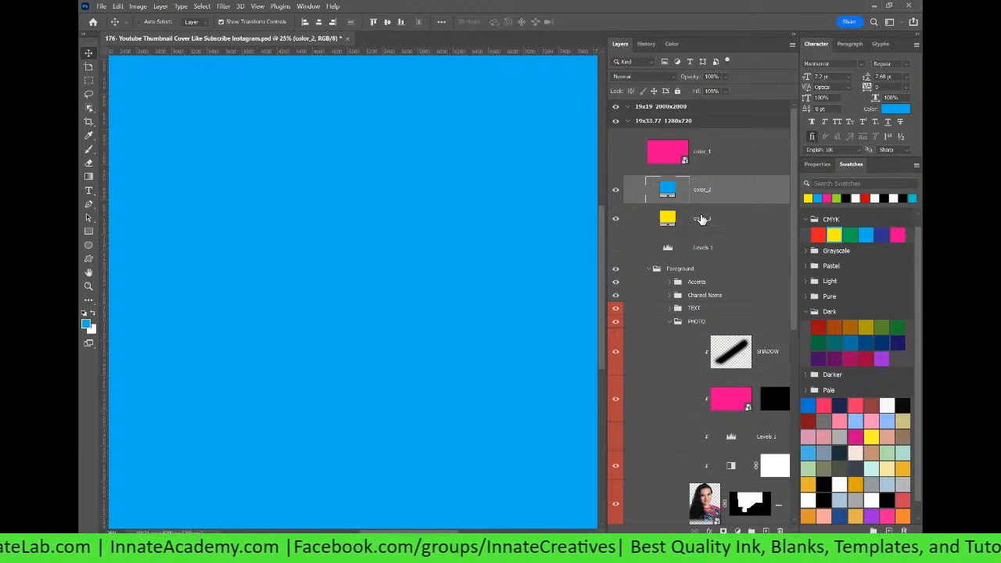
Step: Convert the color_2 and color_3 fill layers into separate smart objects
right_click(750, 194)
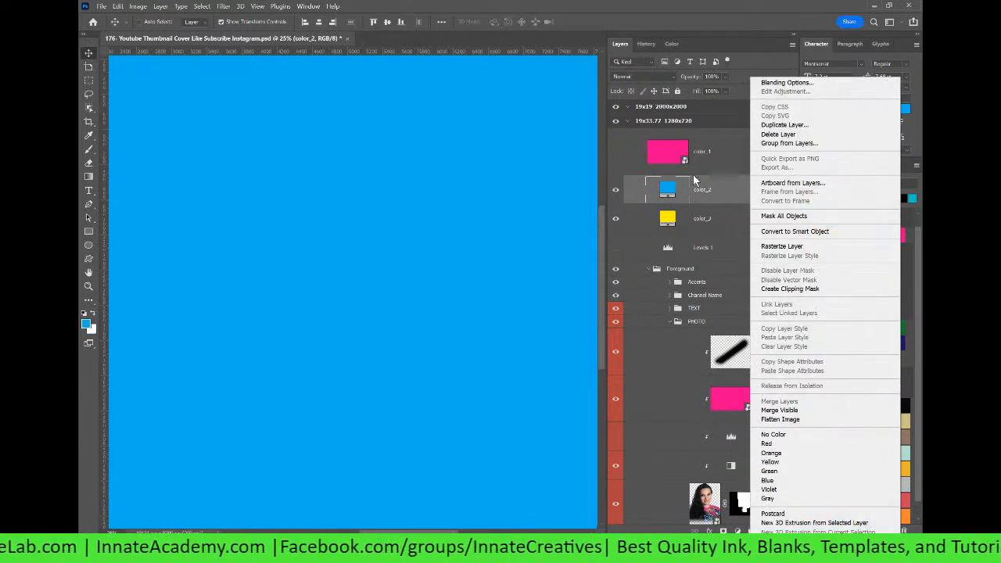
click(819, 235)
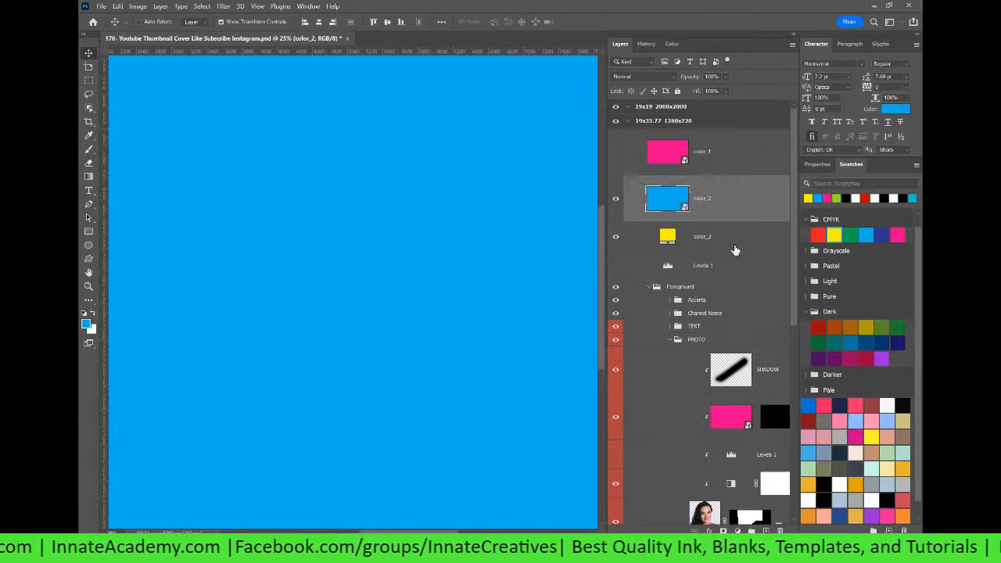
click(709, 234)
right_click(711, 235)
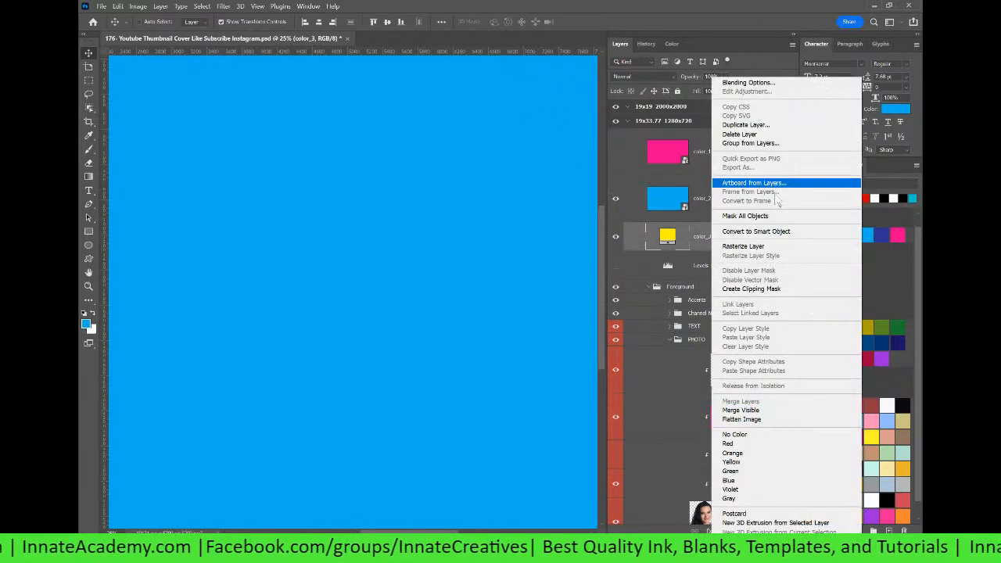
click(767, 232)
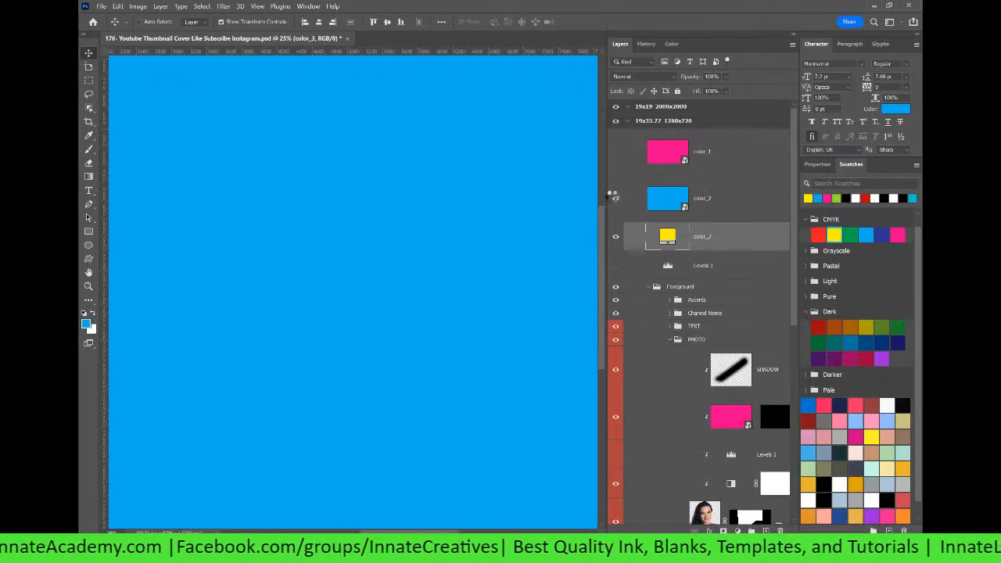
Step: Check color_1 by toggling its visibility, and hide the color_2 and color_3 layers to uncover the artwork
click(710, 201)
click(693, 155)
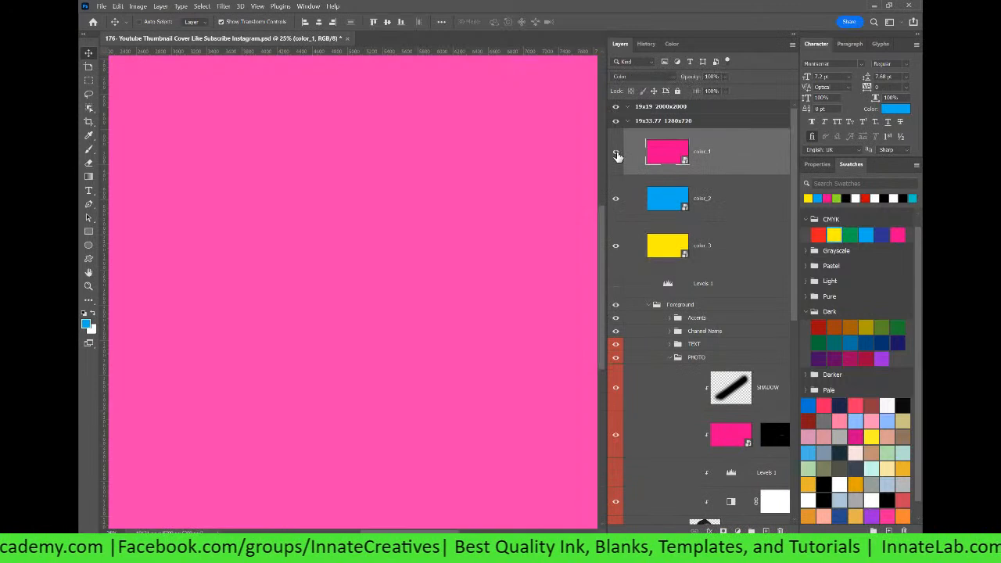
click(616, 154)
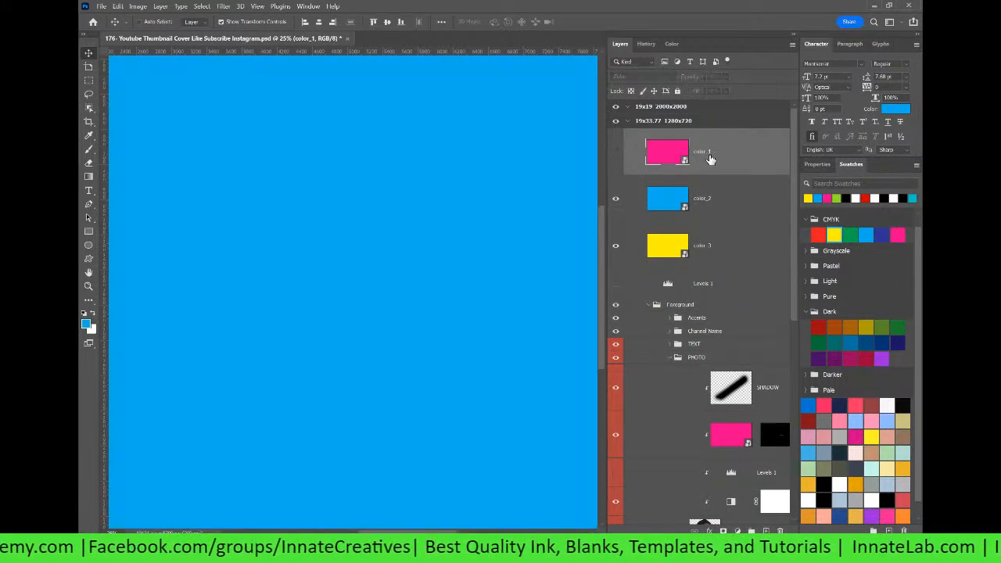
scroll(727, 195, down, 2)
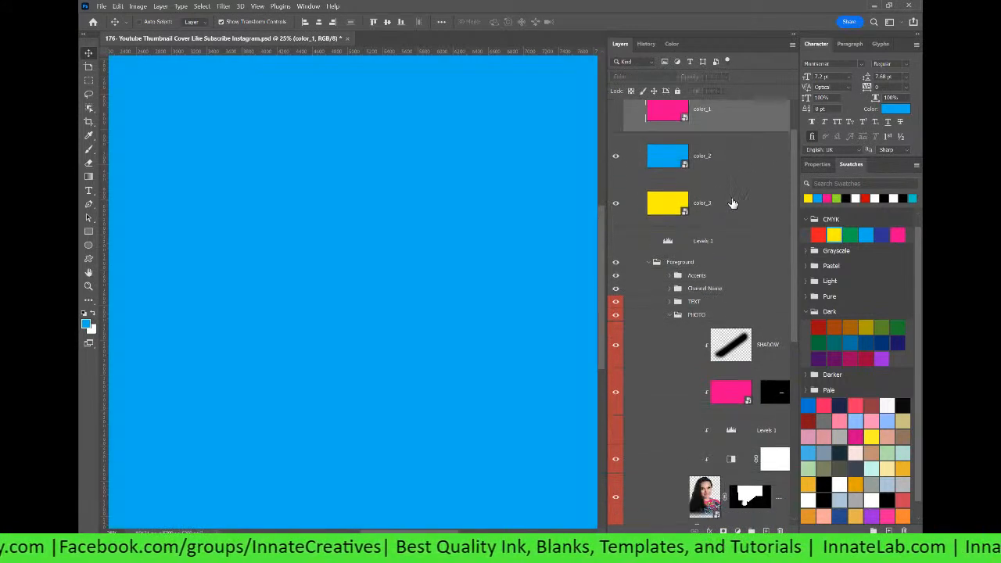
click(732, 195)
click(738, 165)
scroll(738, 163, up, 1)
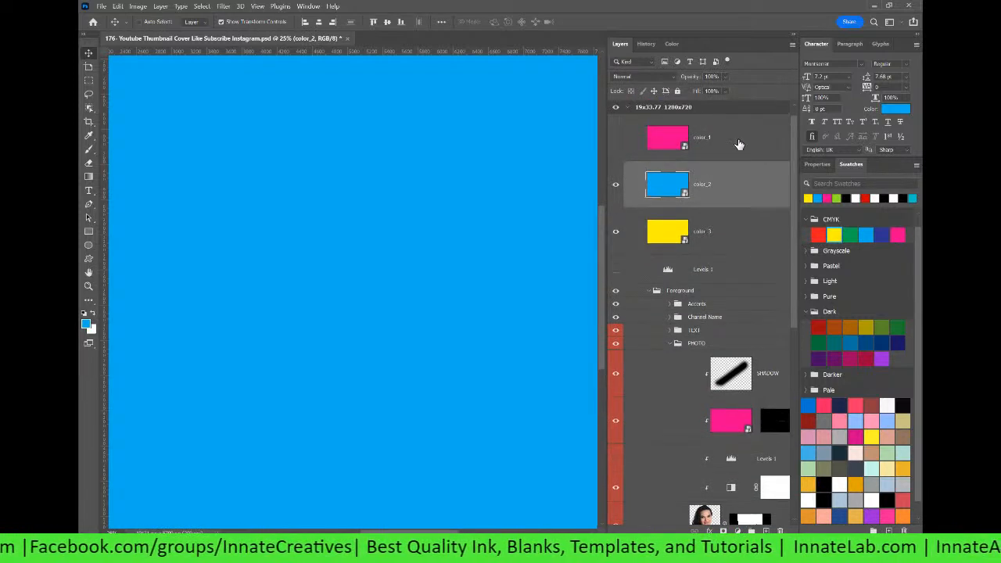
click(739, 144)
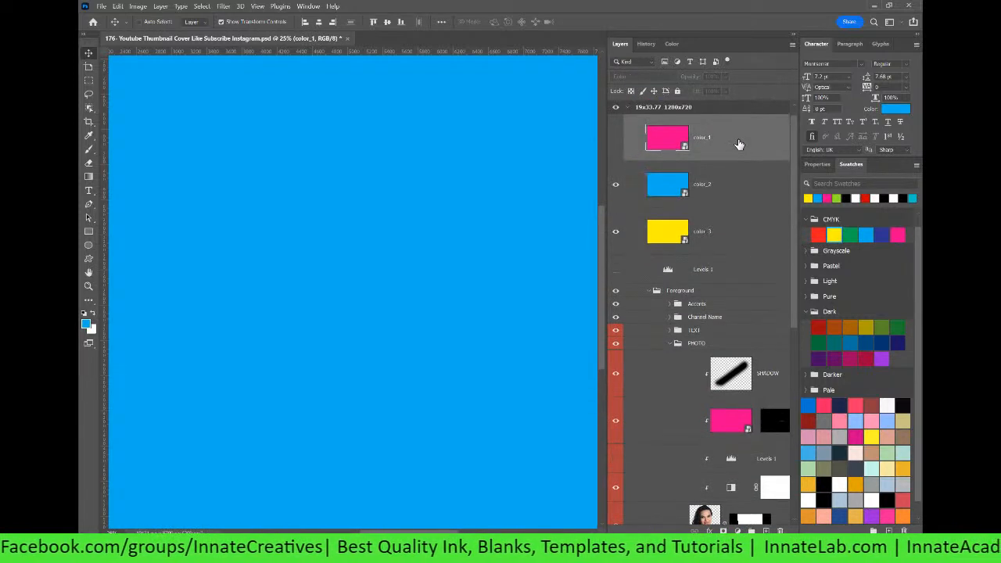
click(721, 192)
click(616, 185)
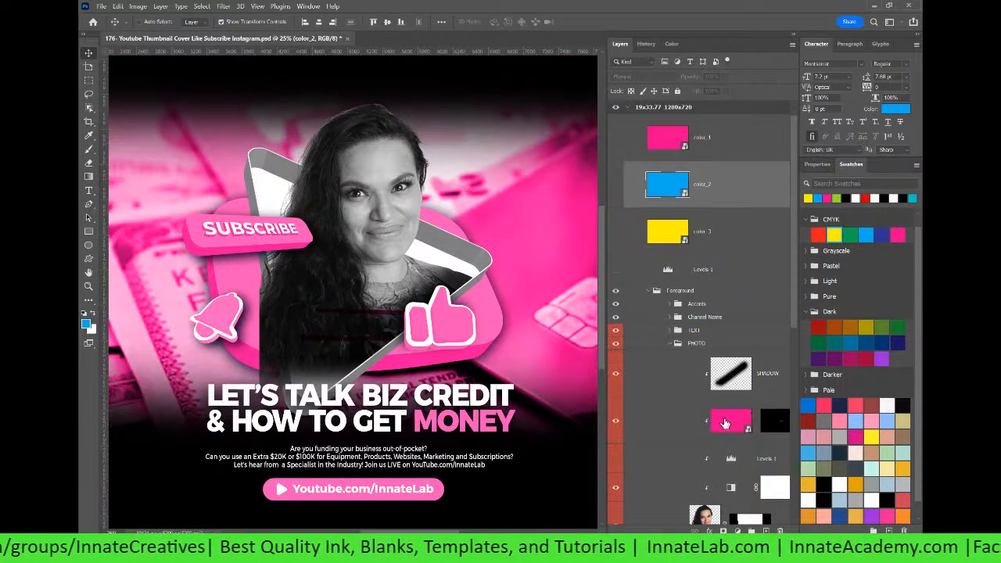
Step: Select the color_1 layer clipped above the woman's photo and look over the full-width thumbnail and its layers
click(725, 423)
scroll(726, 403, down, 1)
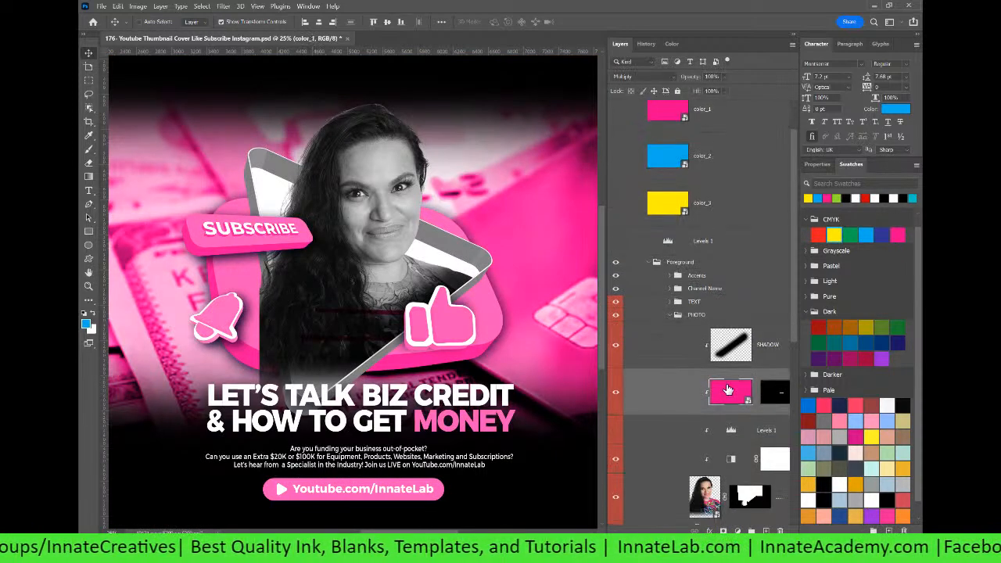
key(ctrl+minus)
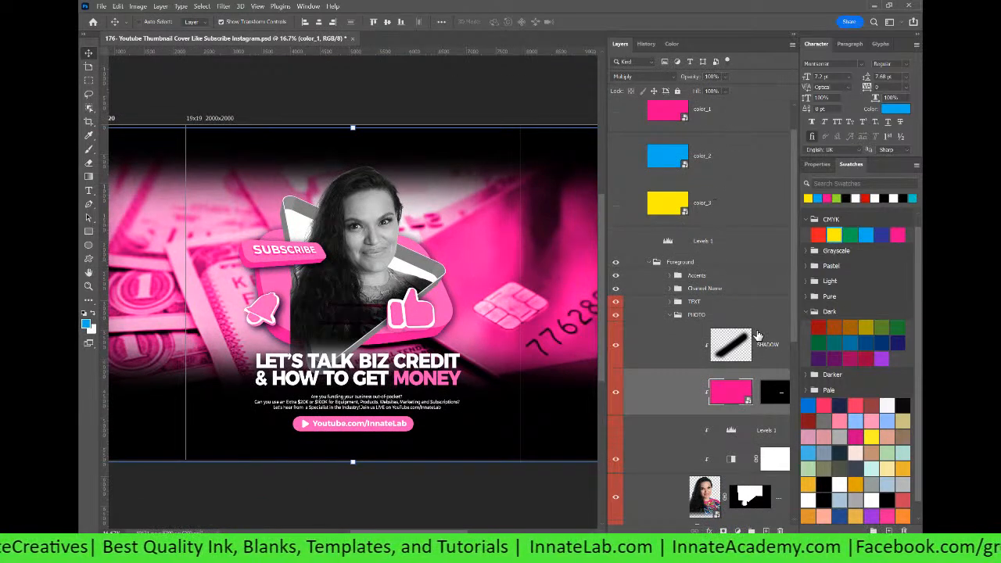
scroll(714, 403, down, 3)
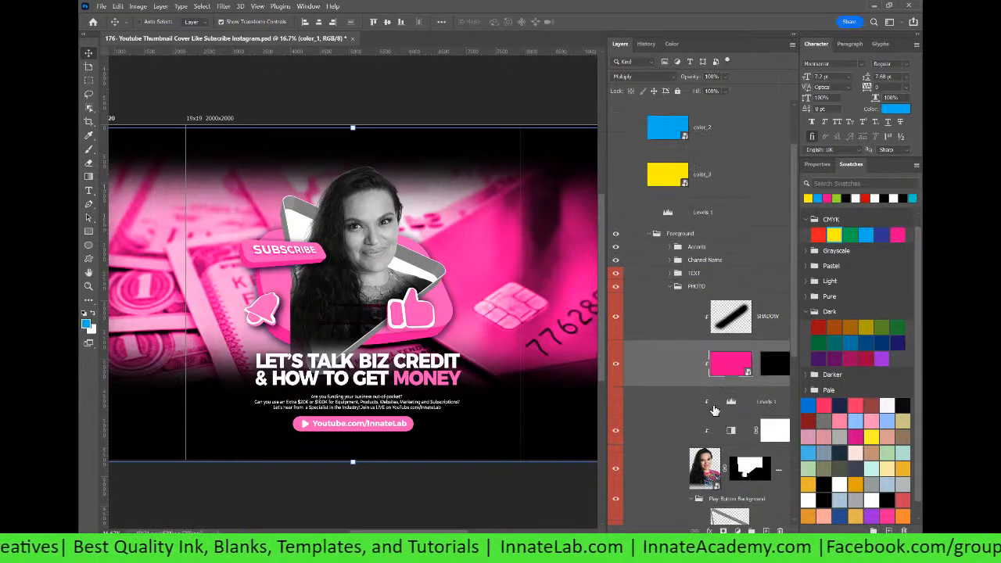
scroll(666, 217, up, 2)
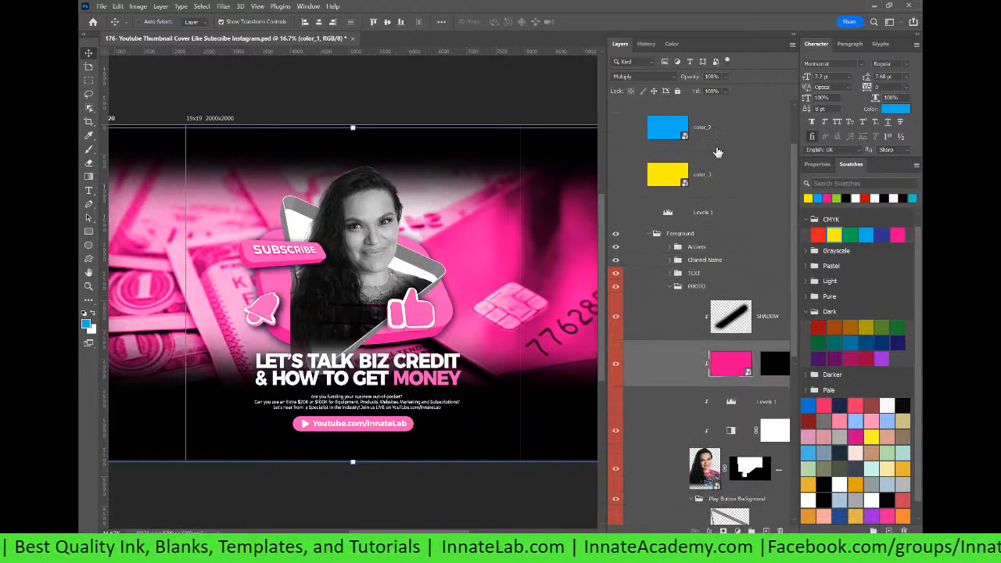
Step: Delete the layer mask from the color_1 layer clipped above the woman's photo, and hide that layer
click(719, 183)
scroll(720, 176, up, 4)
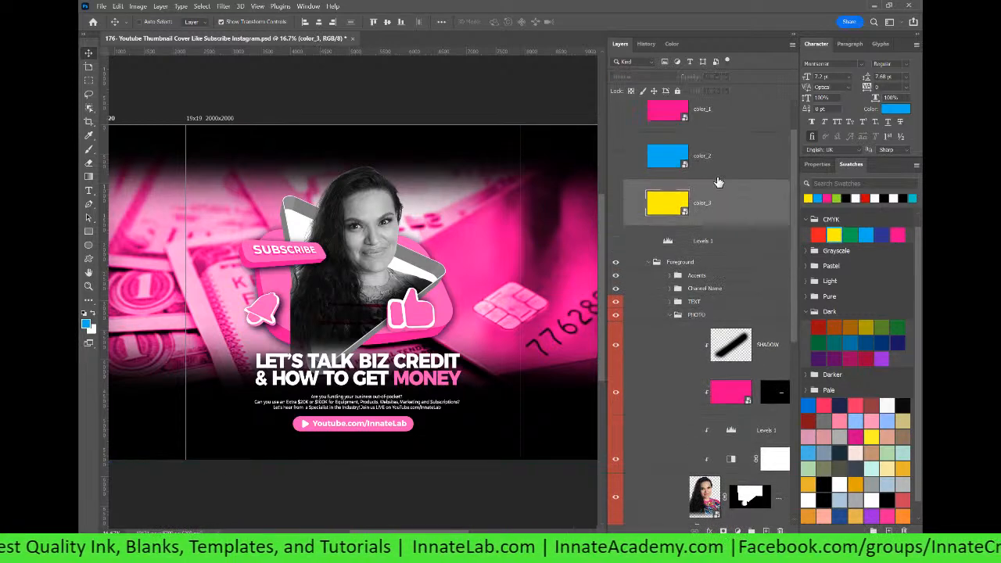
click(722, 157)
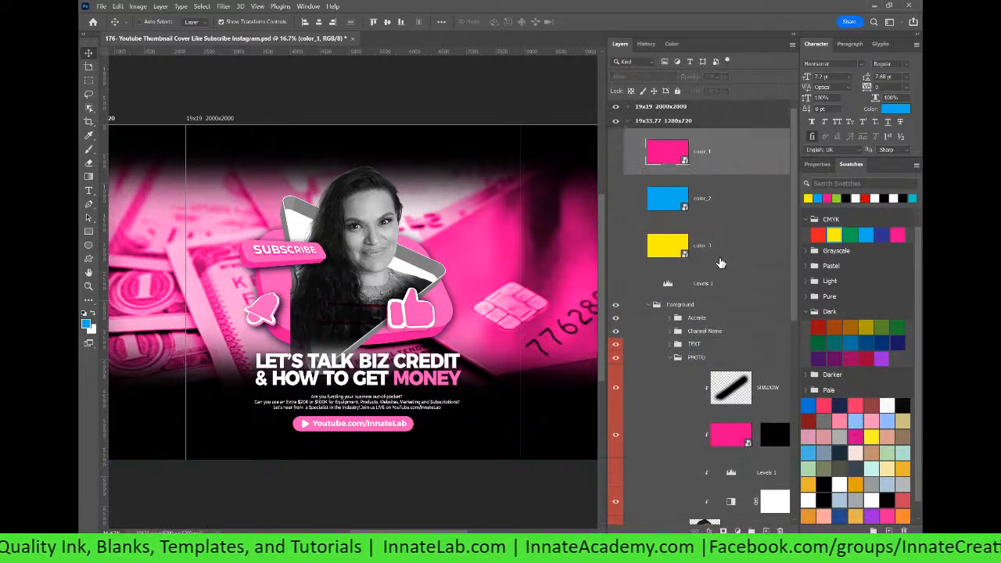
scroll(716, 264, down, 2)
scroll(713, 270, down, 4)
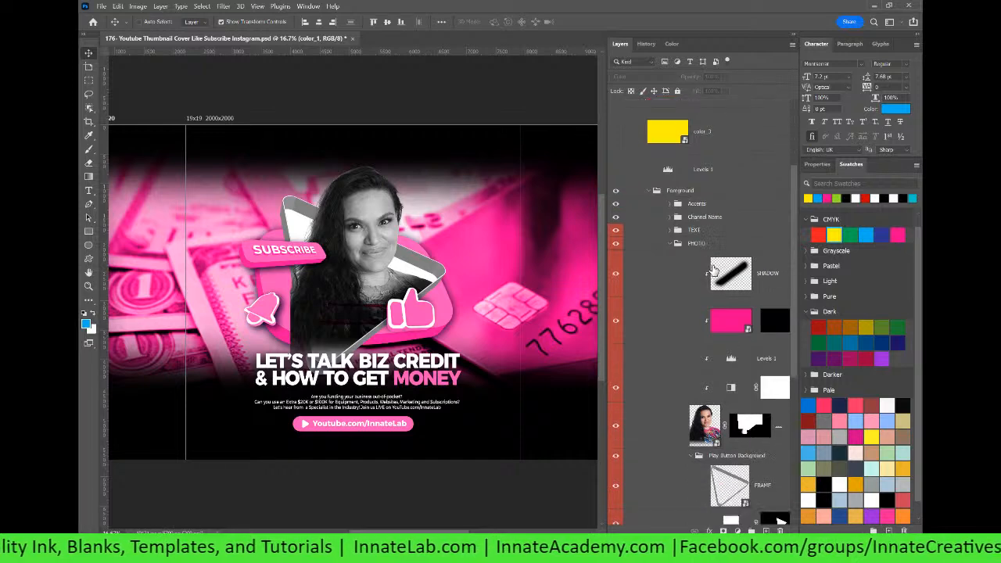
scroll(706, 302, down, 1)
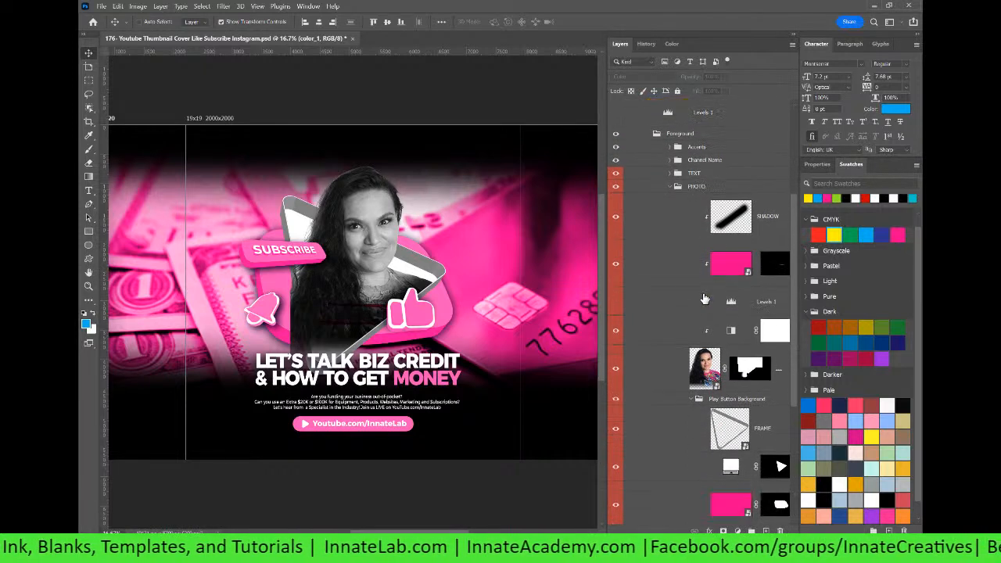
right_click(769, 269)
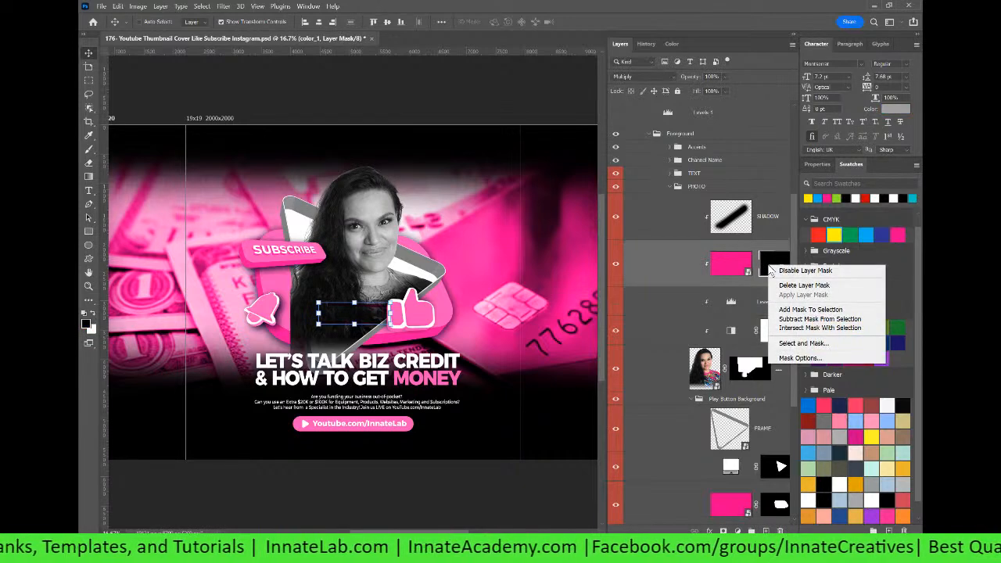
click(798, 285)
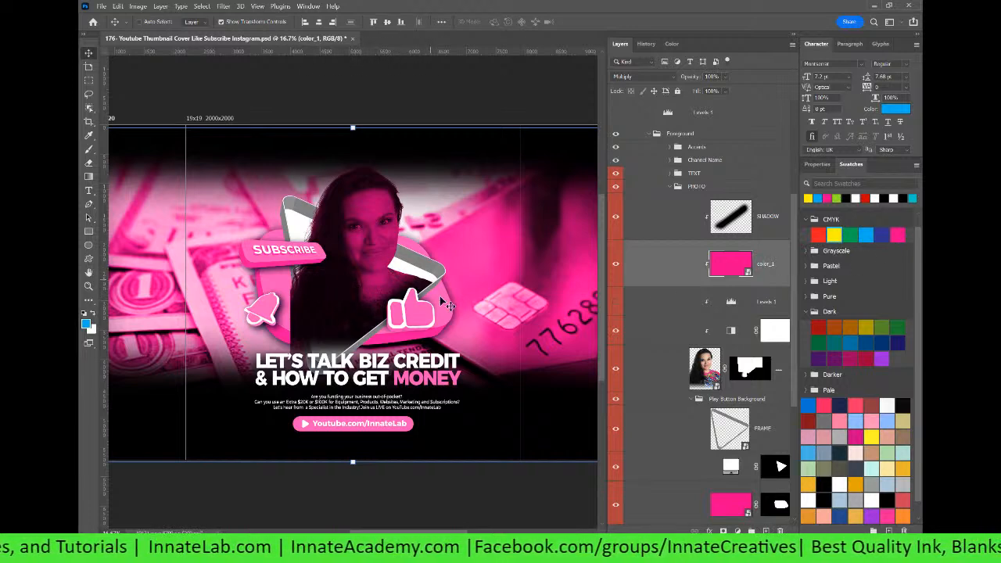
click(617, 264)
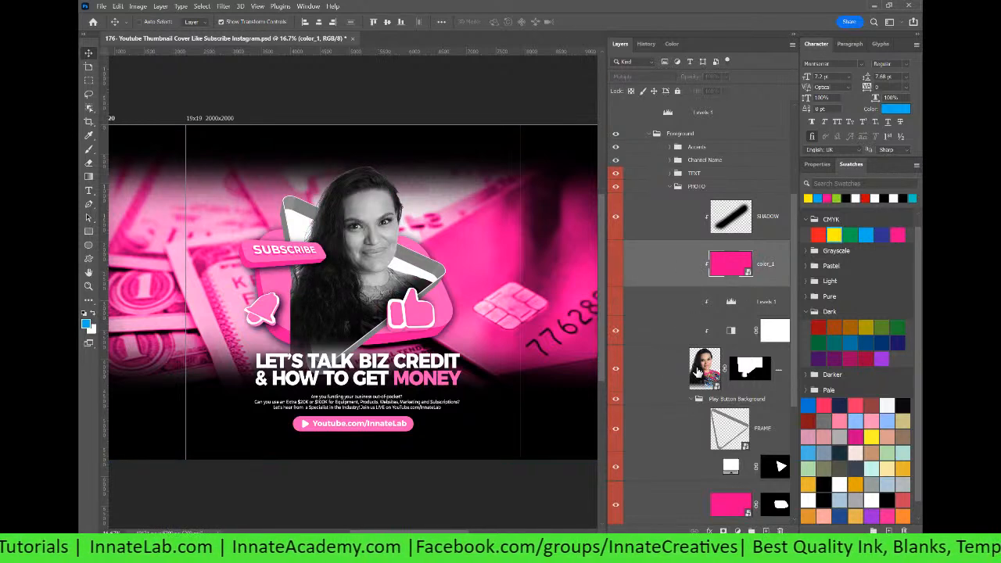
Step: Compare the woman's photo with and without its Black & White adjustment by toggling that layer's visibility
click(617, 332)
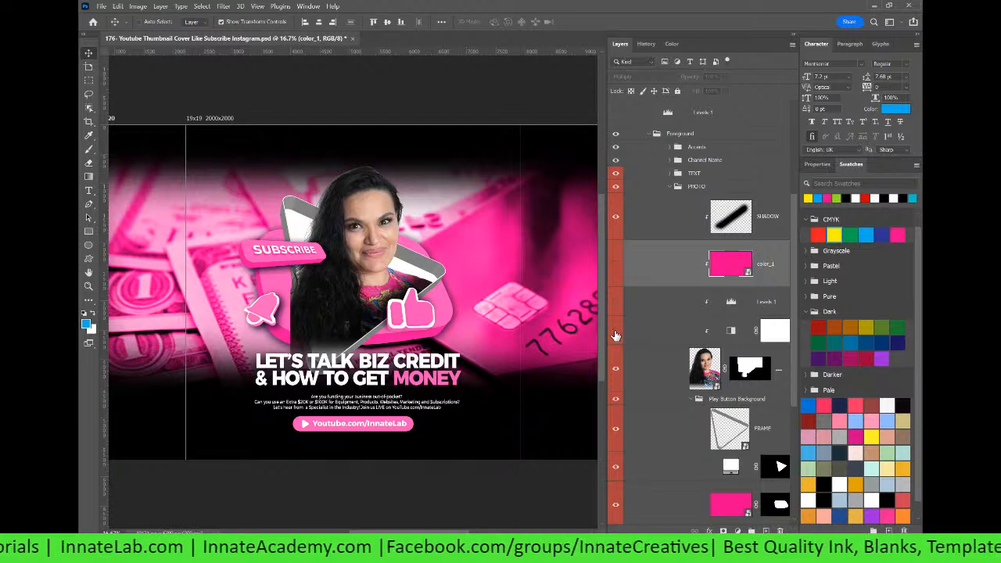
click(616, 334)
click(616, 334)
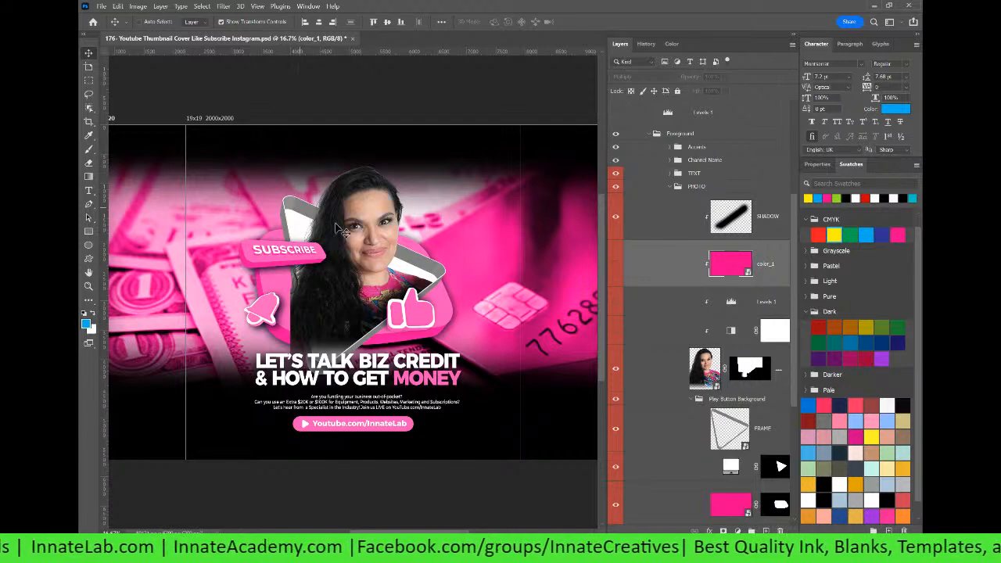
click(617, 335)
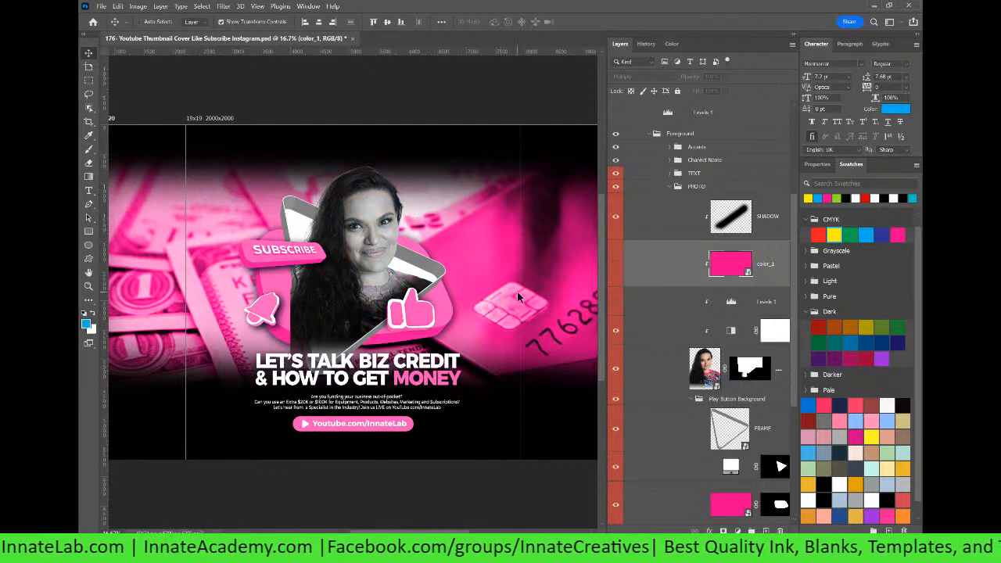
Step: Trace the woman's shirt with the Pen tool and hide that selection on the Black & White adjustment's layer mask
key(ctrl+plus)
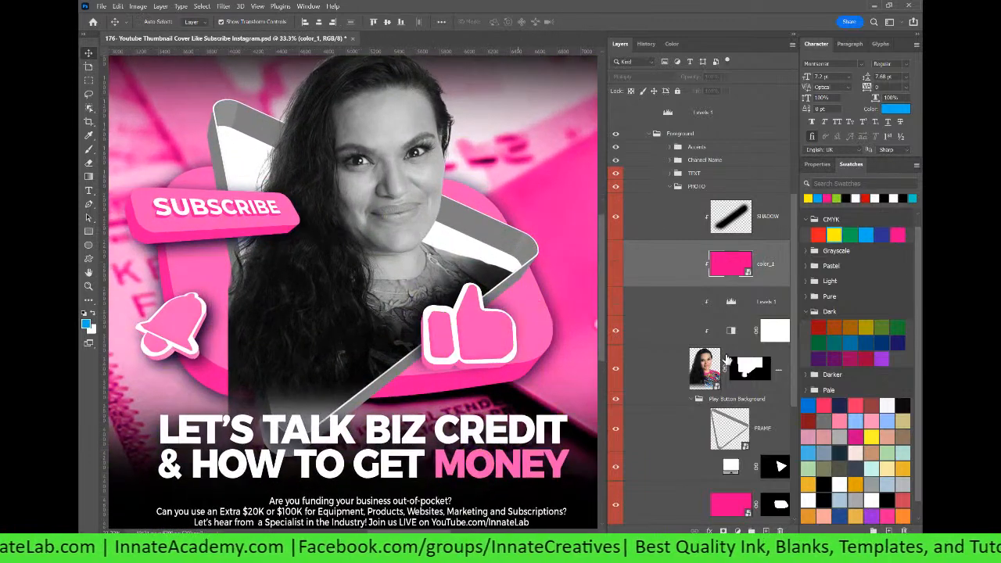
mouse_move(441, 326)
mouse_down()
mouse_move(448, 313)
mouse_move(432, 310)
mouse_up()
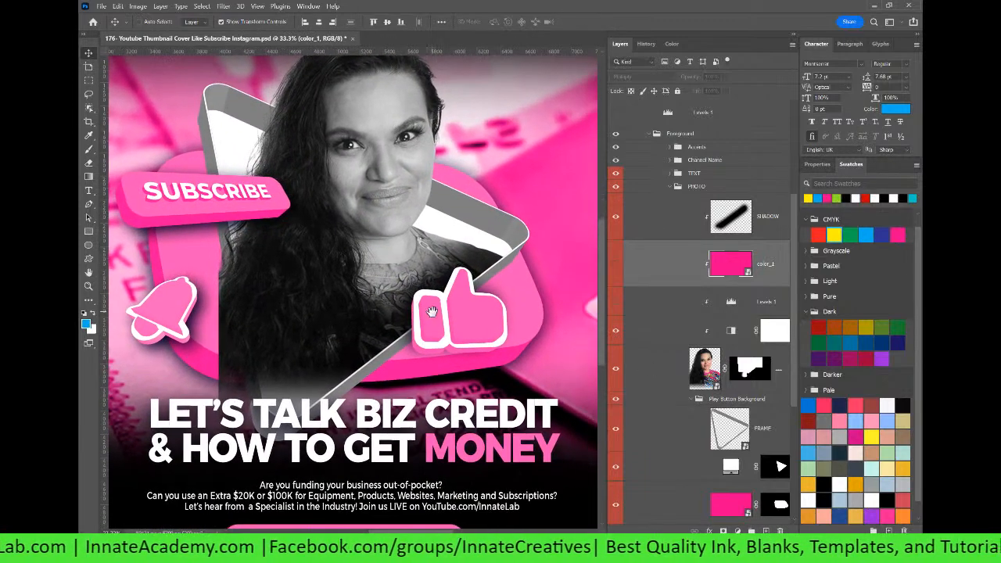
click(90, 206)
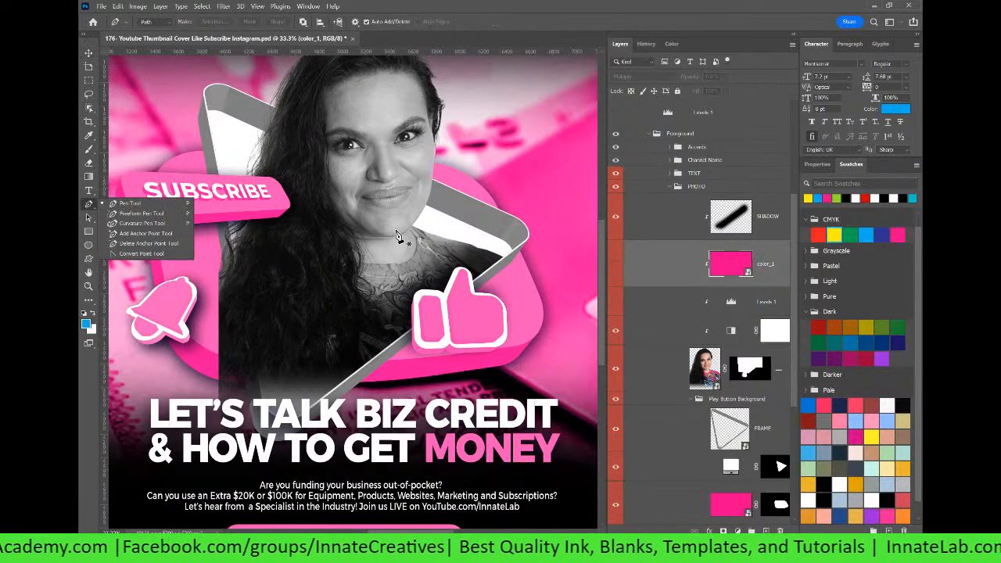
click(357, 266)
drag(378, 265, 401, 265)
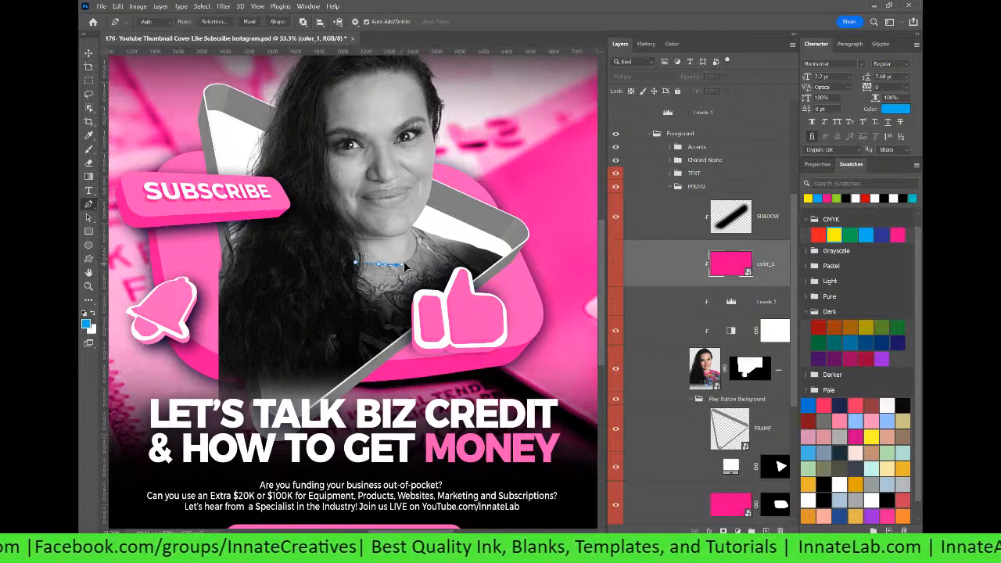
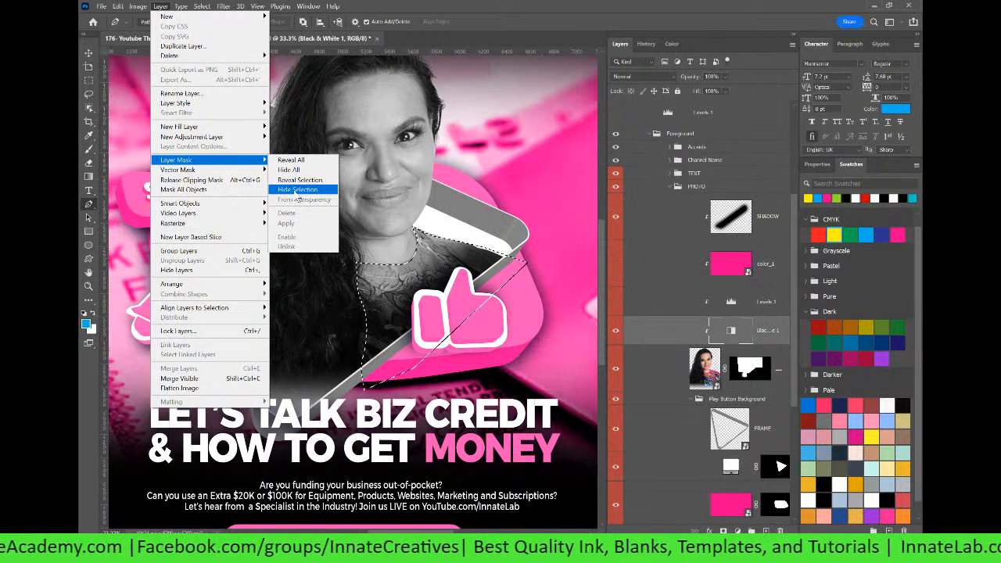
click(298, 190)
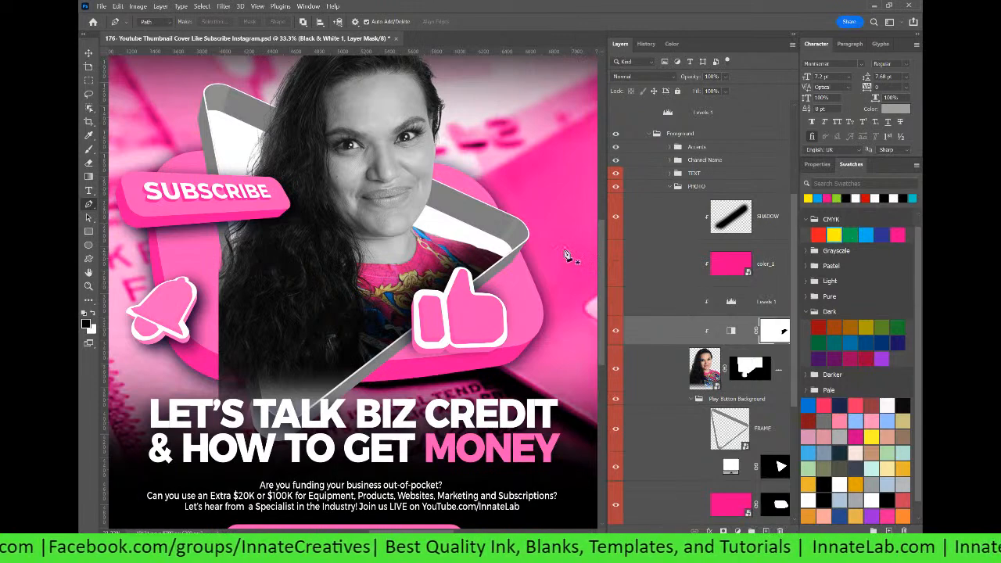
key(ctrl+minus)
key(ctrl+minus)
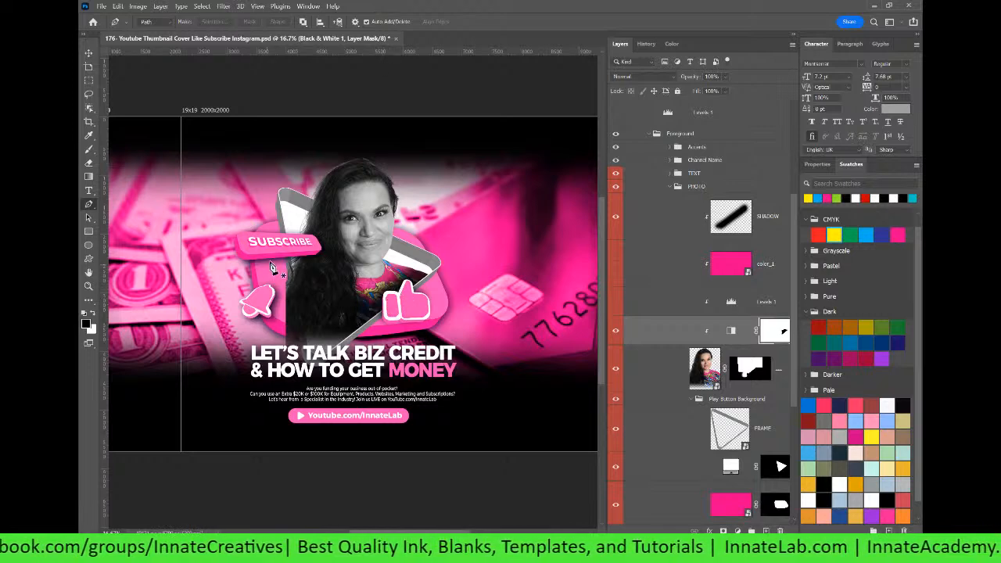
Step: Copy color_2 into the Accents group, clipped below color_1 above the bell icon, then hide that color_1 and show the copy
click(763, 281)
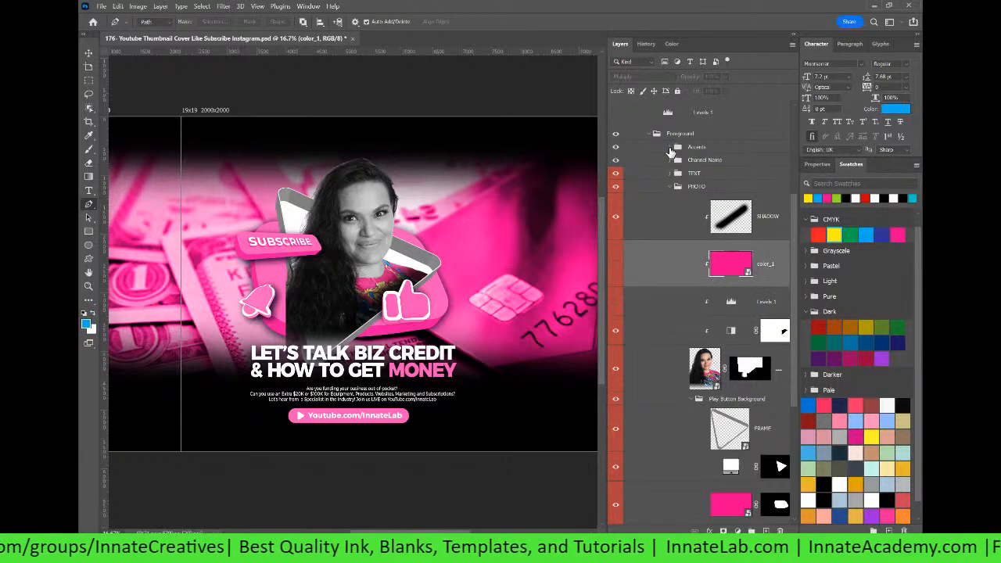
click(670, 149)
click(759, 194)
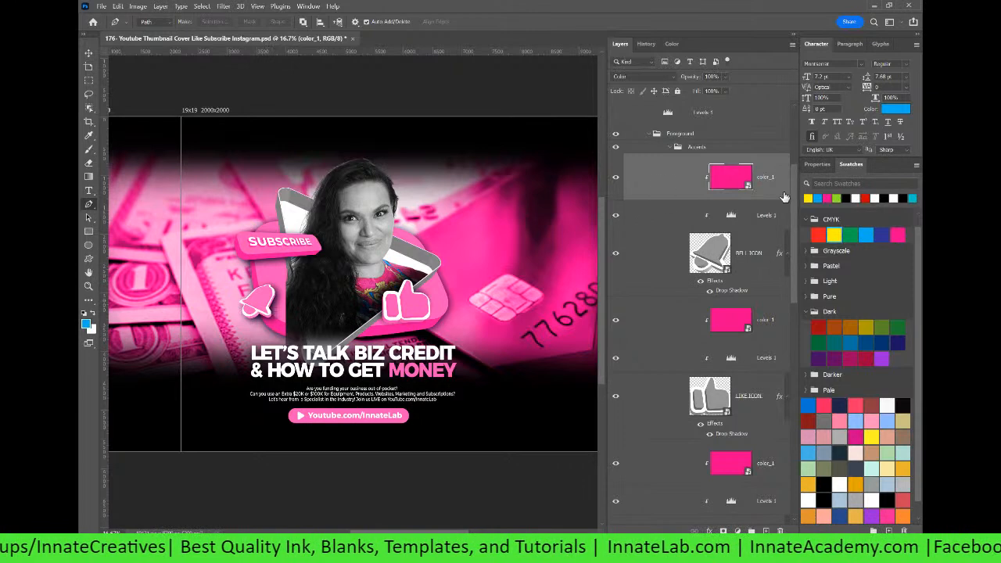
scroll(749, 184, up, 3)
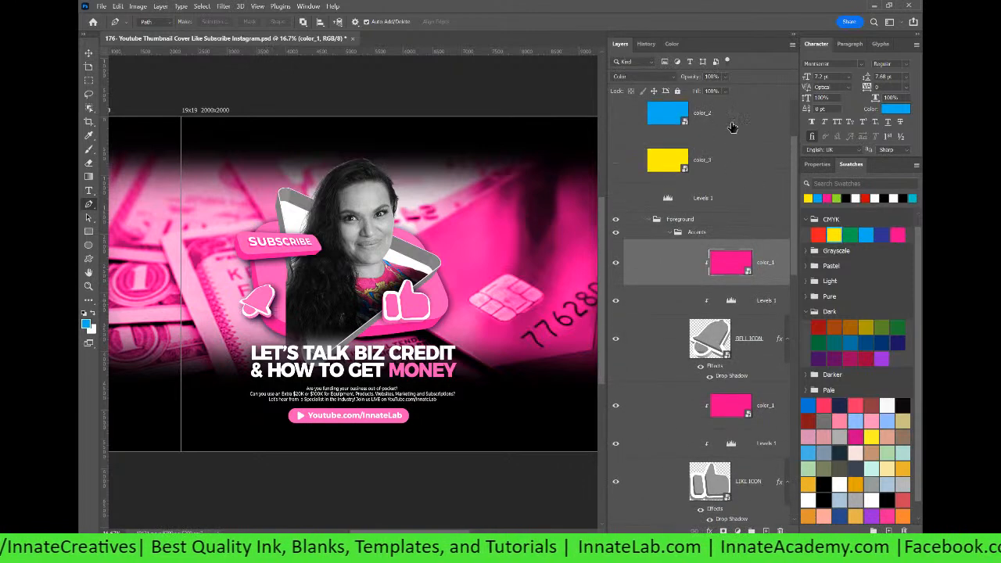
click(732, 127)
drag(733, 127, 728, 295)
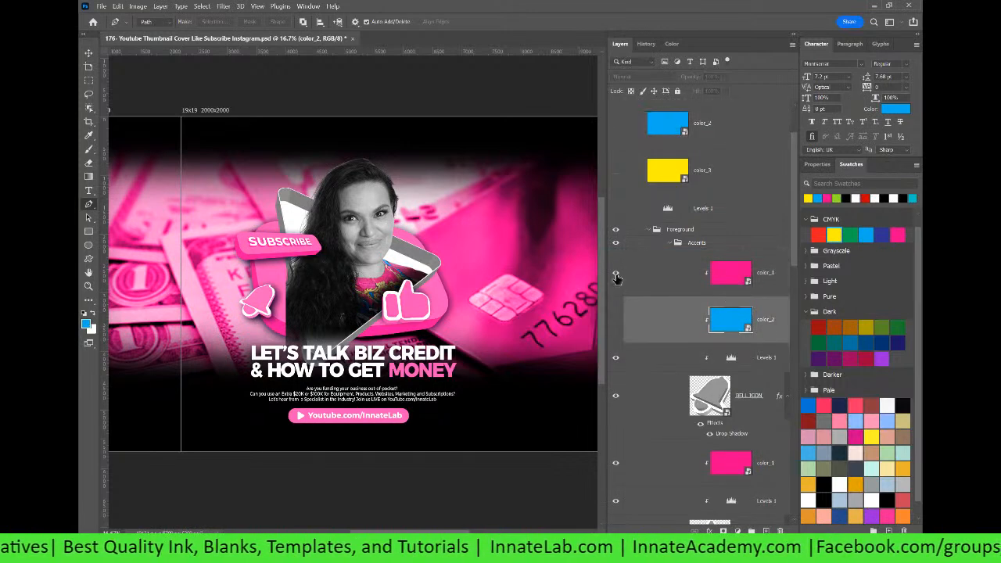
click(617, 321)
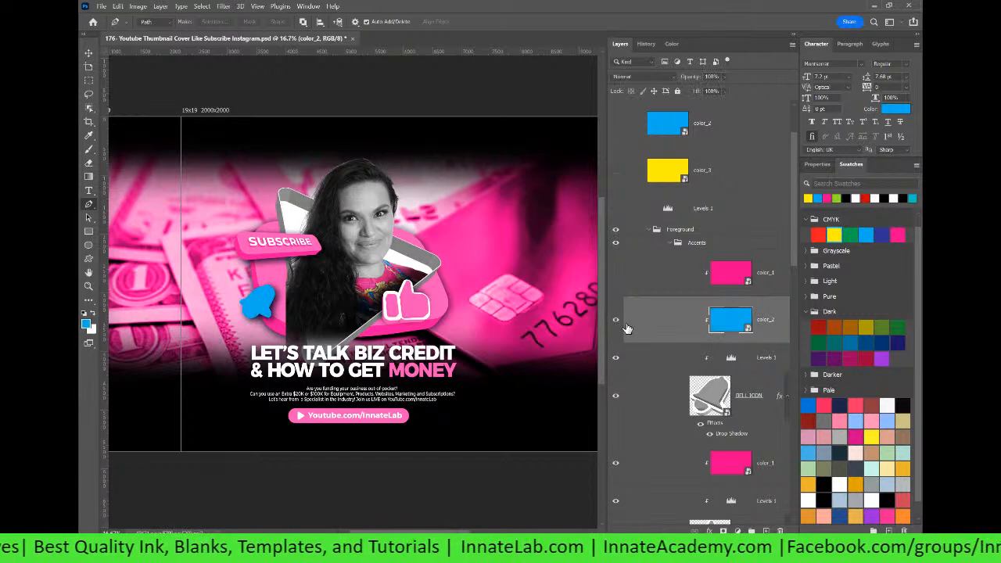
Step: Set the blend mode of the bell icon's color_2 layer to Color, matching its color_1 layer
click(730, 282)
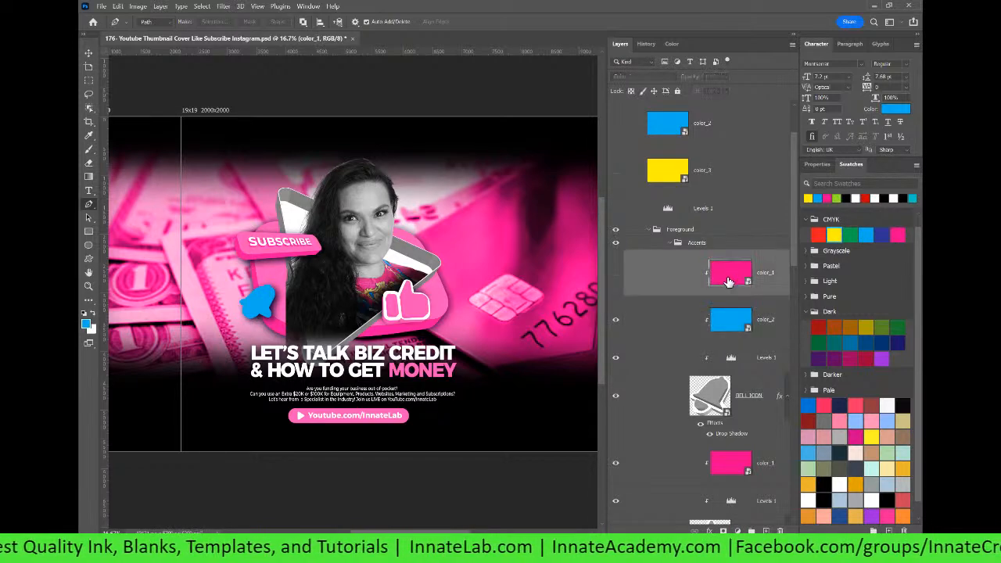
click(733, 324)
click(640, 76)
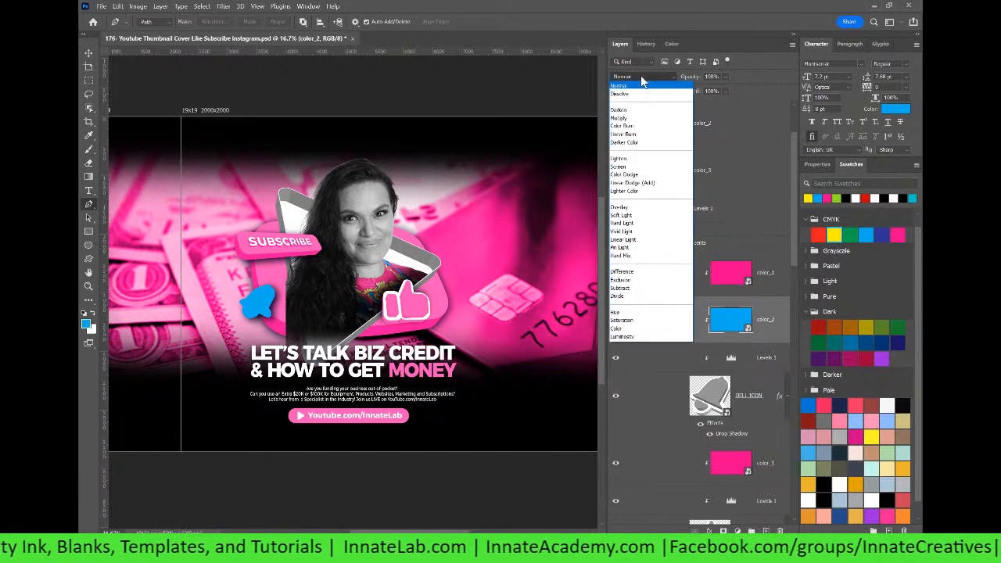
click(625, 329)
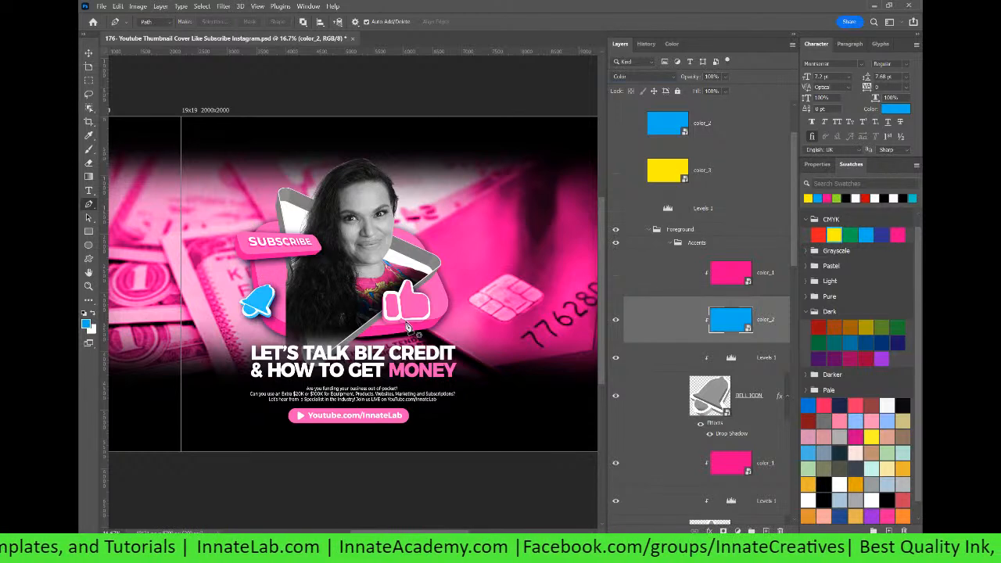
Step: Copy color_3 below the like icon's clipped color_1 layer, hide that color_1 and show the yellow copy
click(744, 181)
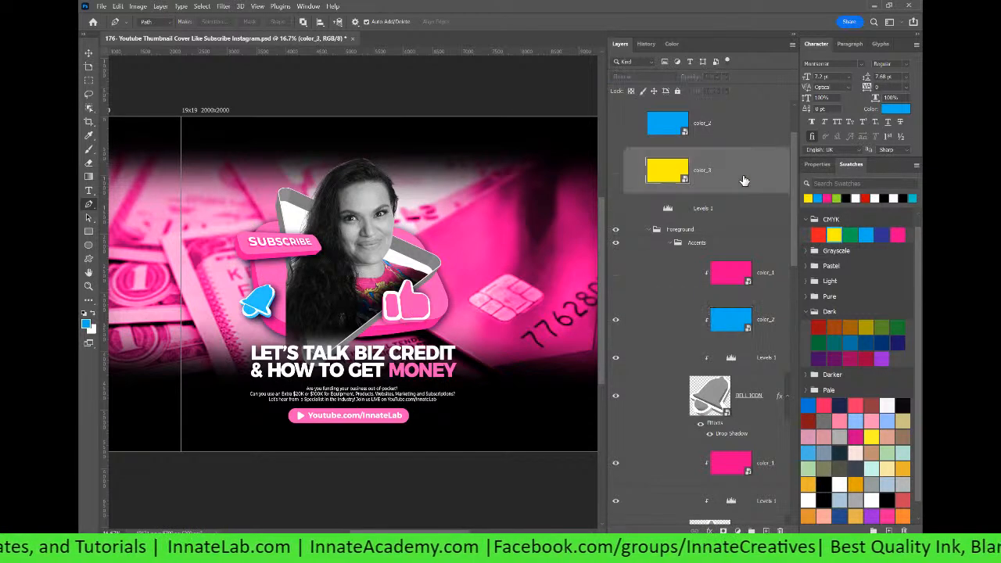
drag(727, 182, 731, 260)
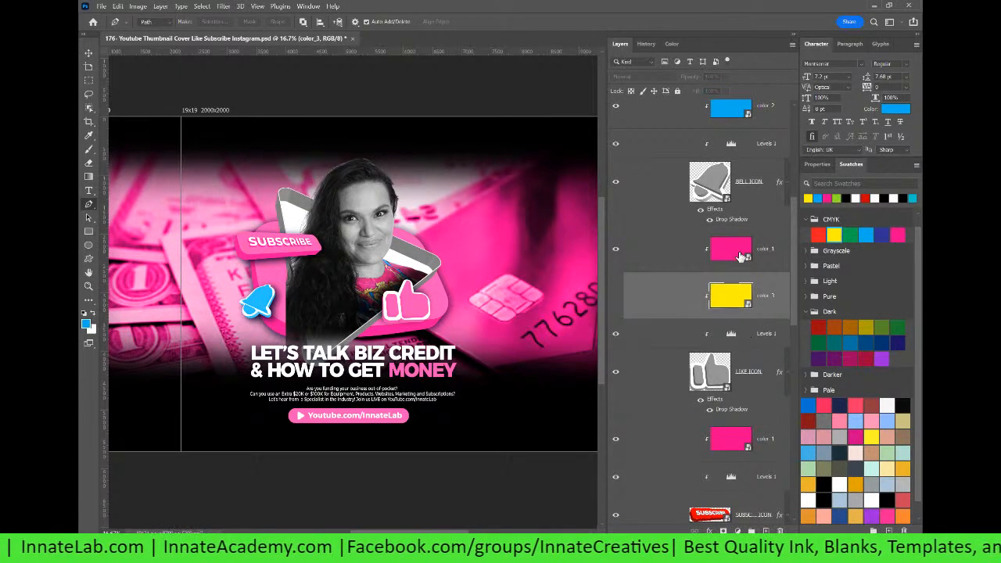
click(615, 298)
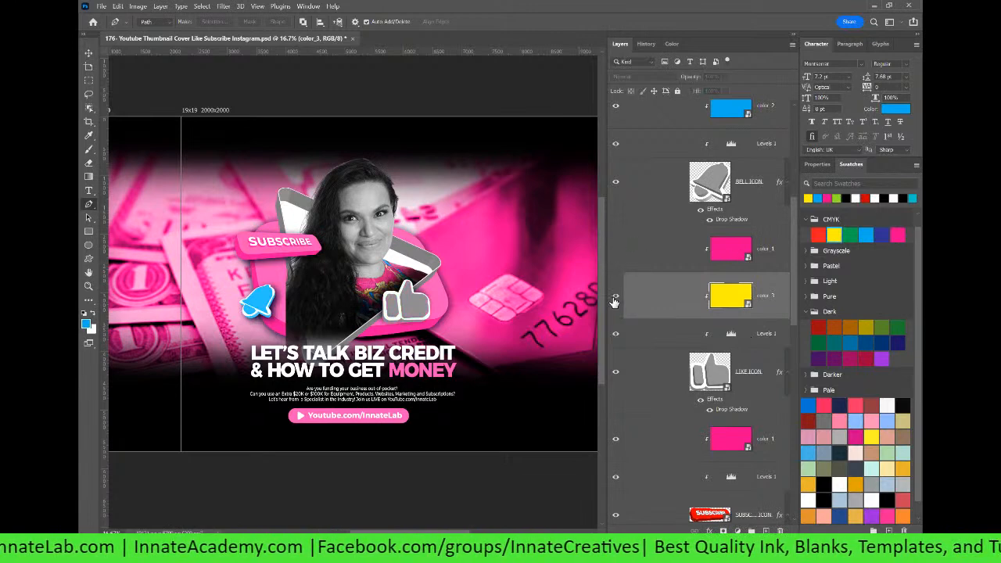
Step: Set the blend mode of the like icon's color_3 layer to Color
click(756, 259)
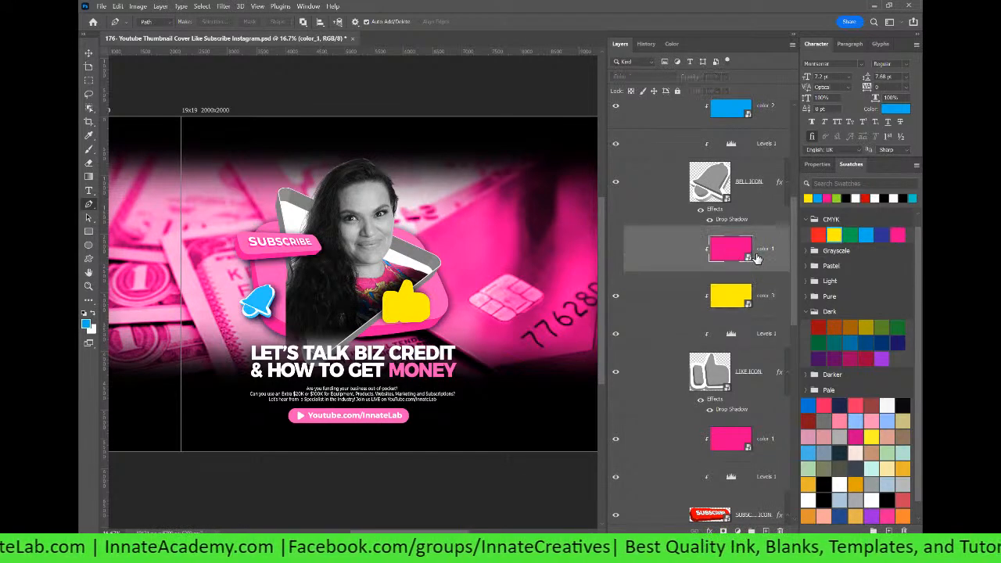
click(749, 304)
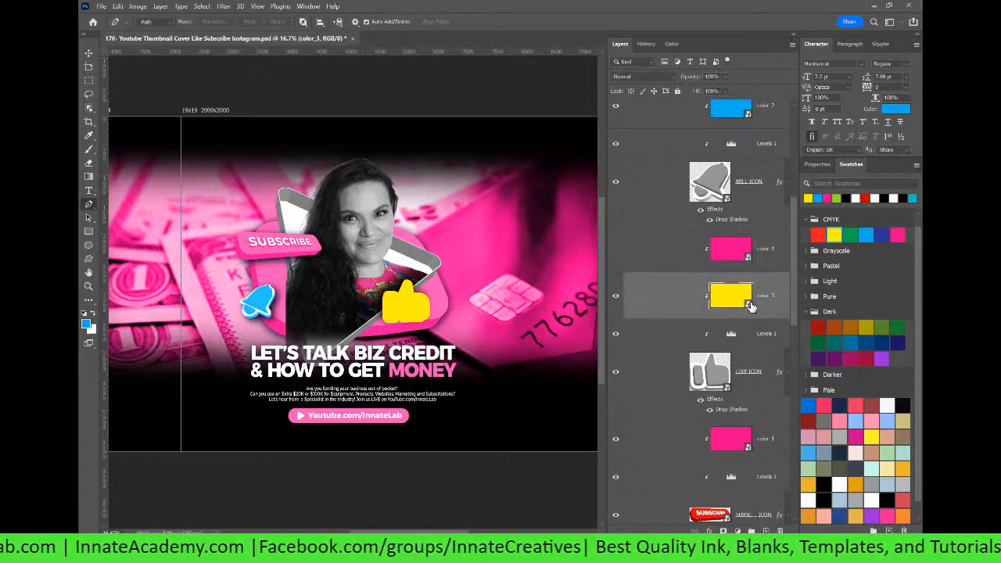
click(647, 77)
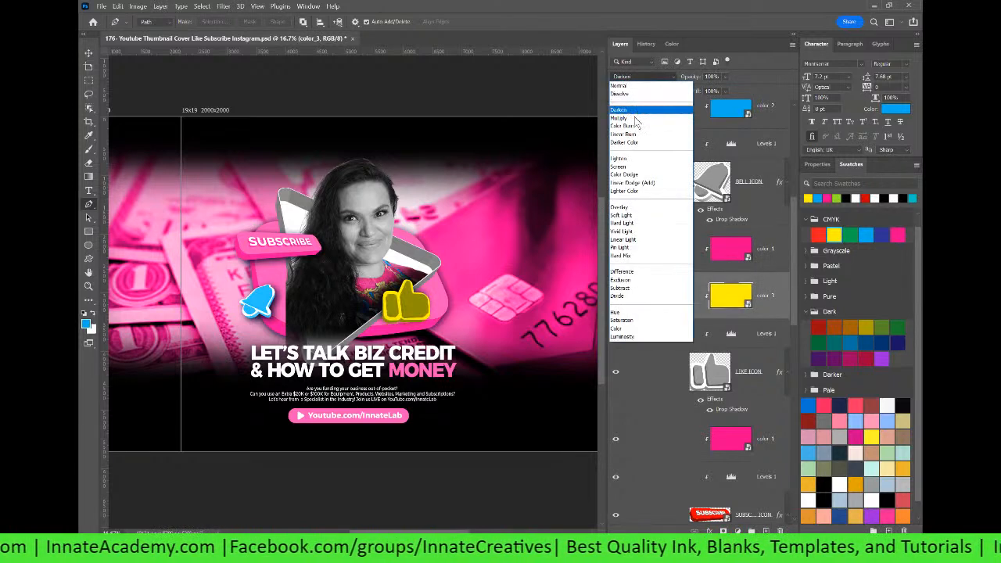
click(639, 329)
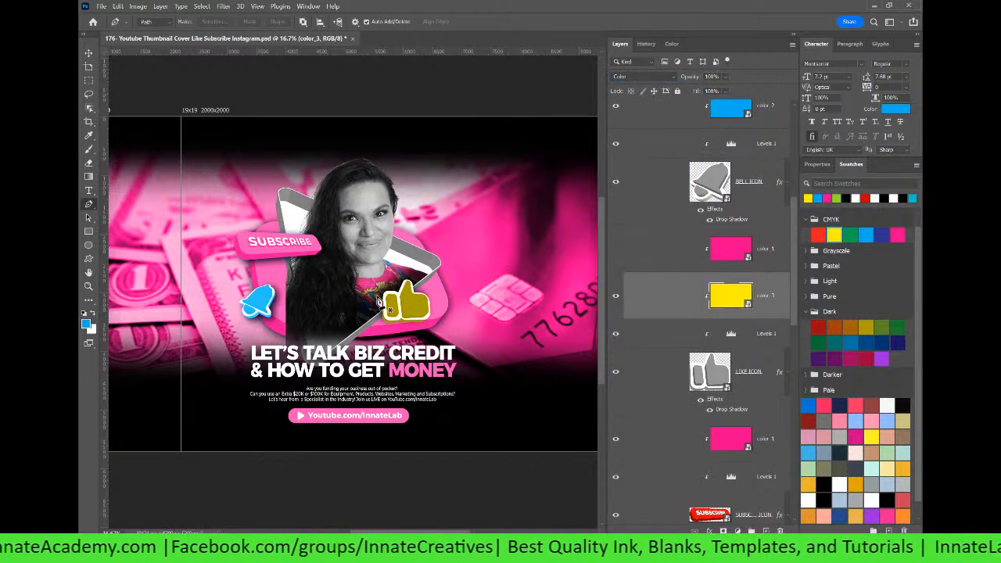
Step: Brighten the like icon's yellow by raising the black output level of its clipped Levels adjustment, with midtones at 0.75
click(755, 336)
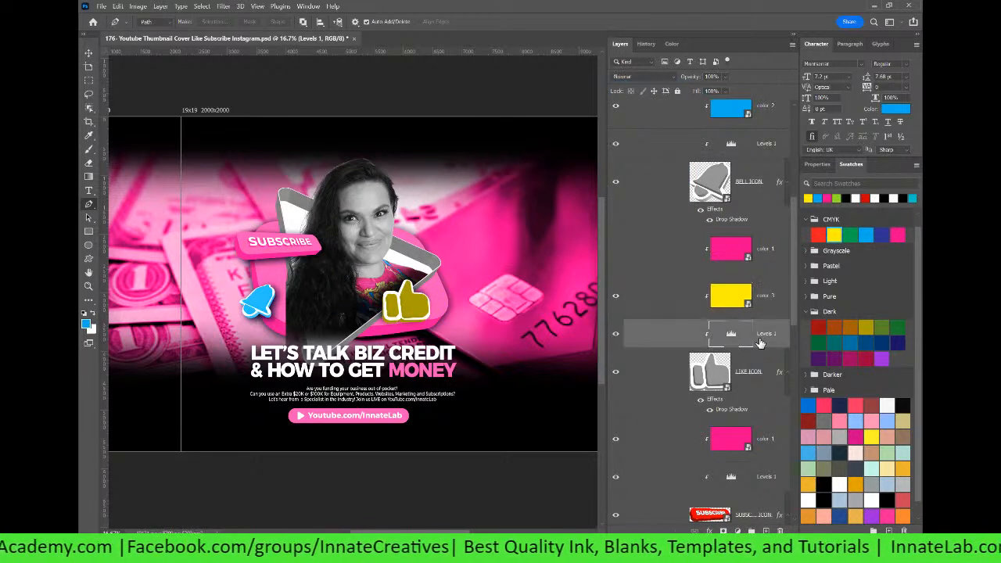
click(819, 165)
drag(868, 305, 874, 283)
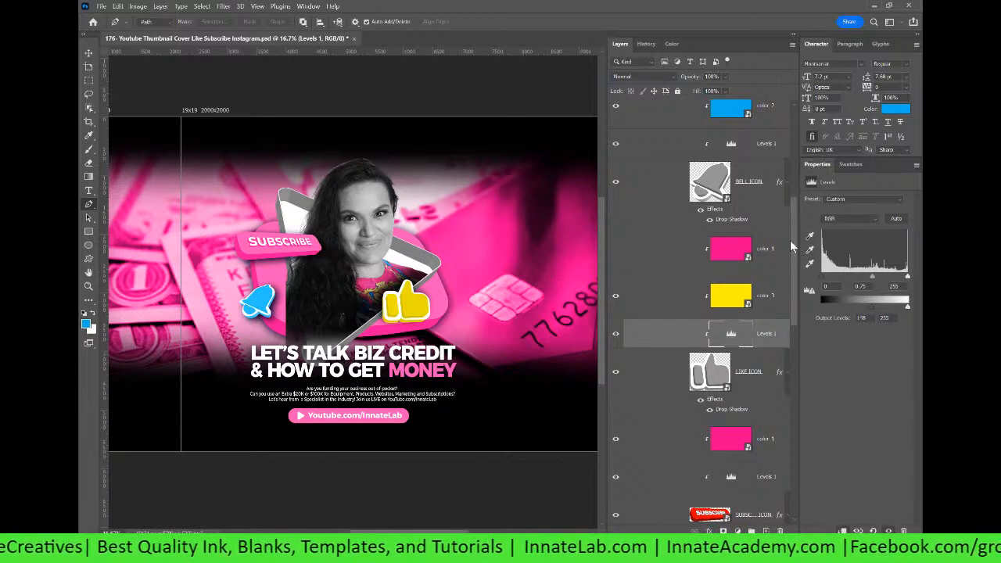
Step: Copy the blue color_2 layer from the bell icon into the BACKGROUND IMAGE WIDE group and expand that group
drag(794, 231, 796, 167)
click(765, 292)
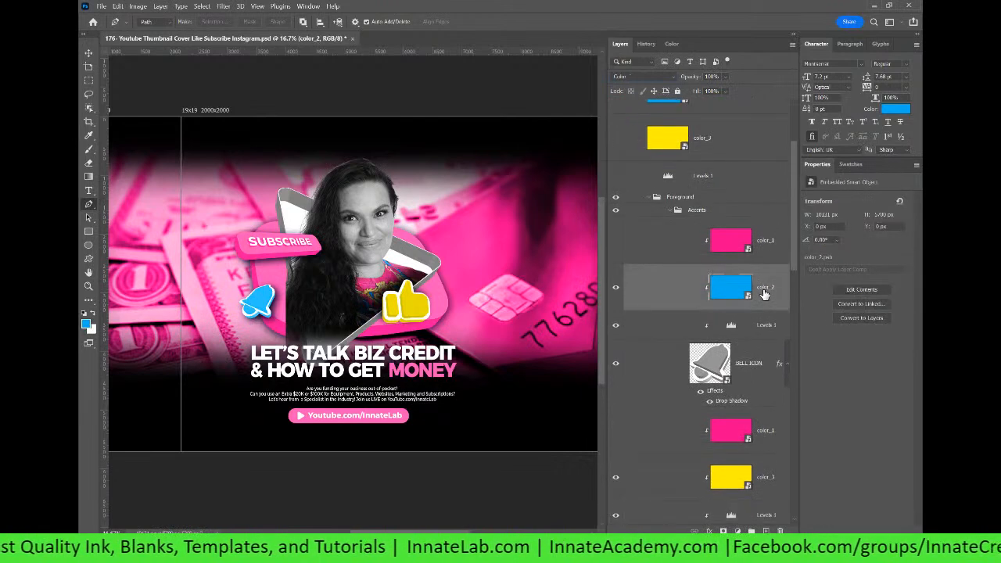
drag(766, 291, 687, 490)
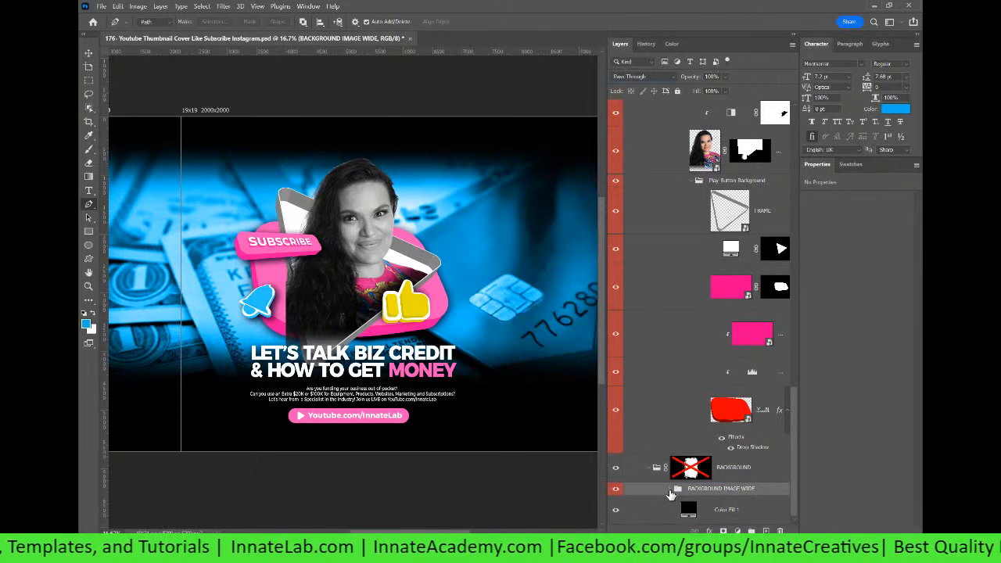
click(670, 488)
scroll(751, 507, down, 2)
scroll(751, 507, down, 2)
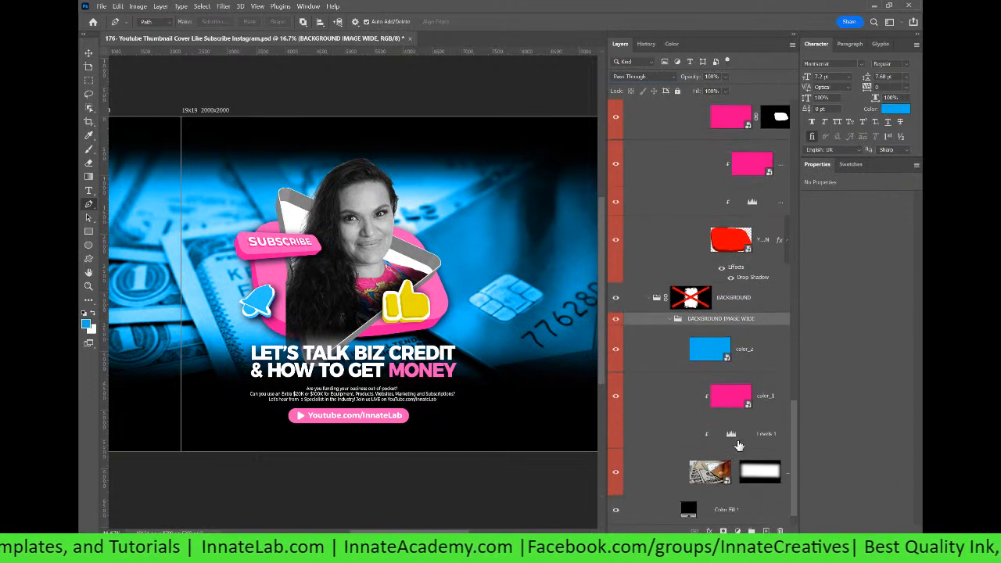
Step: Place the copied color_2 below the background's color_1 as a clipped layer and hide the pink color_1
click(763, 353)
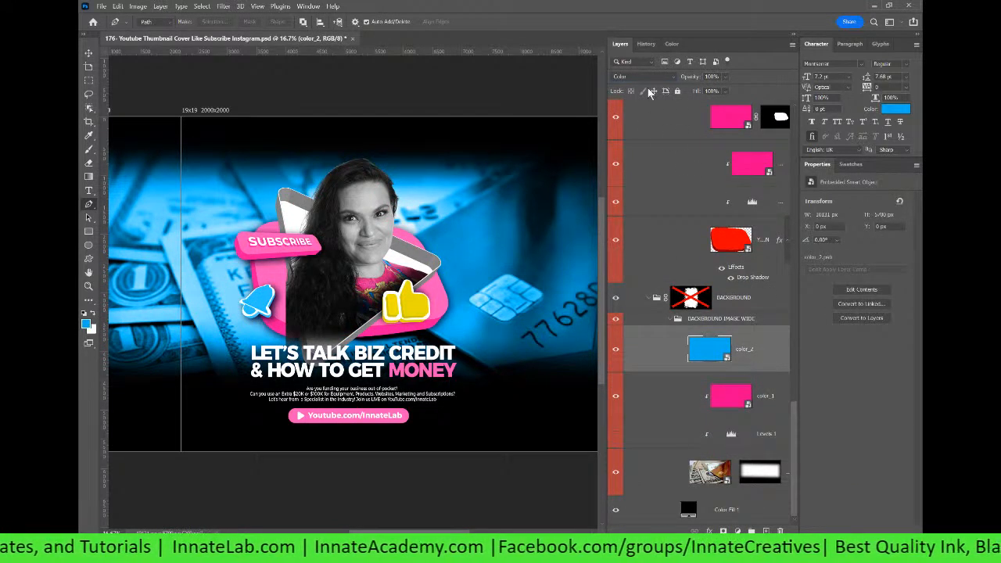
click(765, 398)
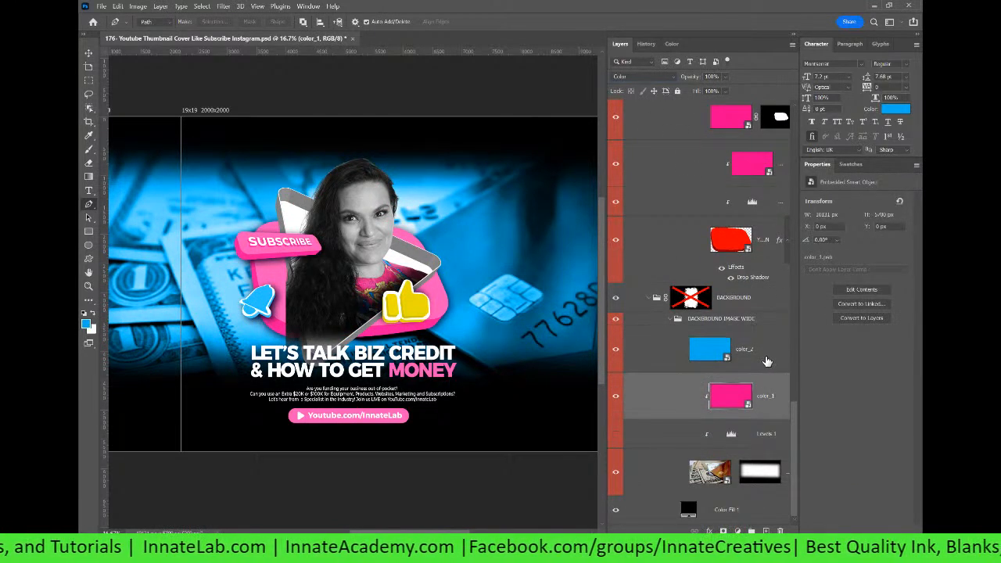
drag(765, 358, 745, 412)
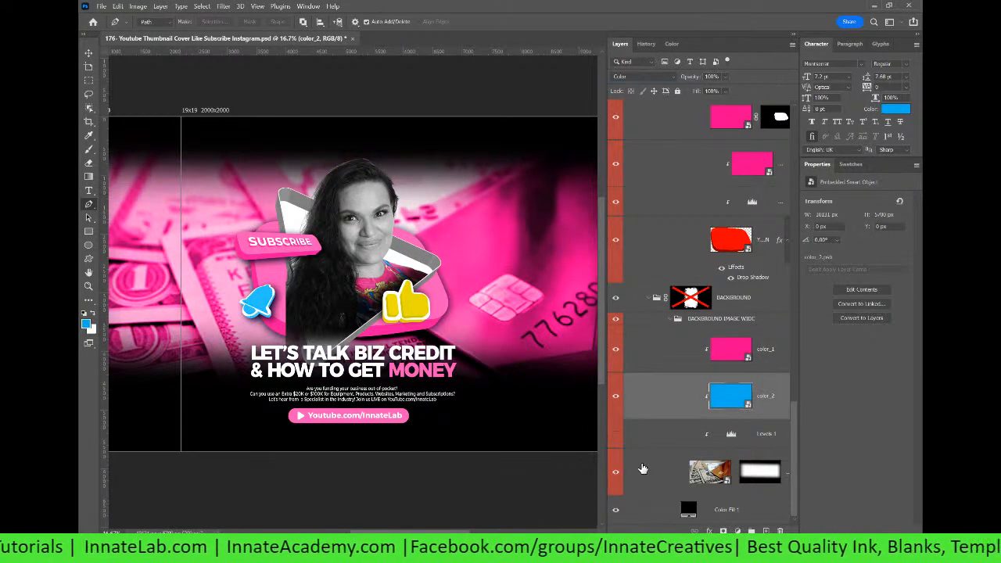
click(615, 352)
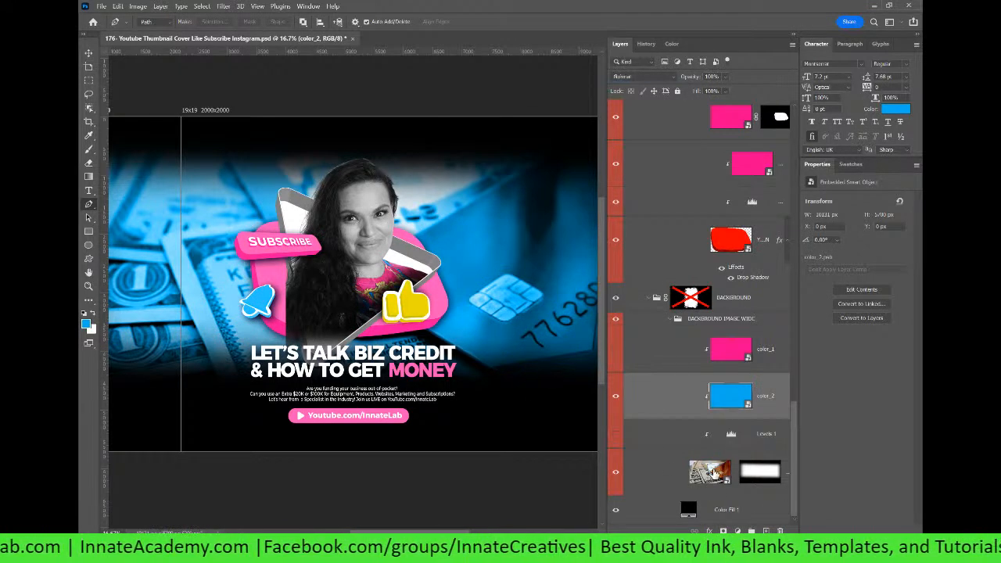
Step: Bring the 6826599.jpg artwork into the background photo's smart object contents and hide the money photo on Layer 1
click(712, 473)
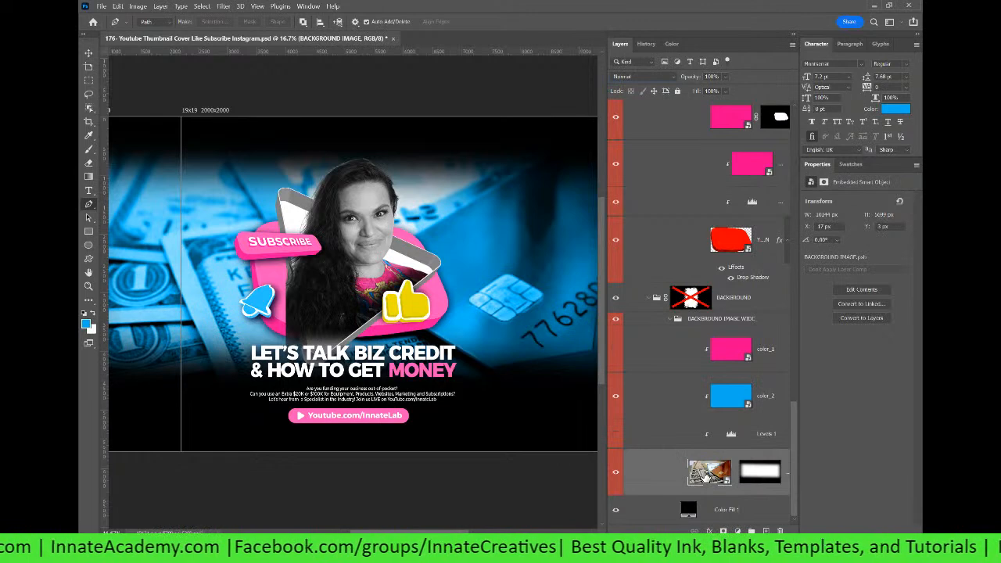
double_click(708, 474)
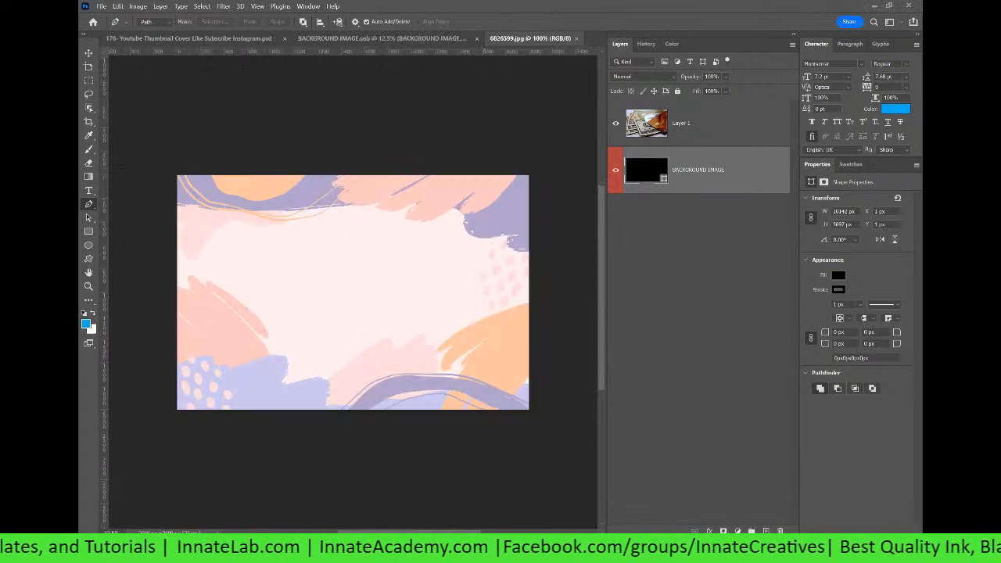
click(576, 38)
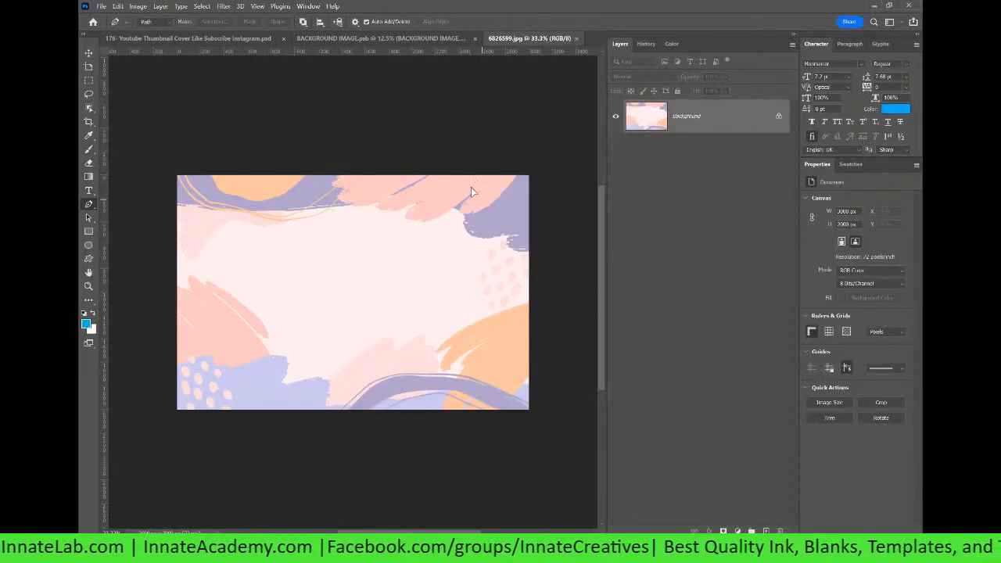
drag(479, 199, 440, 129)
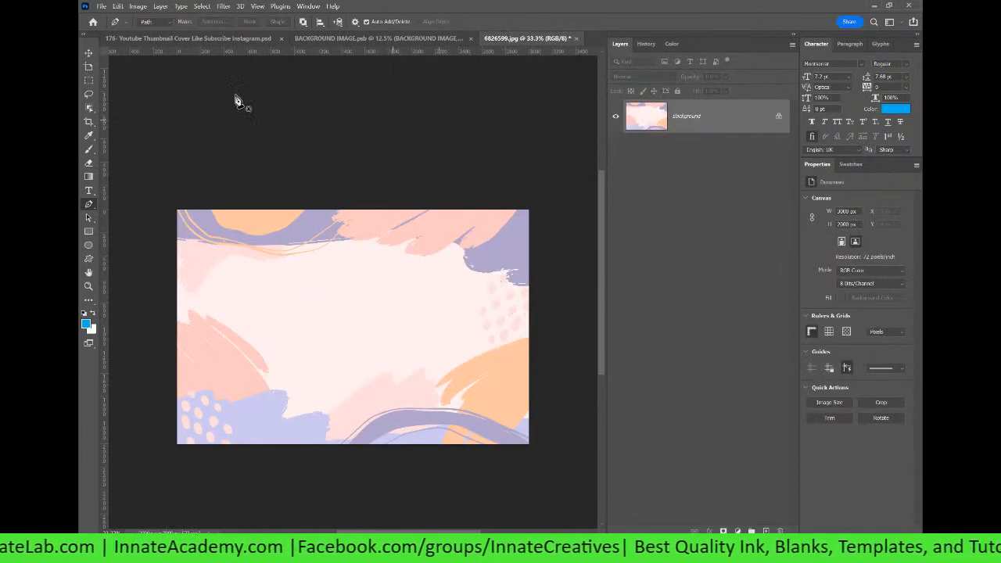
click(88, 53)
drag(503, 229, 197, 207)
click(616, 124)
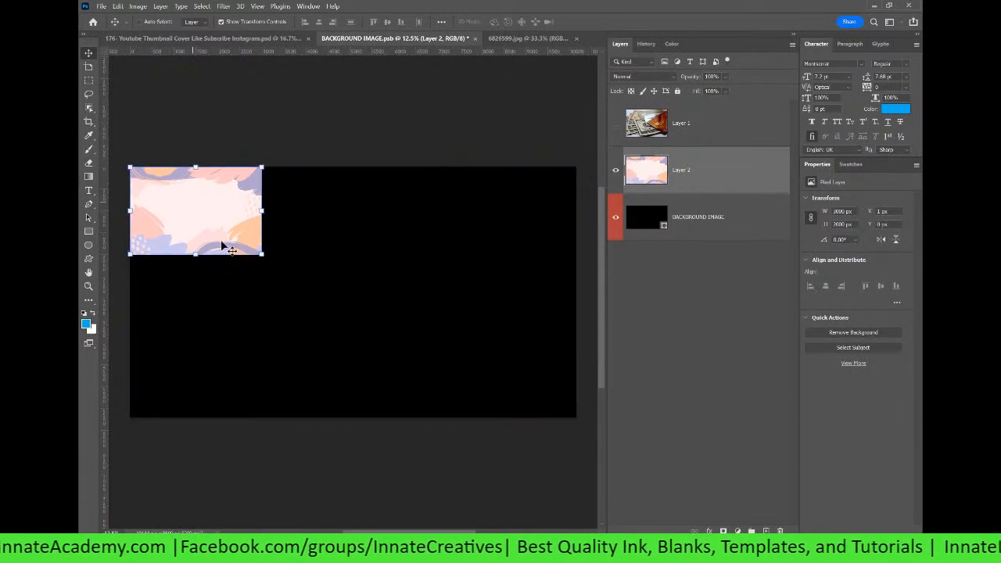
Step: Scale the pastel artwork to about 339% width and 285% height so that it fills the canvas
drag(262, 254, 593, 423)
drag(388, 371, 384, 324)
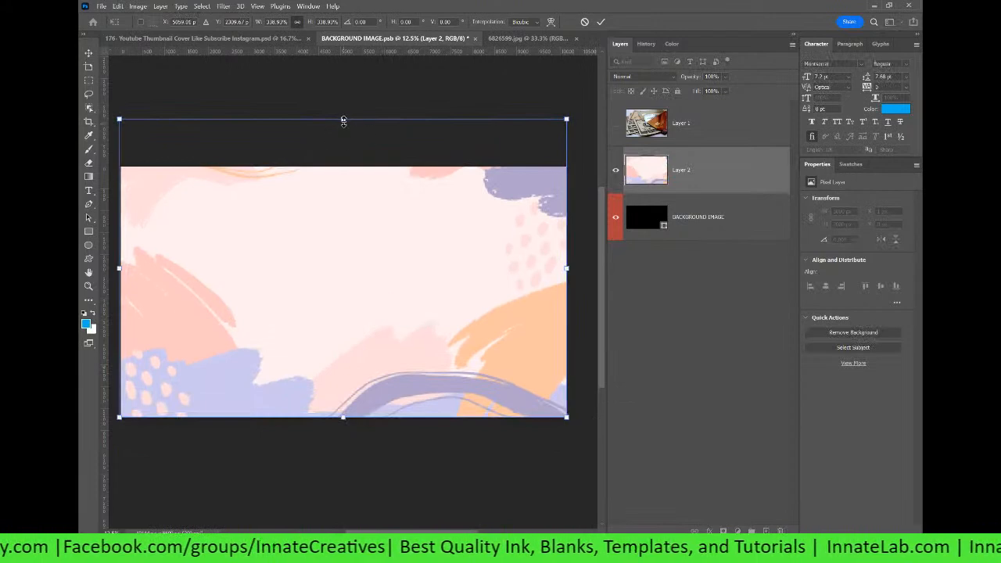
drag(344, 119, 340, 168)
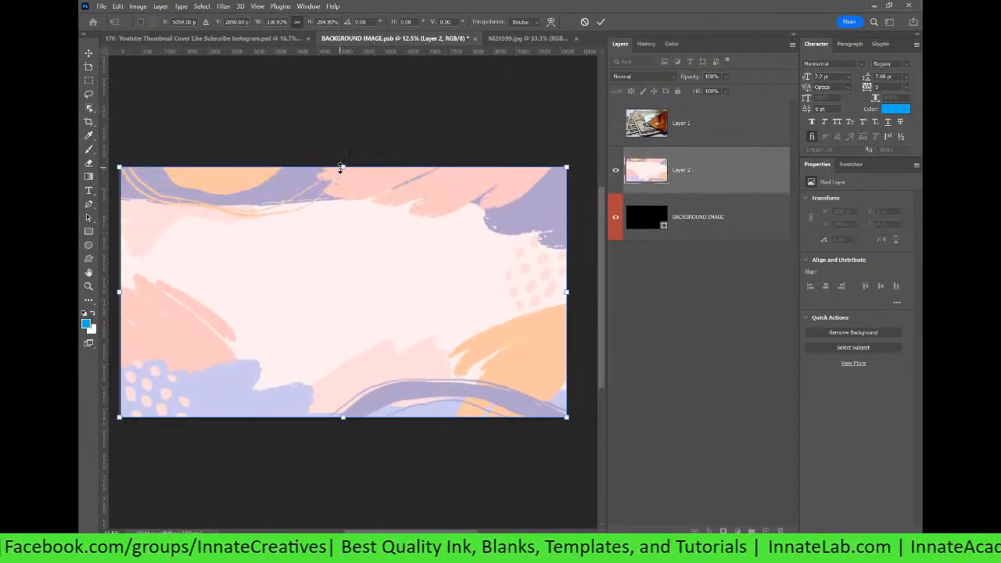
key(Return)
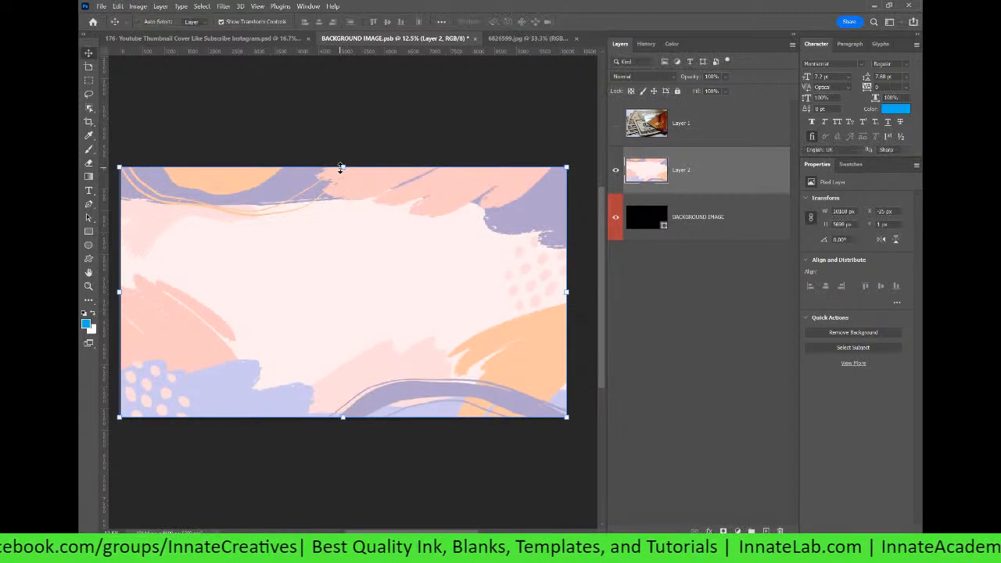
Step: Close 6826599.jpg without saving, and close BACKGROUND IMAGE.psb with its changes saved
click(509, 37)
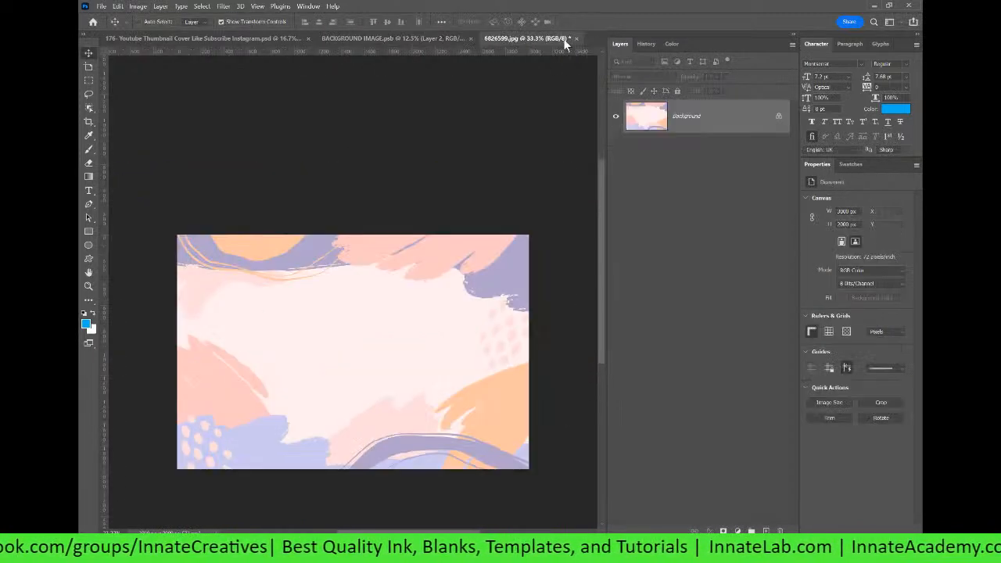
click(577, 39)
click(636, 291)
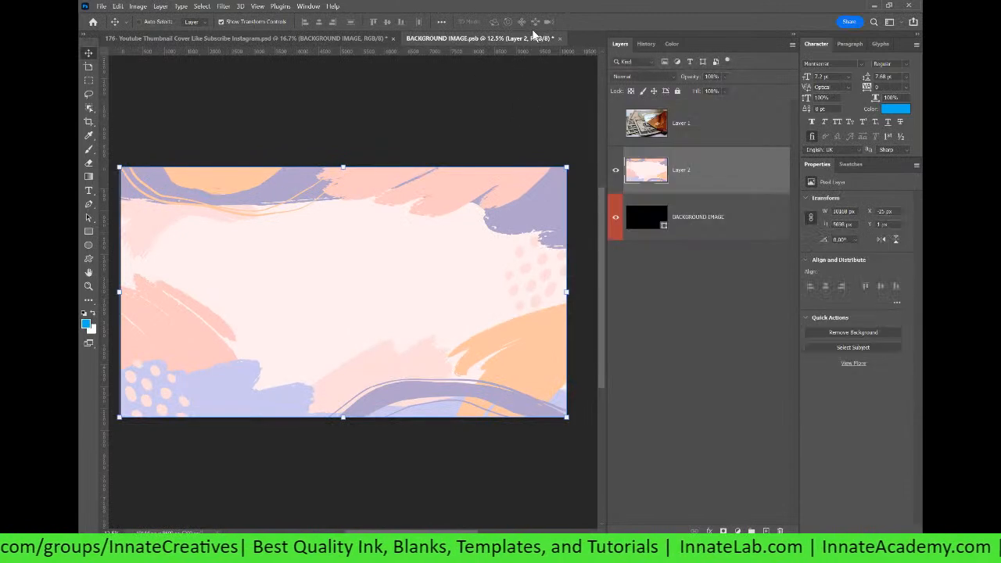
click(560, 38)
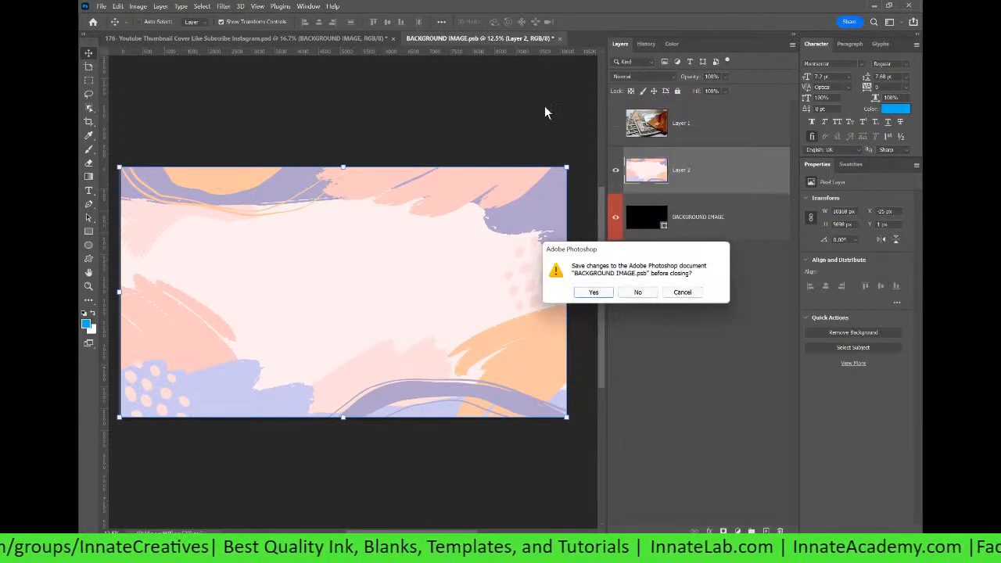
click(600, 294)
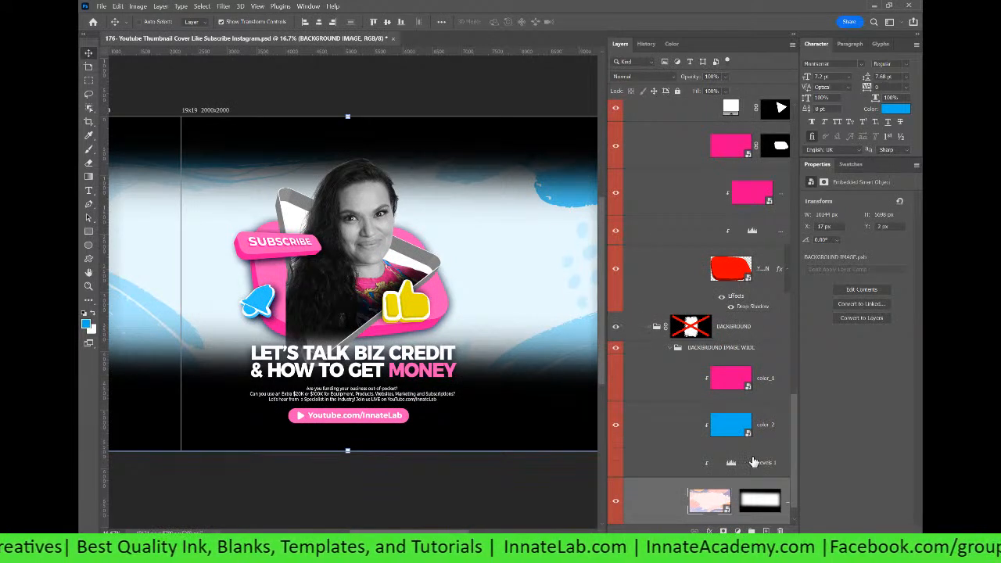
Step: Disable the layer mask on the BACKGROUND IMAGE layer
scroll(747, 458, down, 1)
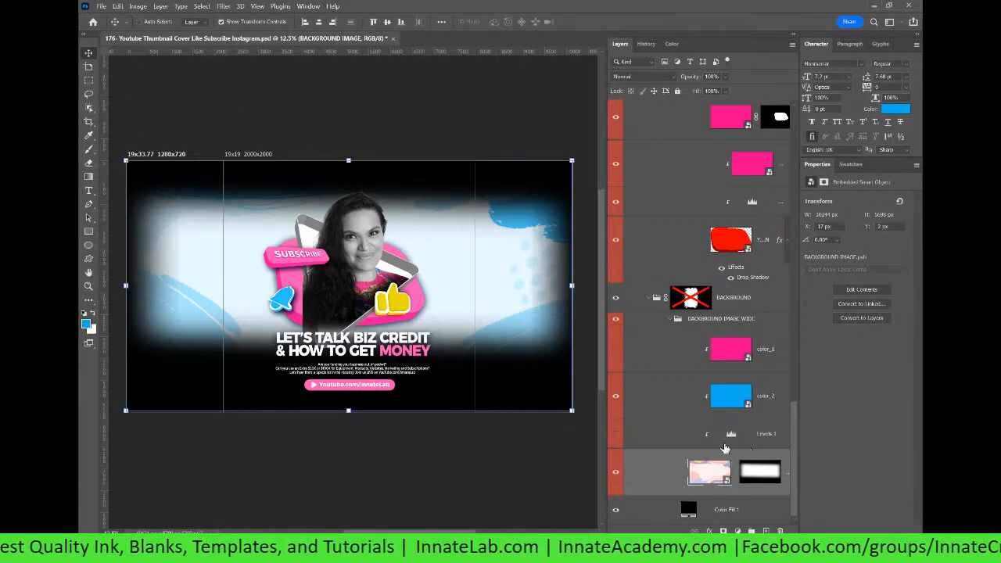
right_click(756, 470)
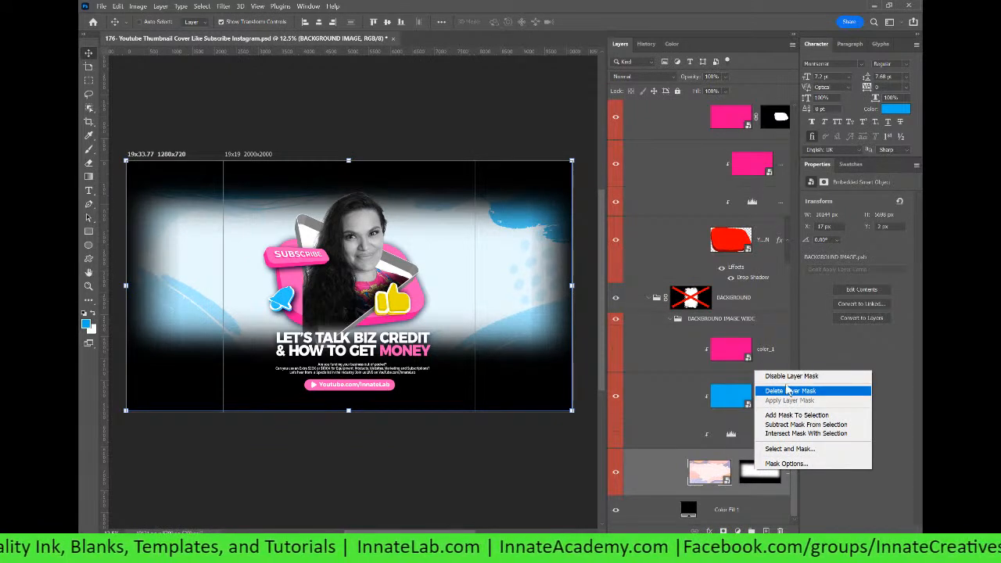
click(790, 377)
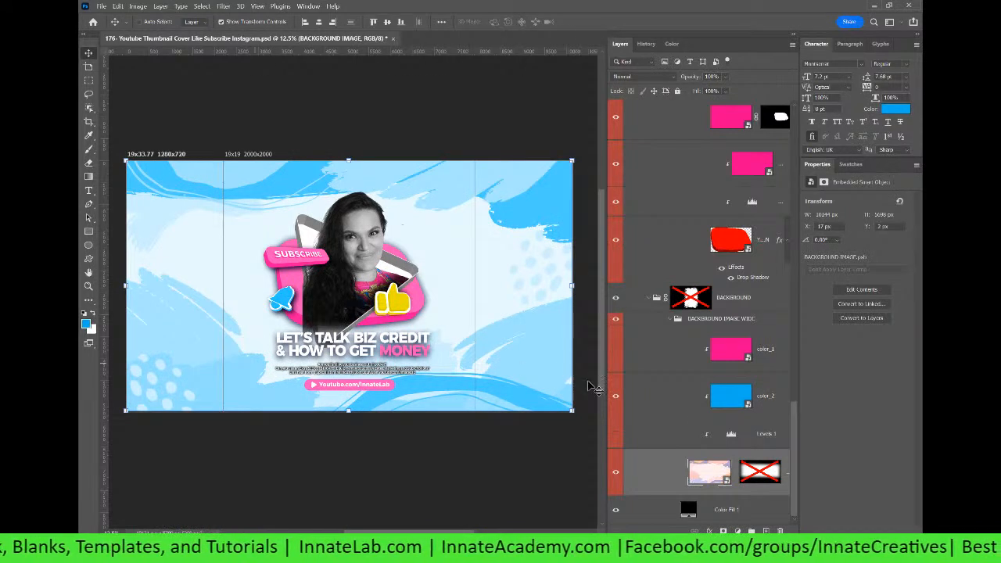
Step: Show the hidden Levels 1 adjustment clipped to the background image to deepen its blue tones
click(723, 400)
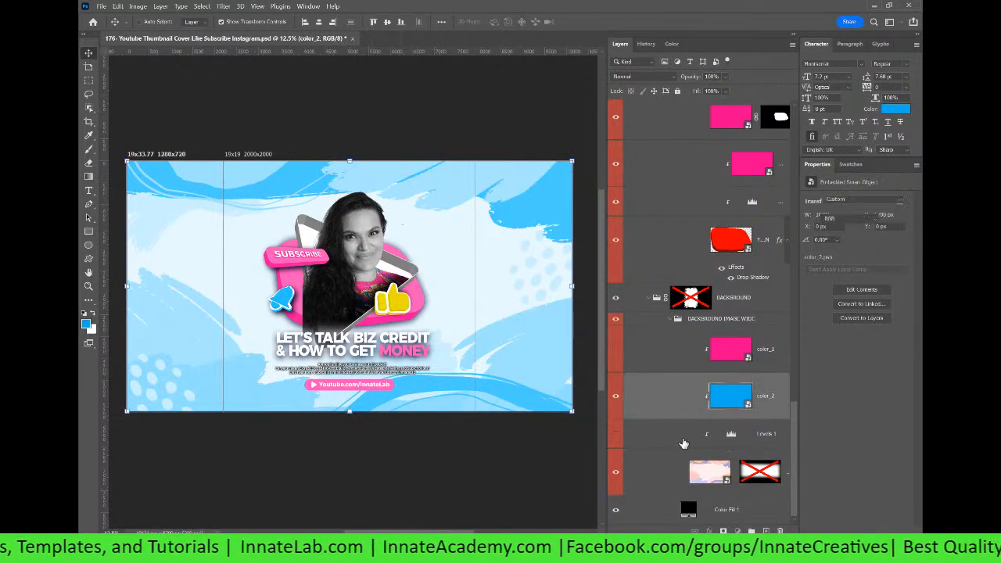
click(722, 436)
click(615, 435)
click(618, 438)
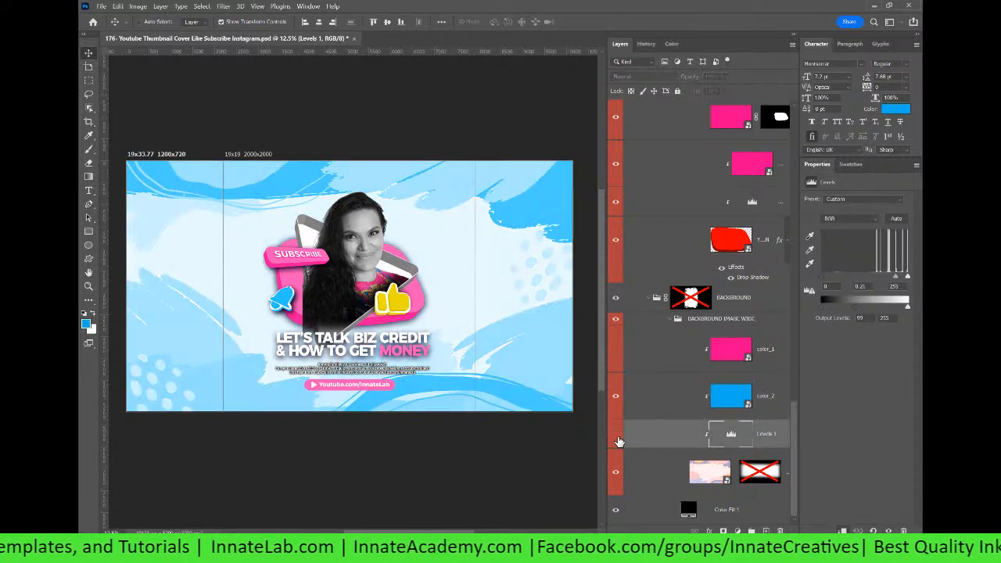
click(617, 438)
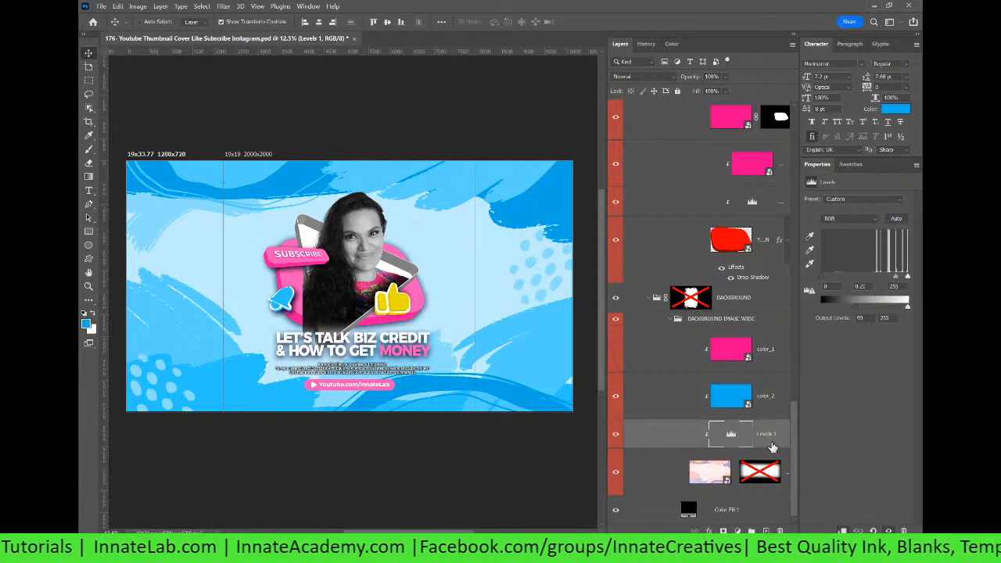
click(774, 405)
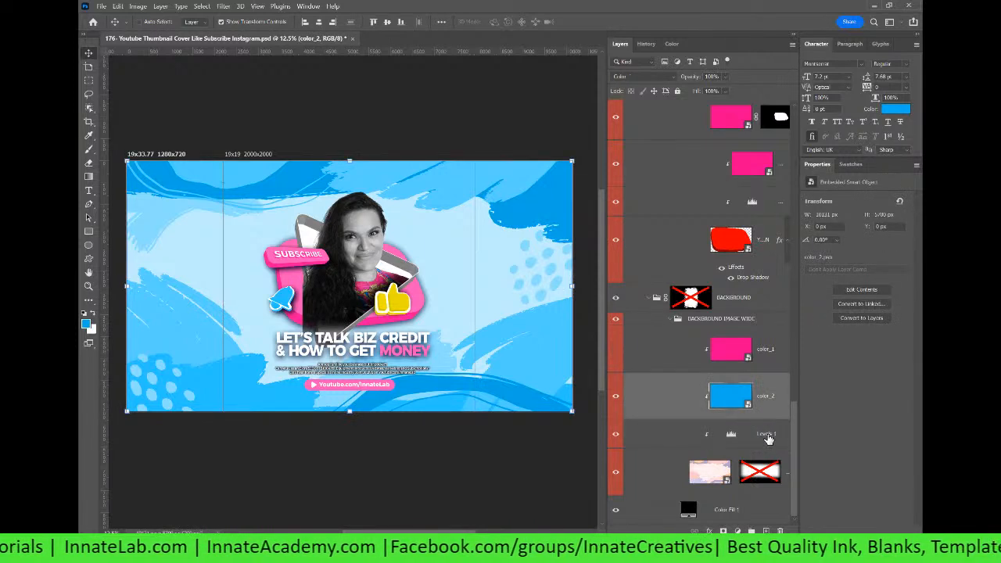
click(773, 423)
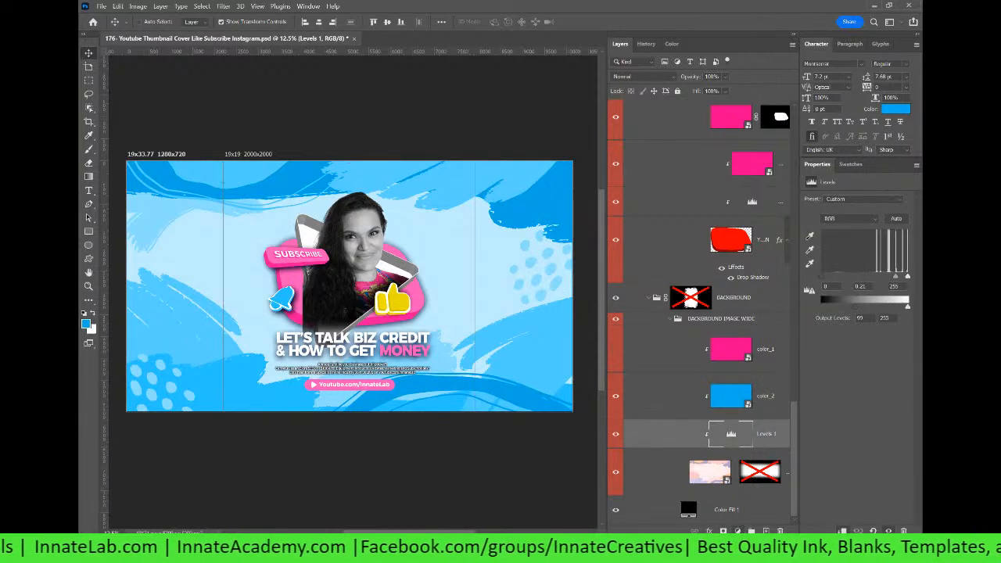
click(737, 532)
click(754, 356)
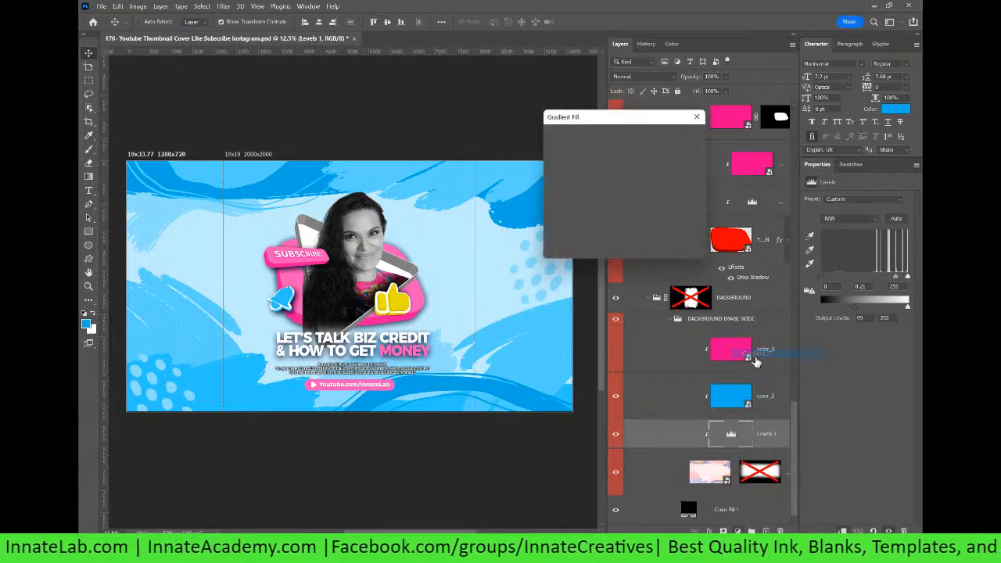
click(641, 136)
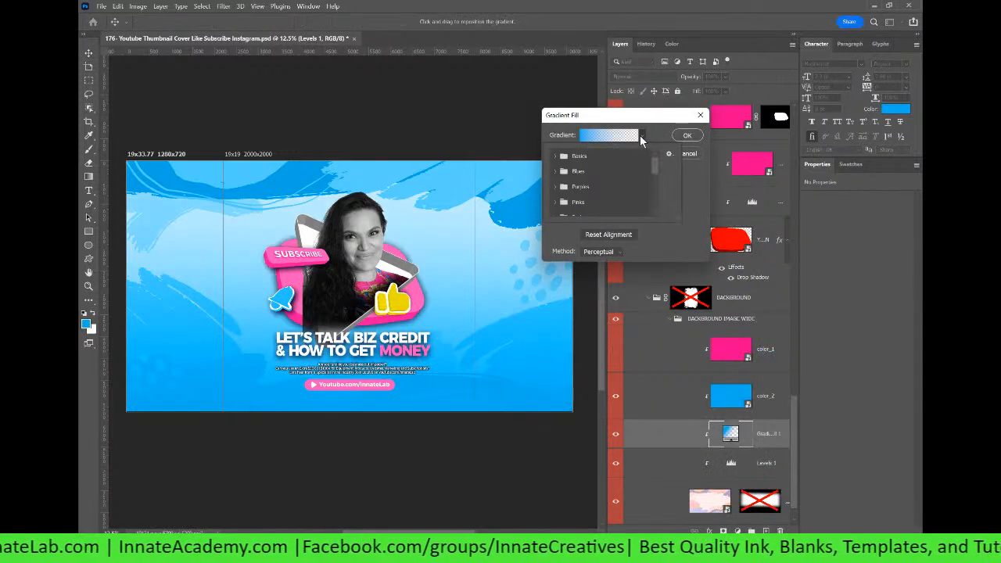
scroll(658, 191, down, 3)
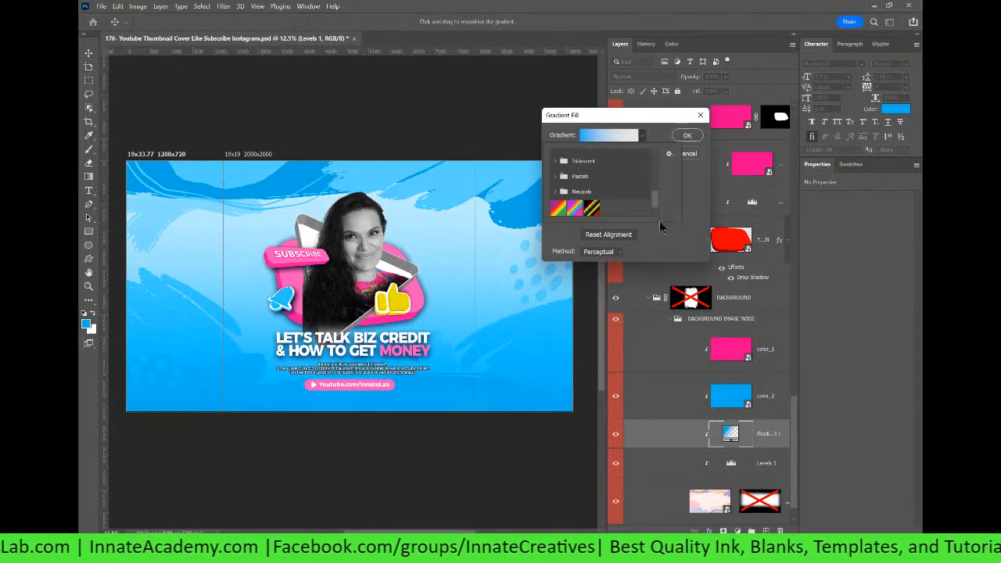
click(573, 210)
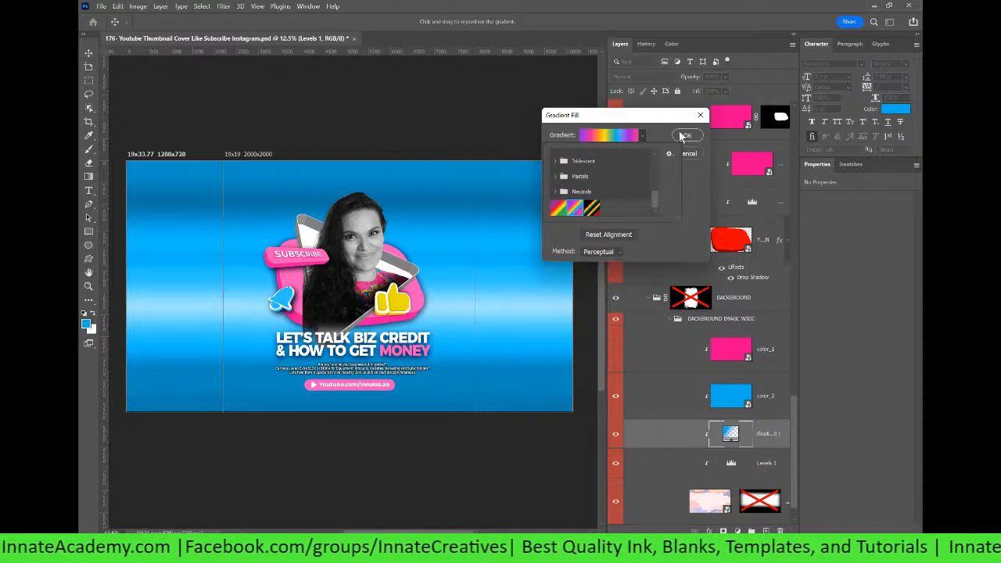
click(688, 154)
click(689, 154)
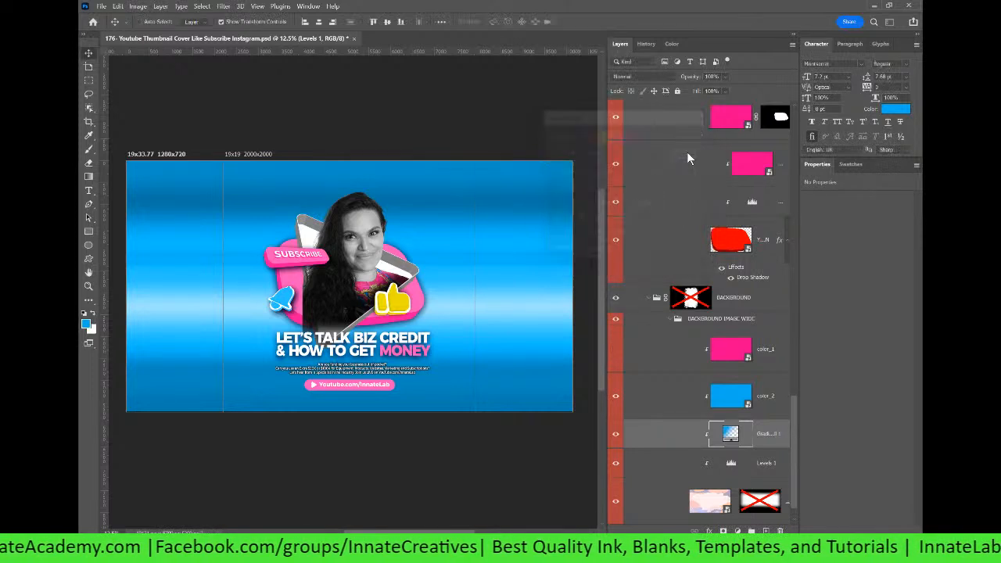
Step: Hide the background's color_2 layer and add a Gradient Fill above Levels 1 using the purple, red, yellow and green preset
click(615, 396)
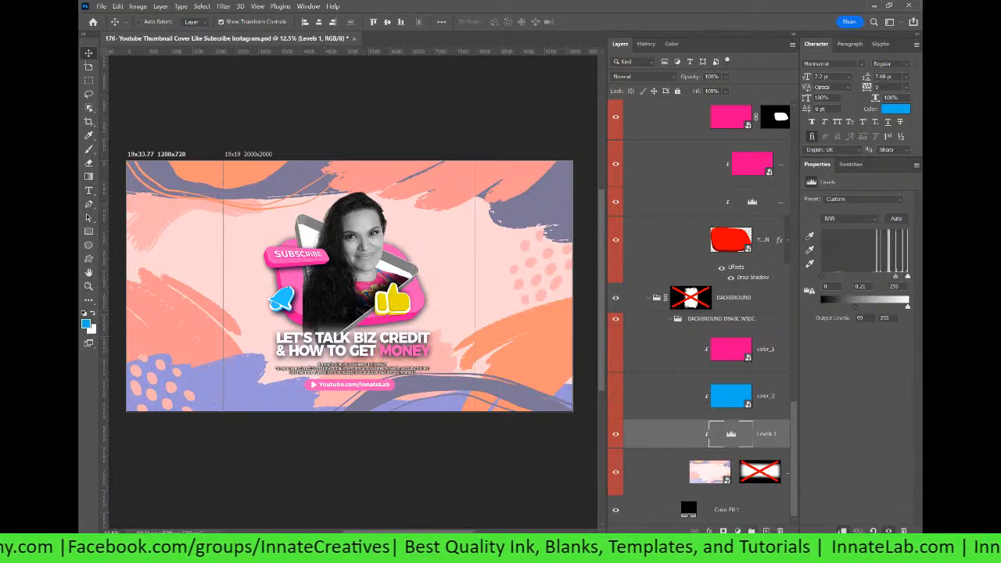
click(738, 532)
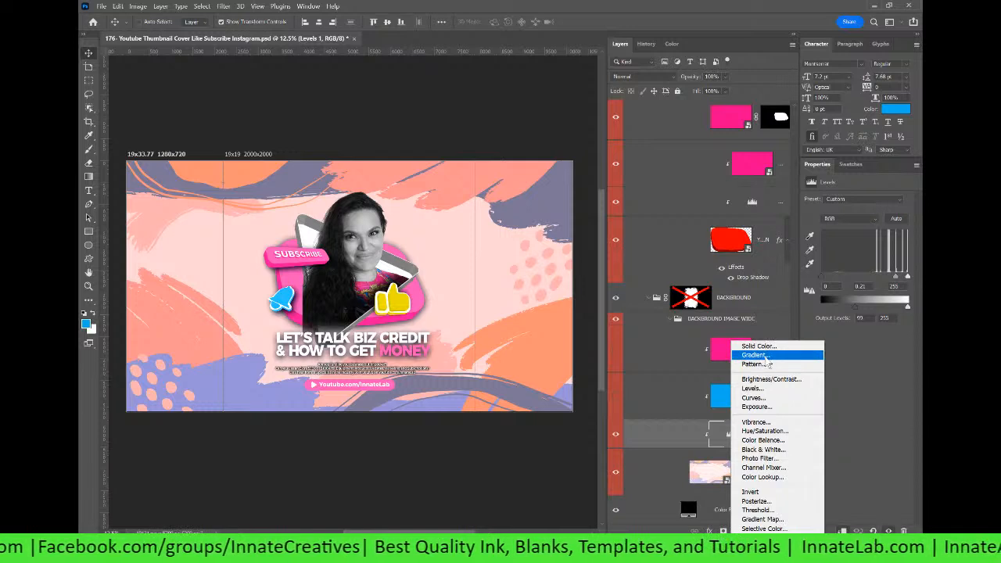
click(747, 351)
click(642, 135)
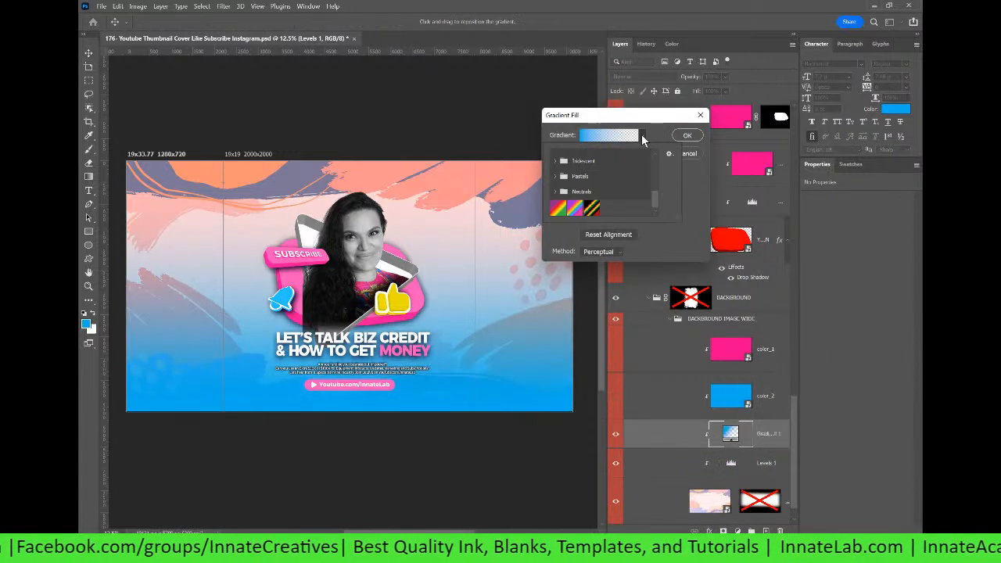
click(574, 208)
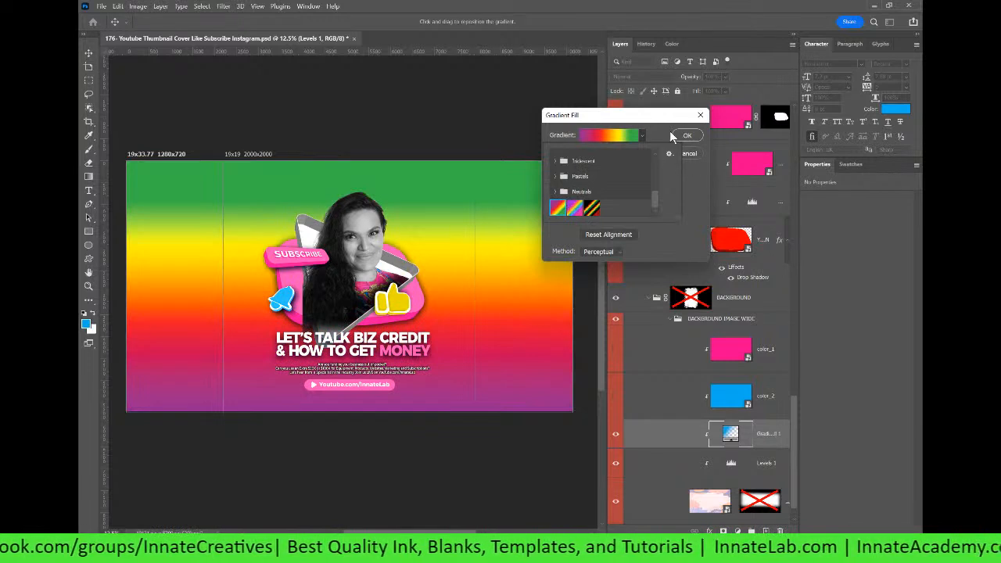
click(681, 136)
Step: Recolor the gradient fill's four stops in order to pink, yellow, blue and pink using the CMYK swatches
double_click(733, 435)
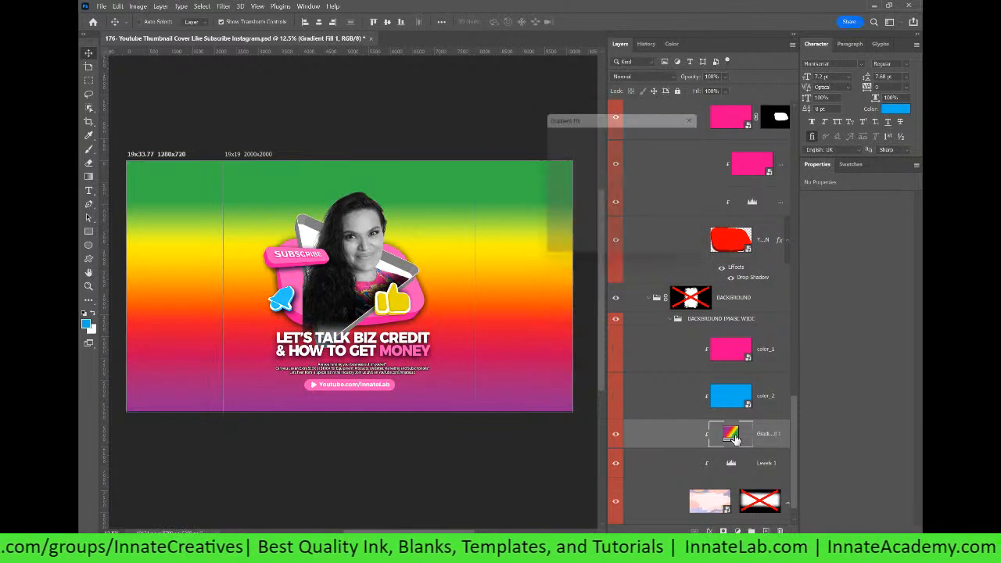
click(624, 137)
click(624, 137)
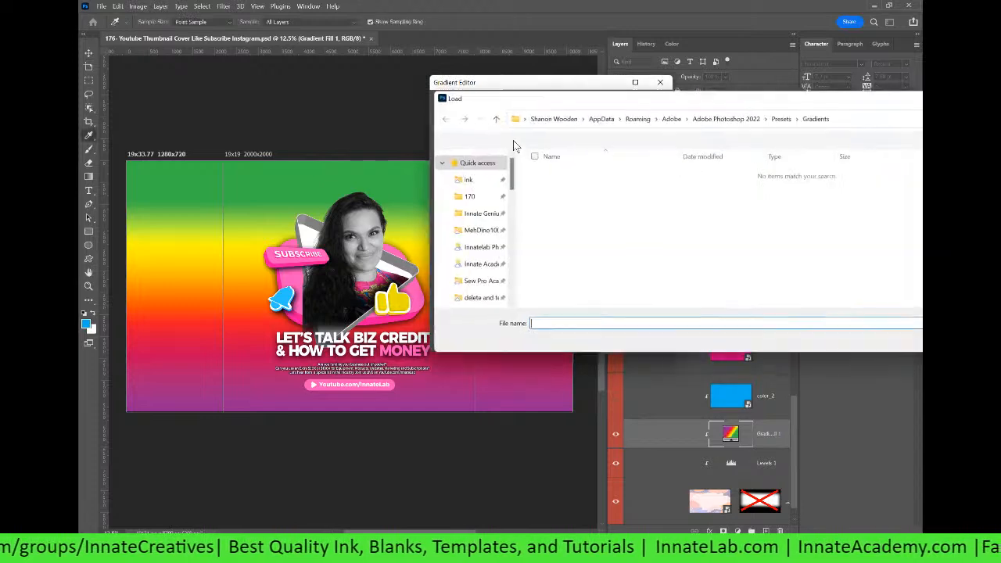
click(887, 340)
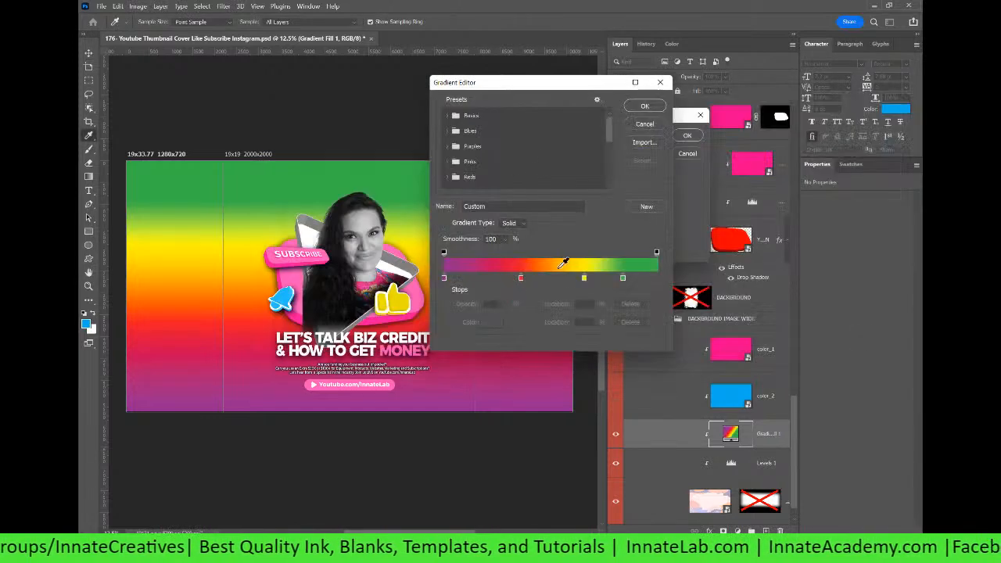
click(444, 278)
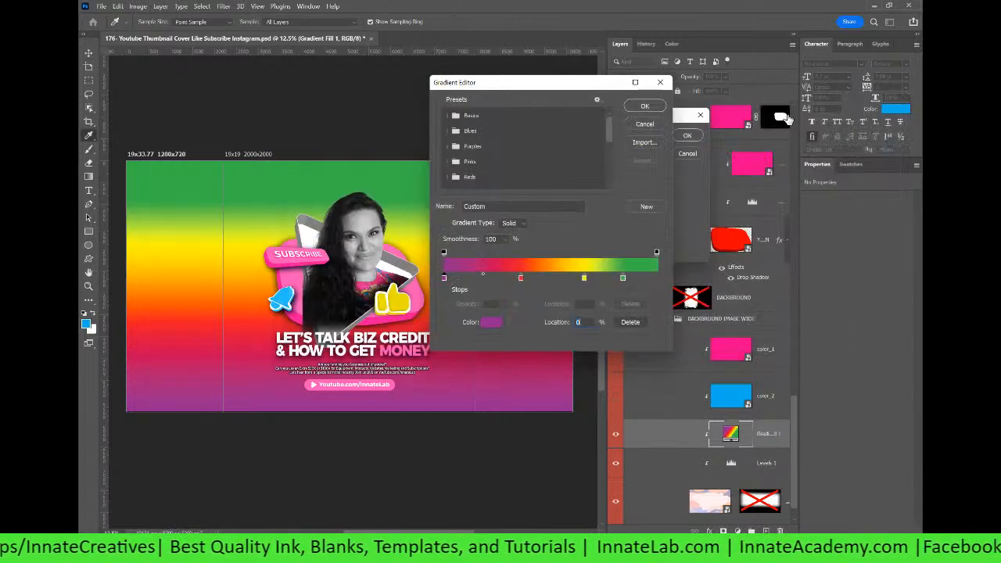
click(852, 166)
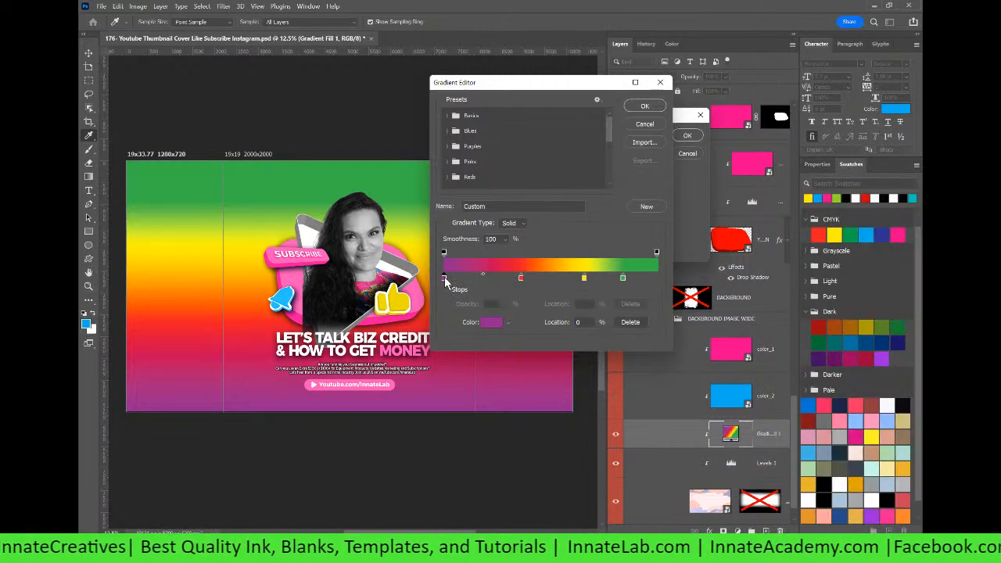
click(834, 234)
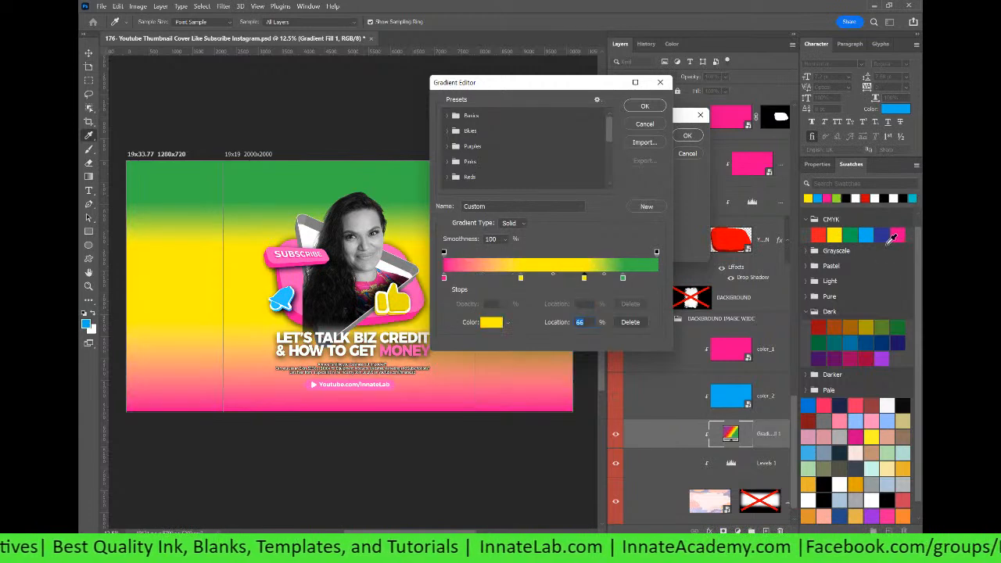
click(867, 236)
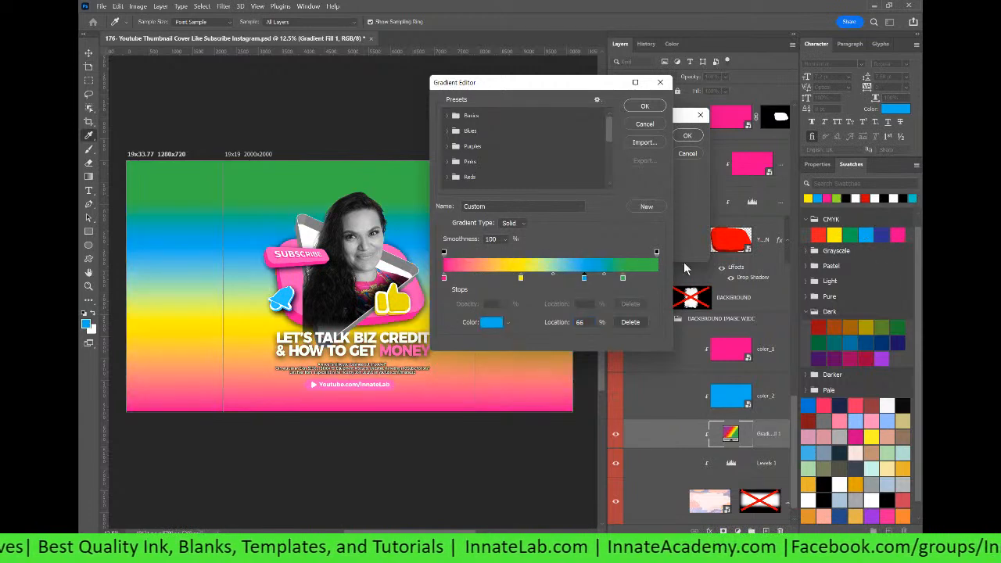
click(623, 278)
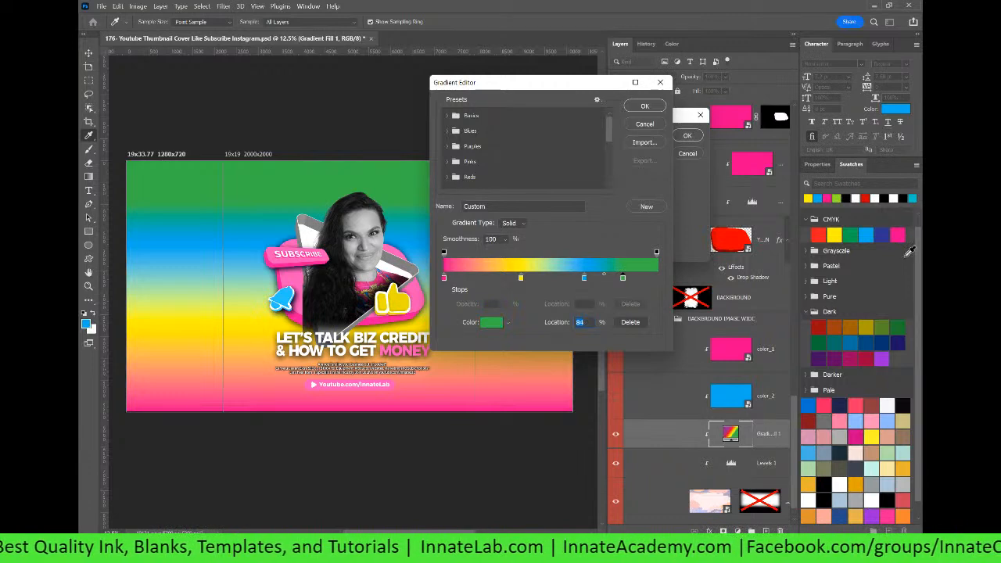
click(899, 236)
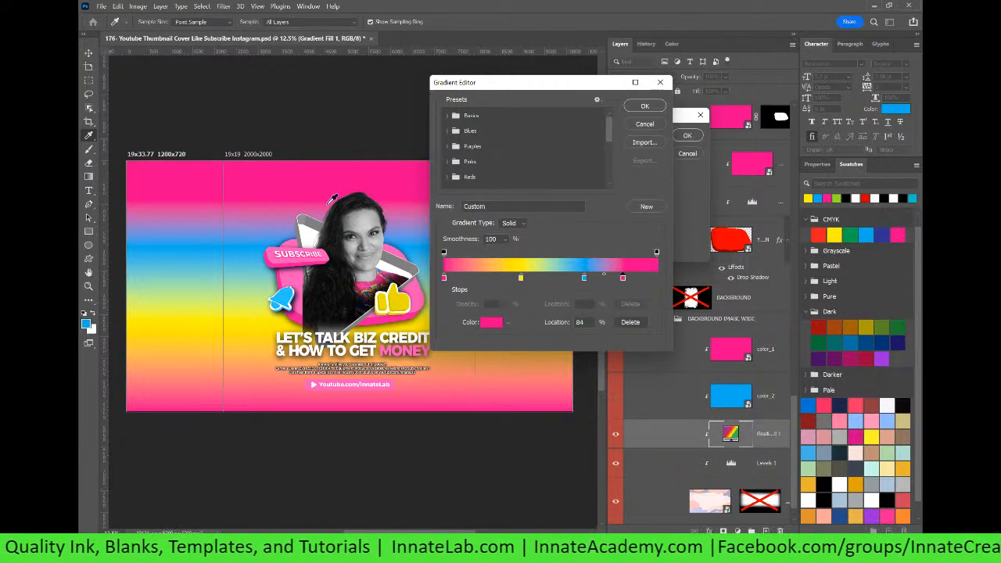
click(642, 108)
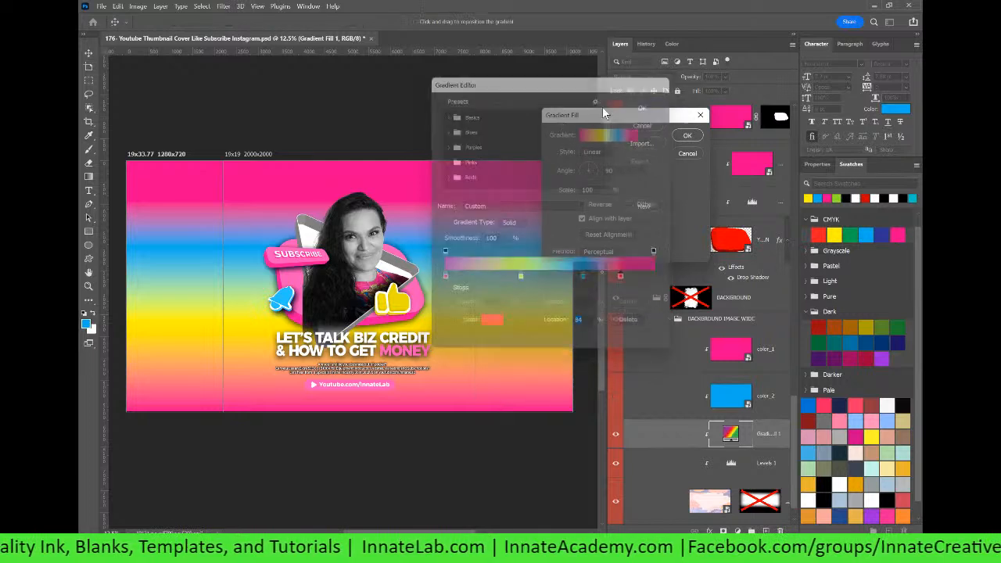
Step: Set the gradient fill's style to Angle and its layer's blend mode to Color
click(602, 151)
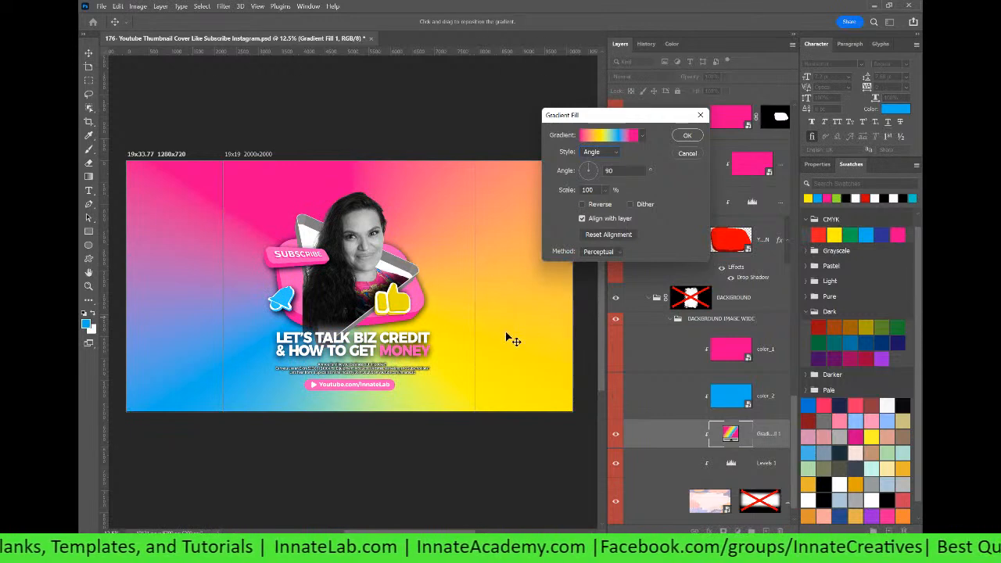
click(688, 136)
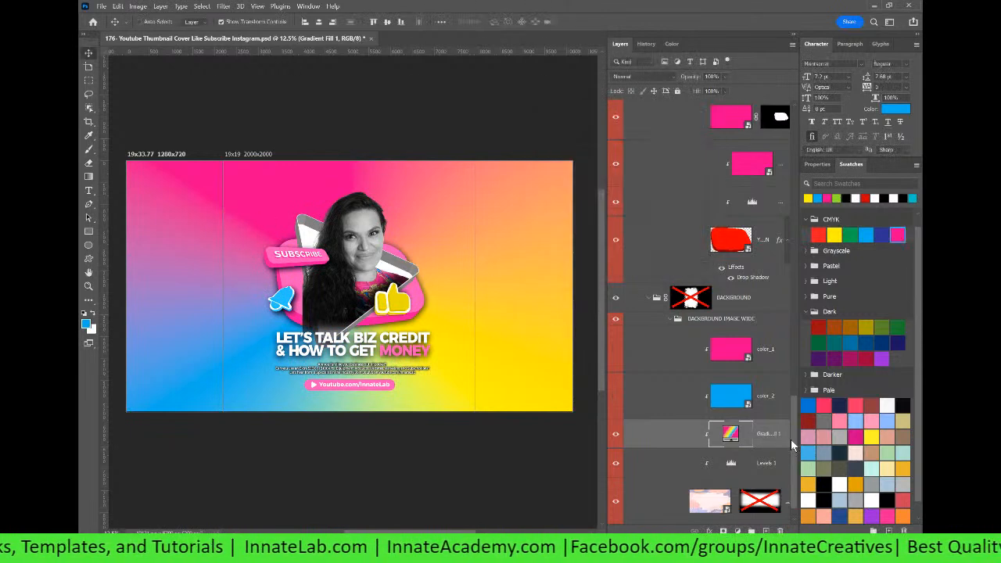
click(618, 77)
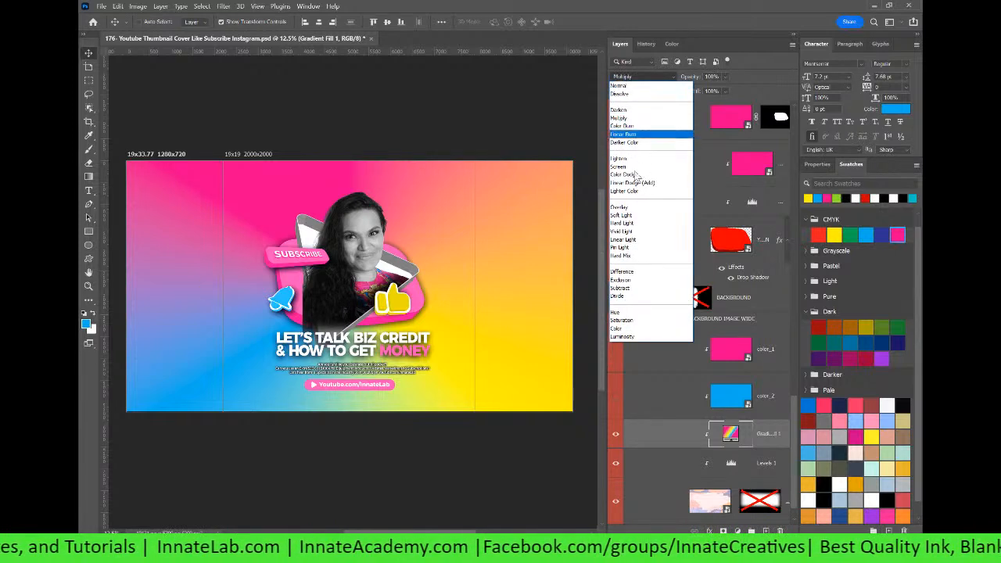
click(664, 331)
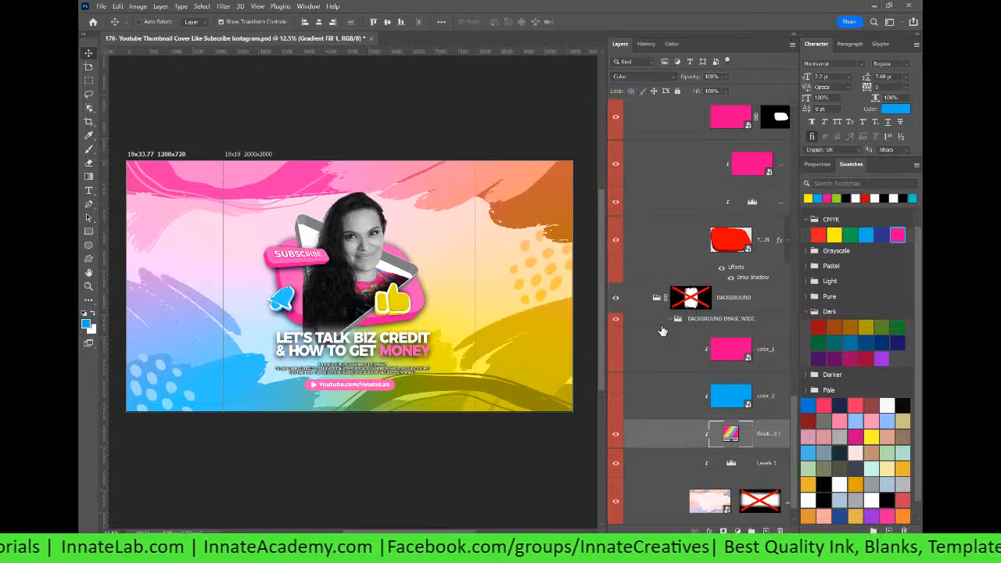
Step: Adjust the background's Levels 1 layer to a midtone of 0.37 and an output black level of 0
click(731, 467)
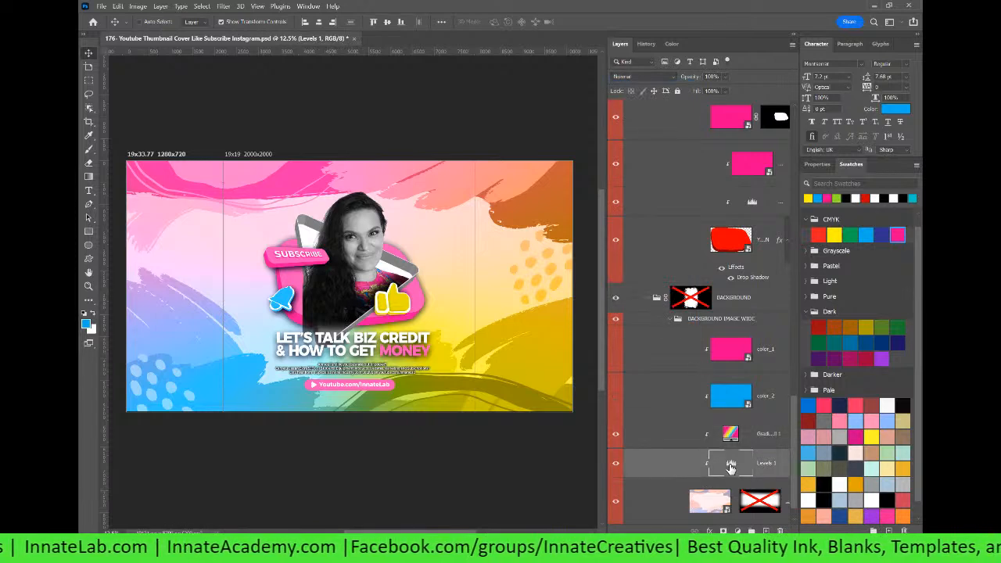
click(813, 163)
drag(895, 283, 818, 311)
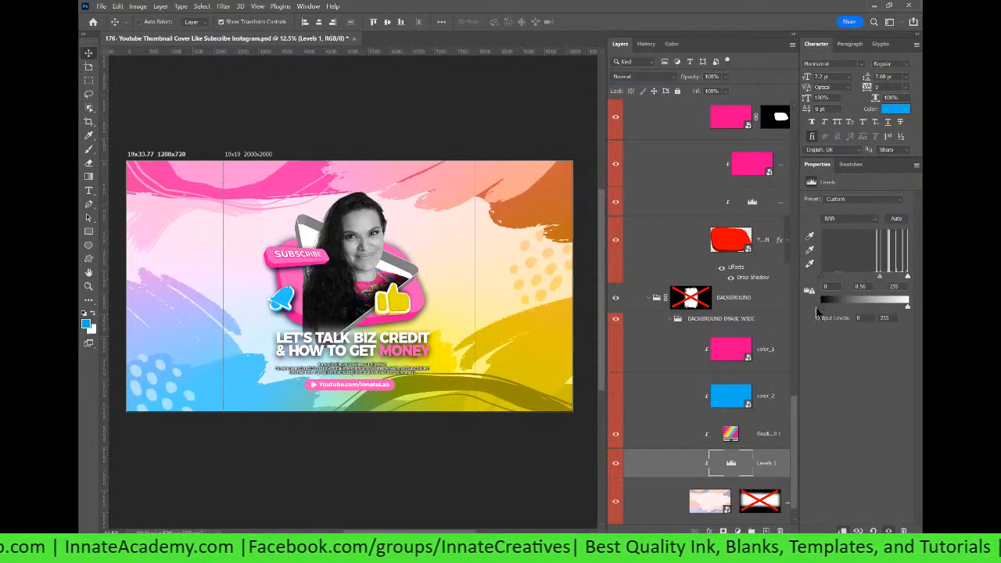
mouse_move(880, 278)
mouse_down()
mouse_move(865, 280)
mouse_move(892, 287)
mouse_up()
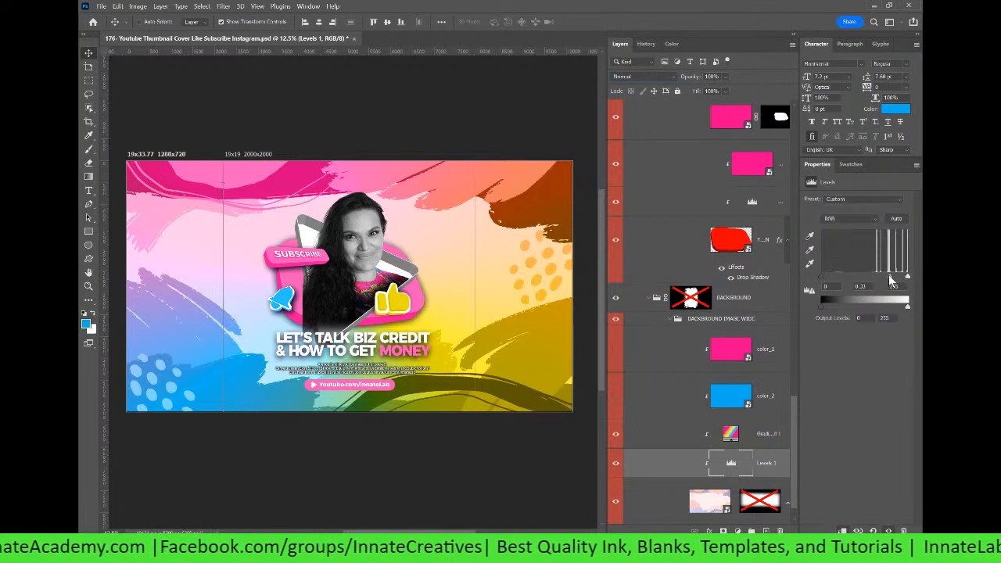
mouse_move(890, 277)
mouse_down()
mouse_move(881, 280)
mouse_move(890, 281)
mouse_up()
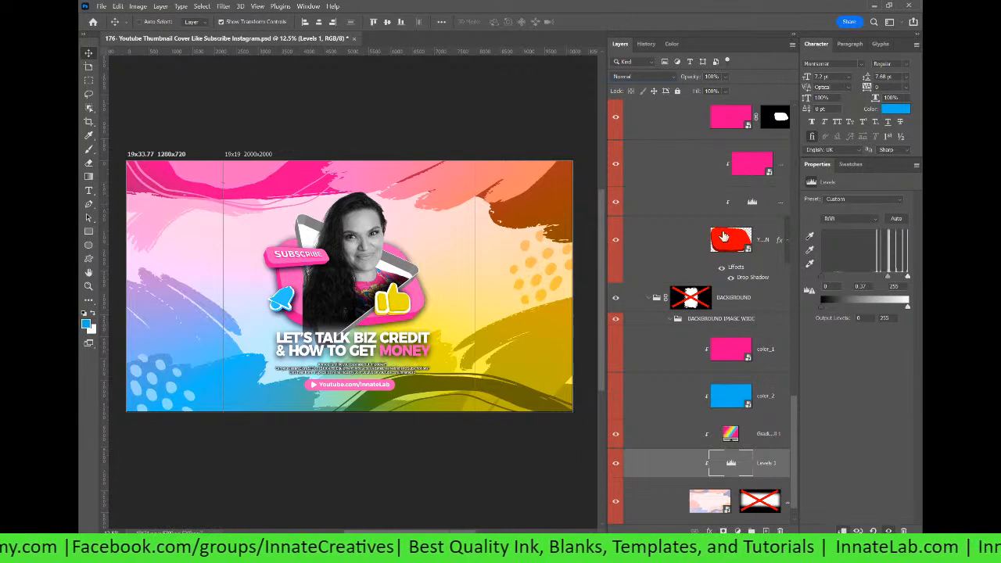
Step: Enable the BACKGROUND IMAGE layer mask to preview the faded edges, and disable it again
click(762, 276)
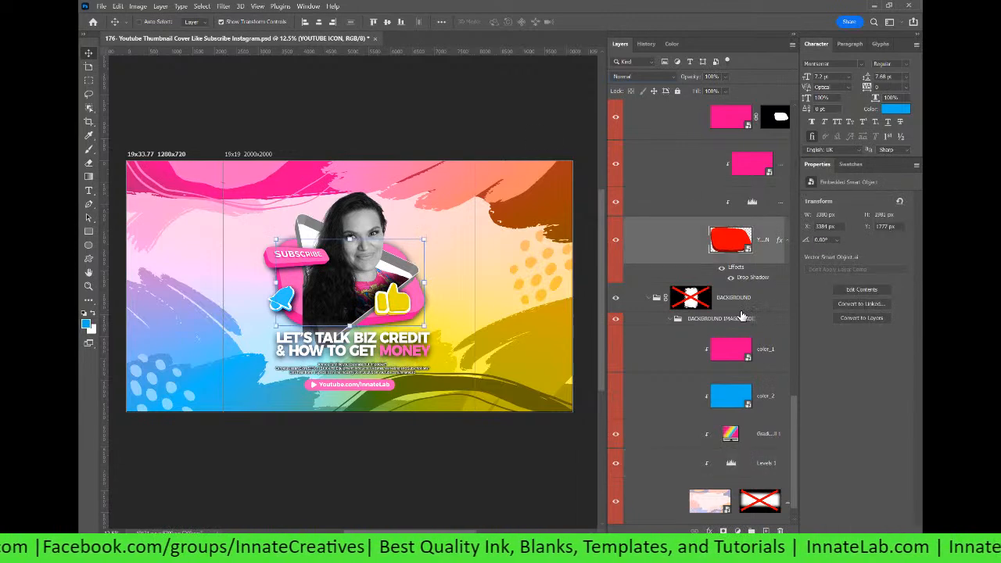
scroll(782, 401, down, 1)
click(761, 476)
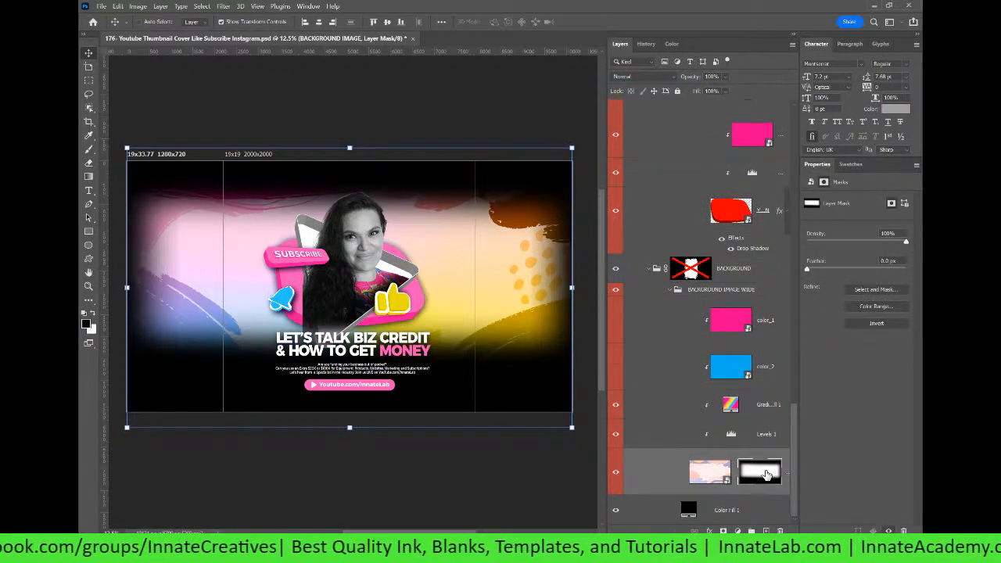
right_click(760, 471)
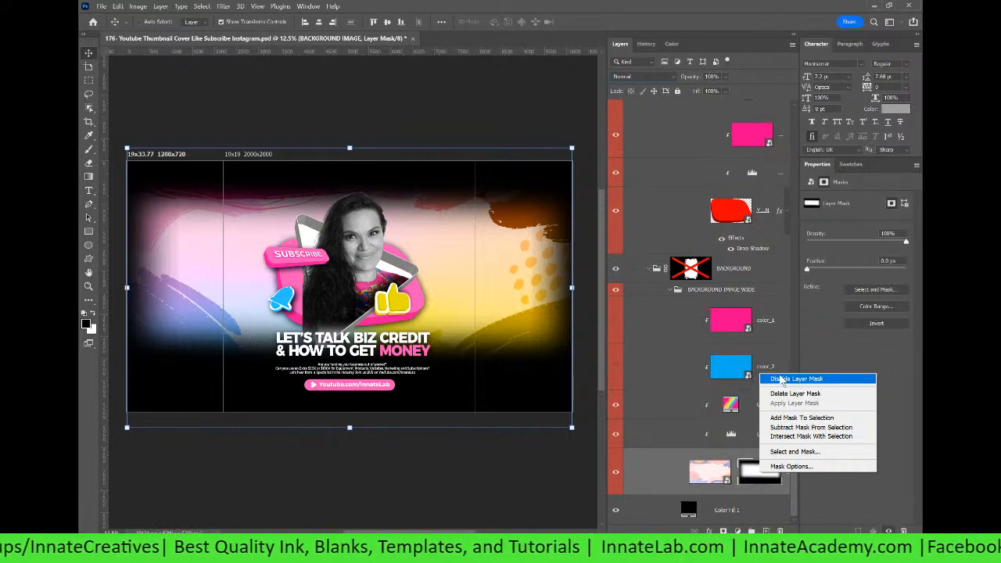
click(773, 380)
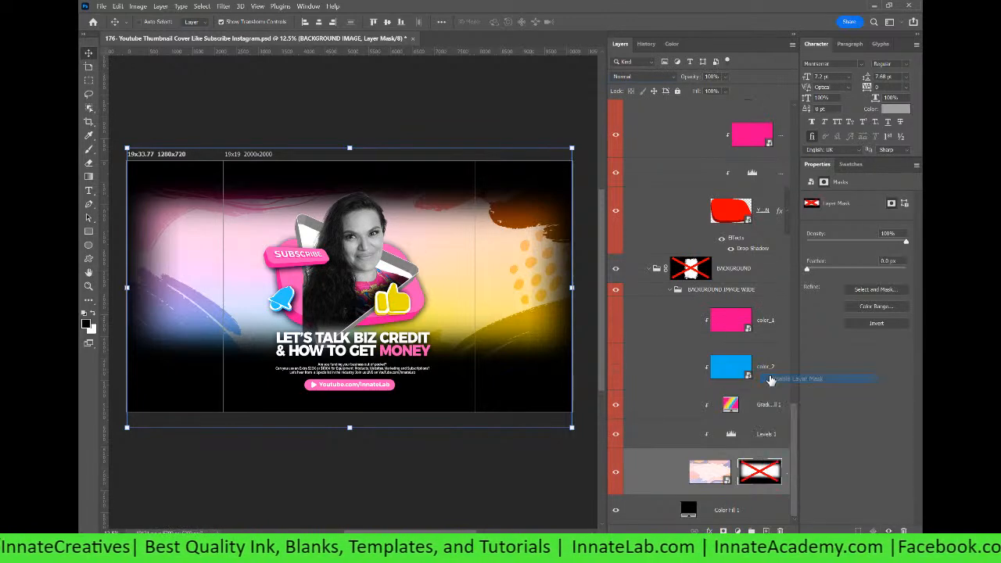
Step: Collapse the Accents, Channel Name, TEXT and PHOTO groups inside the Foreground group
scroll(779, 288, up, 5)
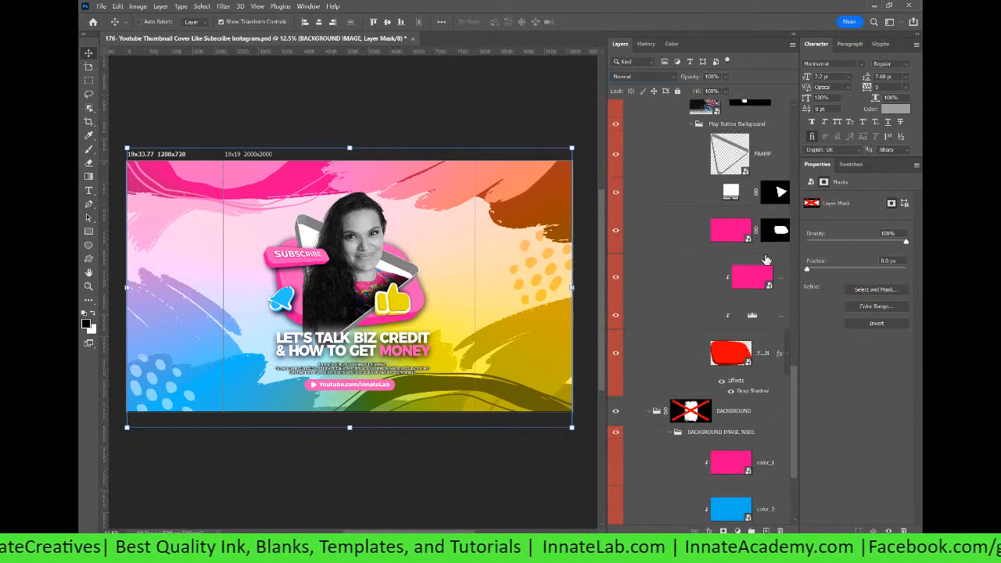
drag(795, 390, 808, 144)
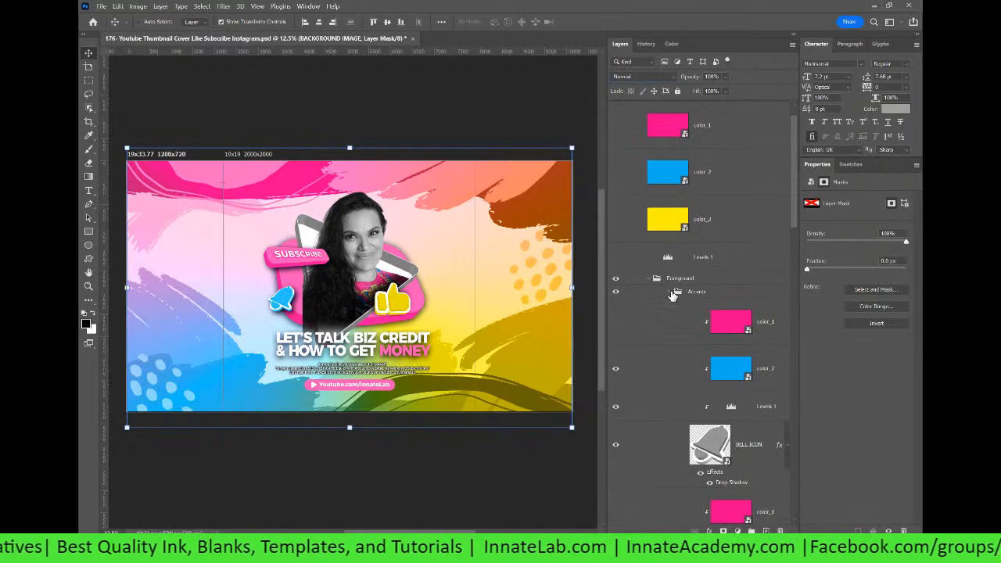
click(678, 291)
click(676, 332)
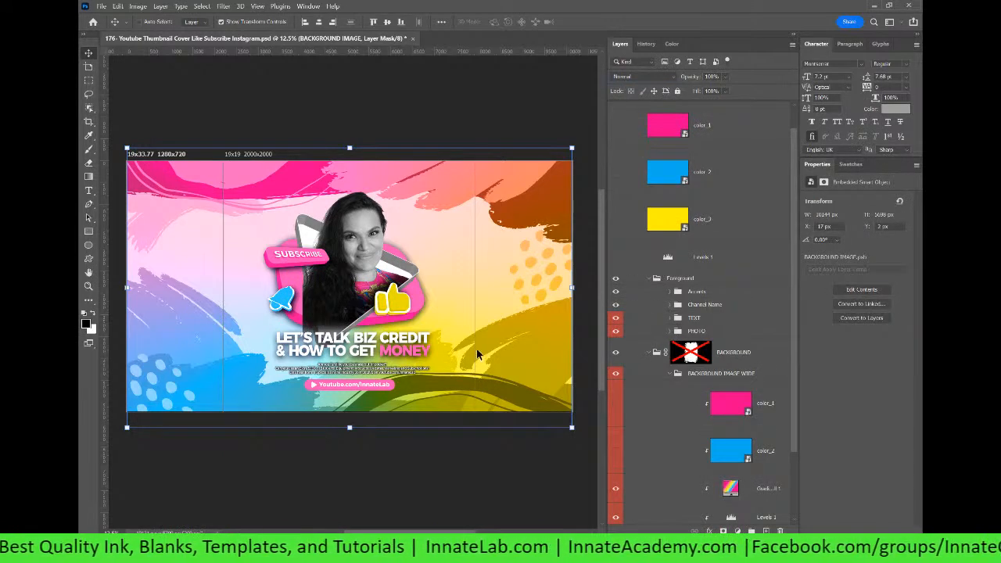
Step: Select the headline text layer "Let's Talk Biz Credit & How to Get Money" from the artwork on the canvas
click(688, 282)
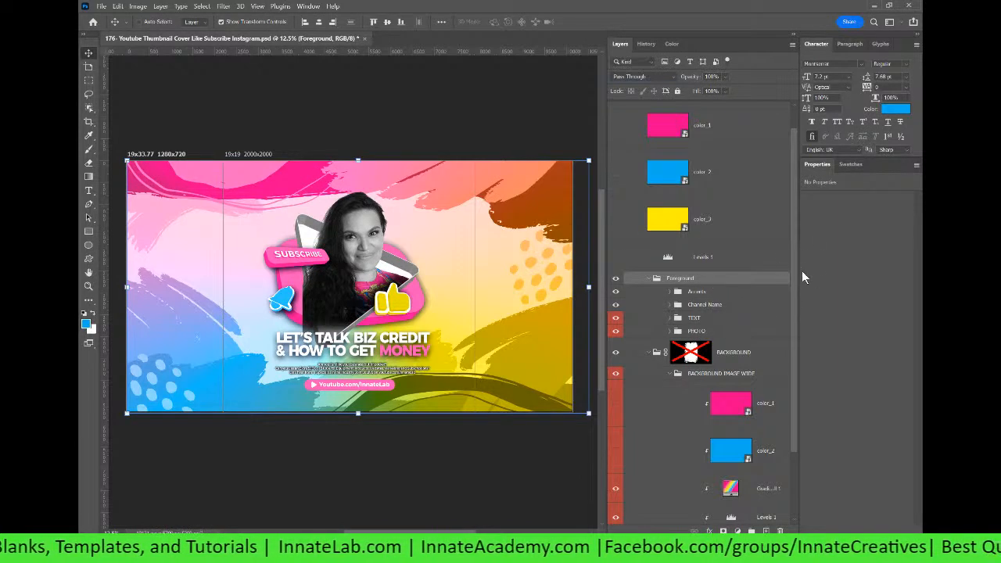
scroll(792, 276, up, 2)
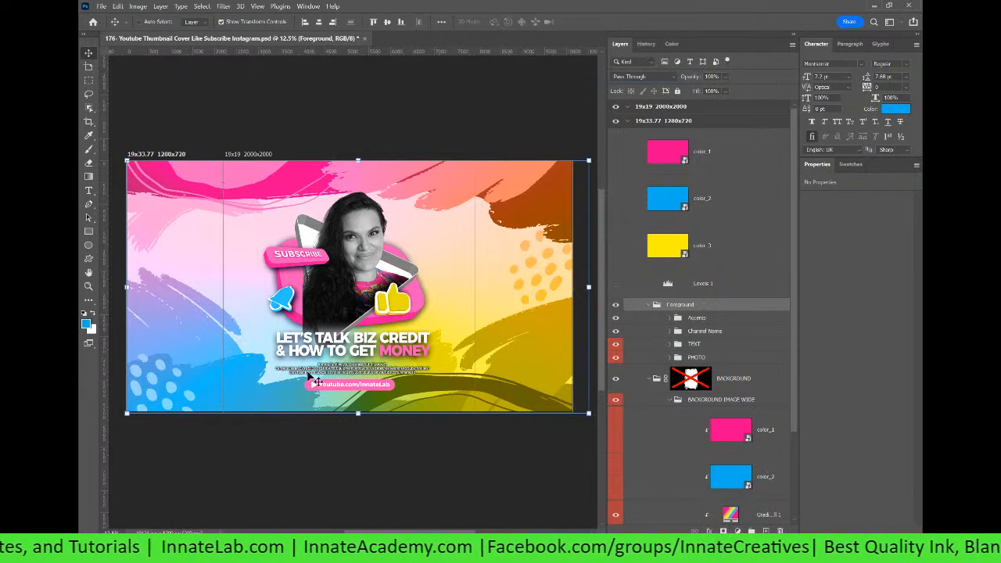
click(88, 193)
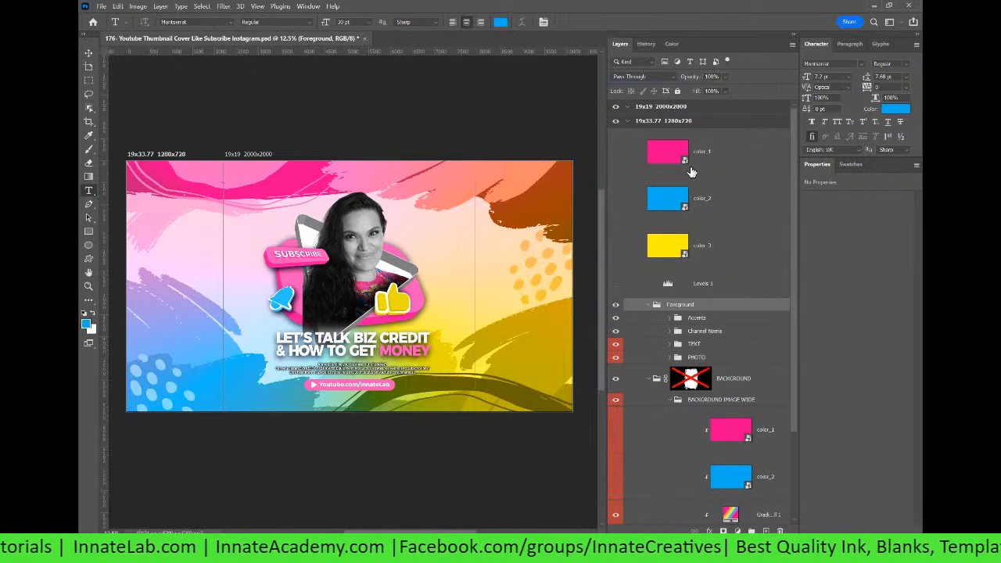
click(89, 53)
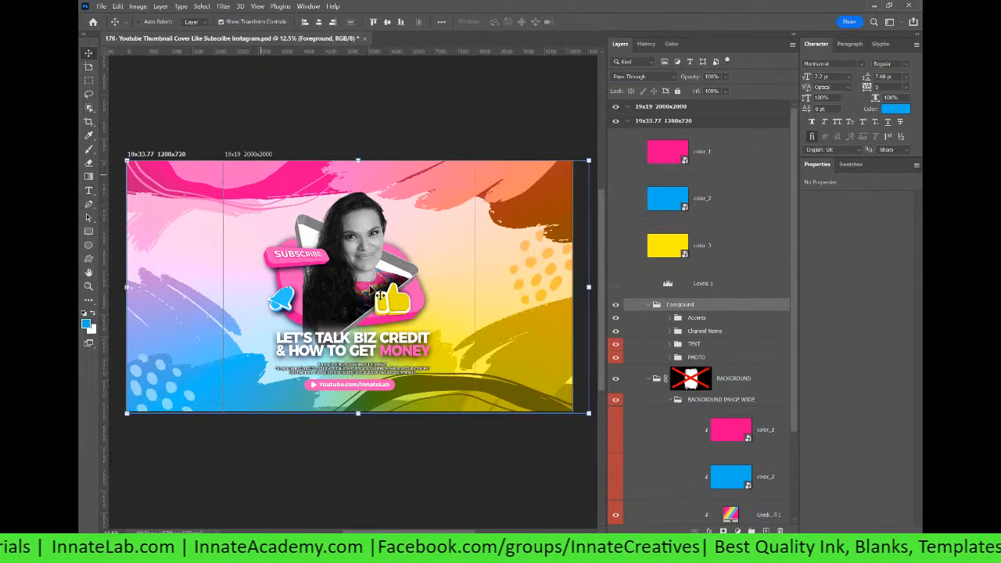
right_click(346, 341)
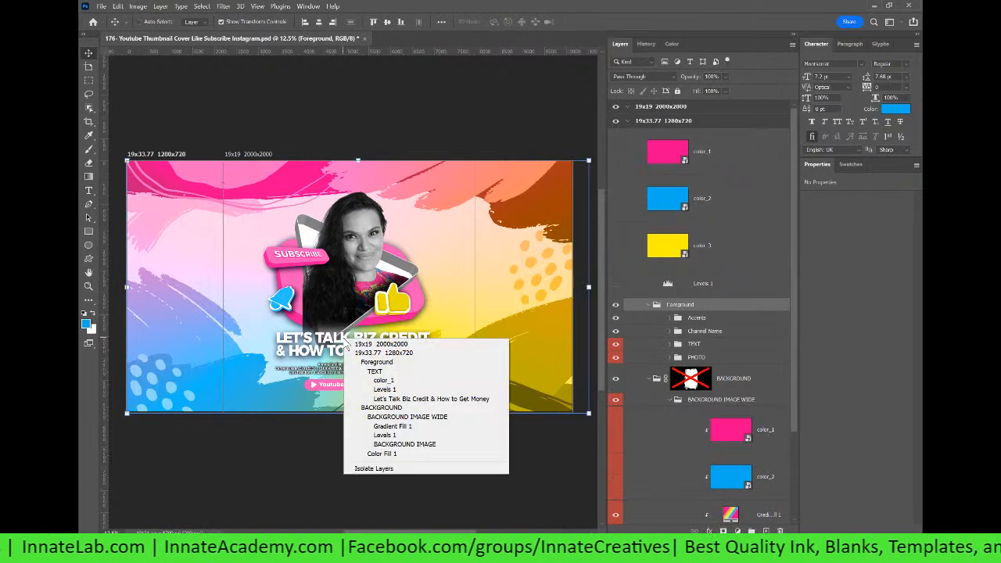
click(391, 399)
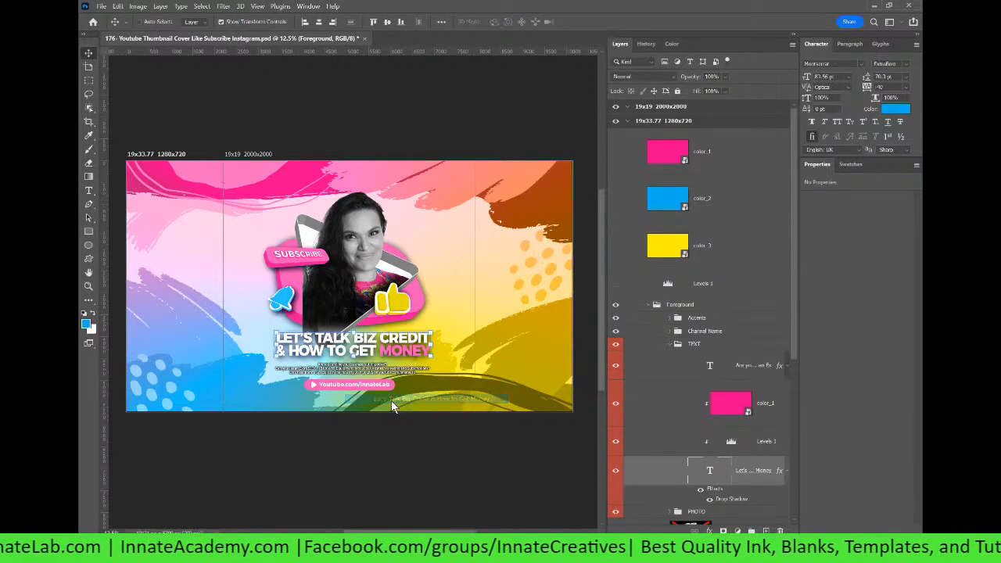
Step: Replace the word "MONEY" in the headline text layer with "SUBLIMATION"
double_click(709, 473)
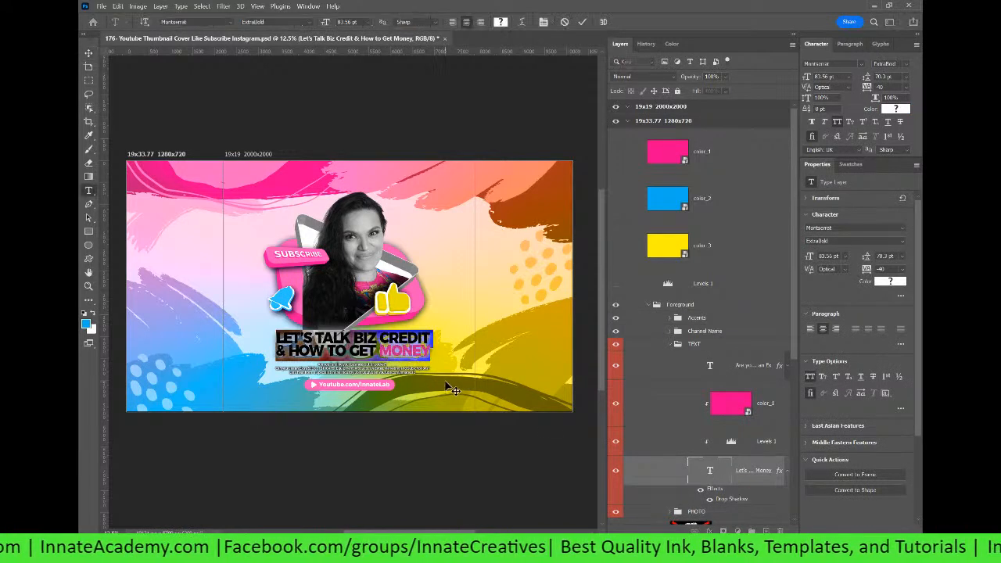
click(381, 350)
drag(381, 350, 429, 358)
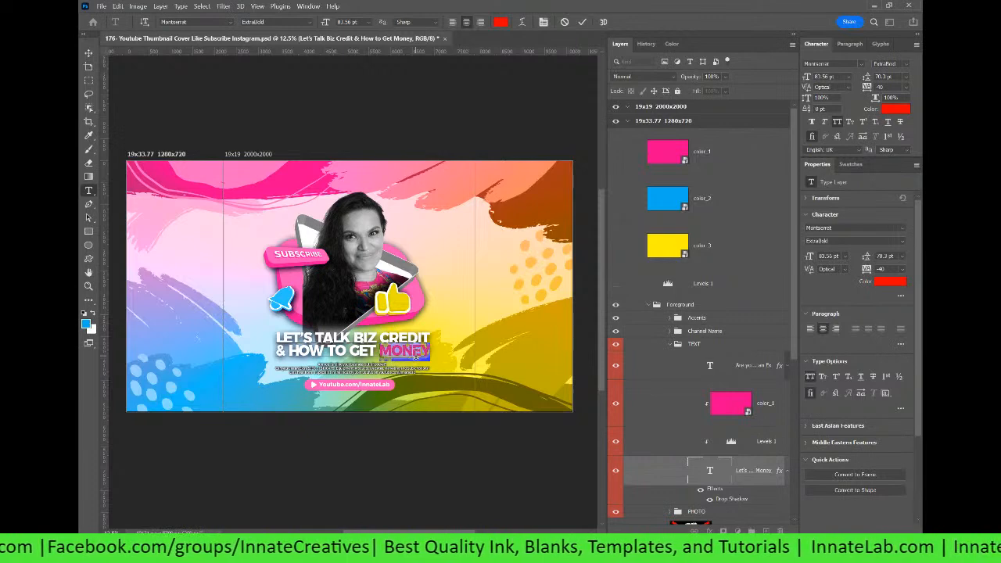
text(S)
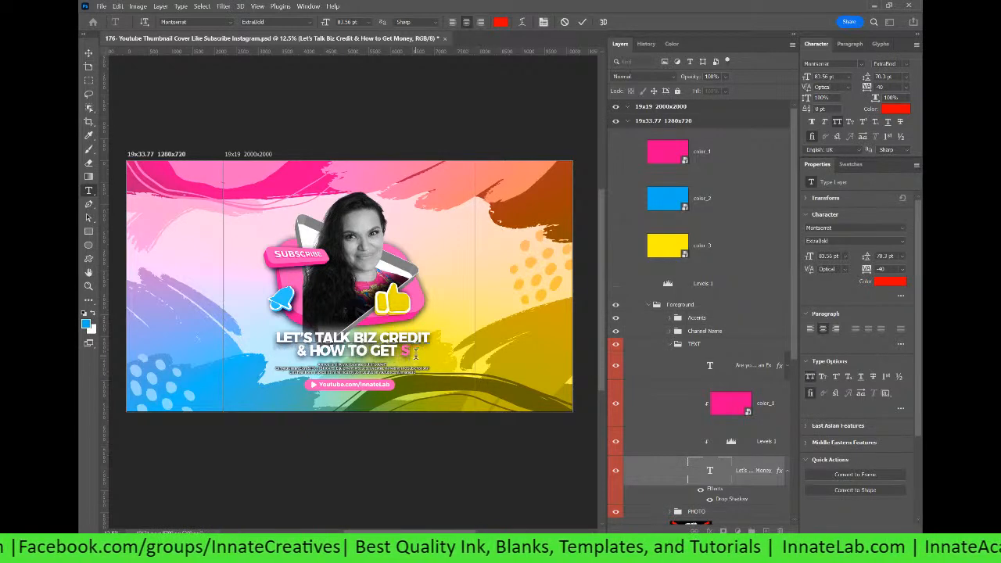
text(UBLIMATION)
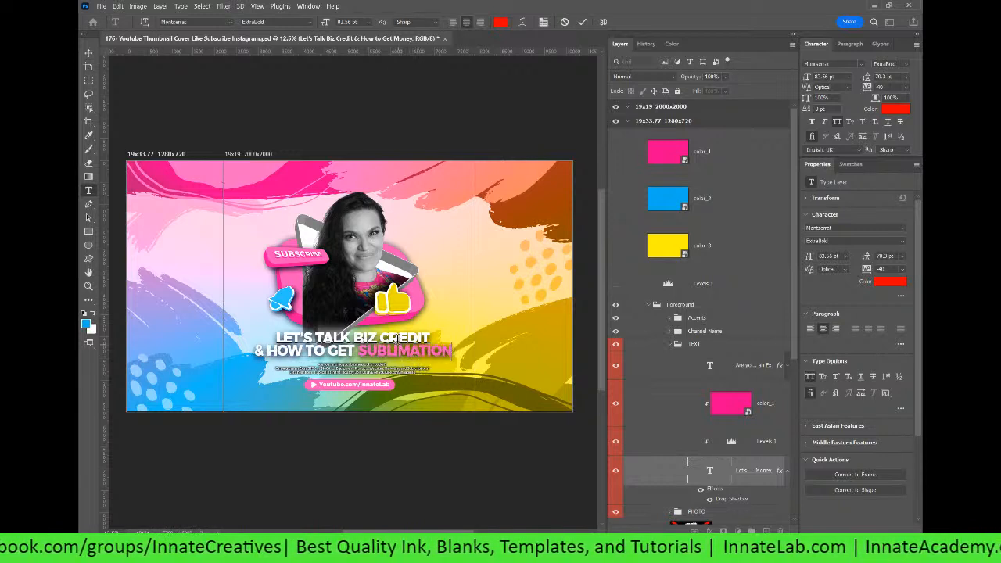
Step: Replace "BIZ CREDIT" in the headline's first line with "GRAPHICS"
drag(358, 338, 432, 335)
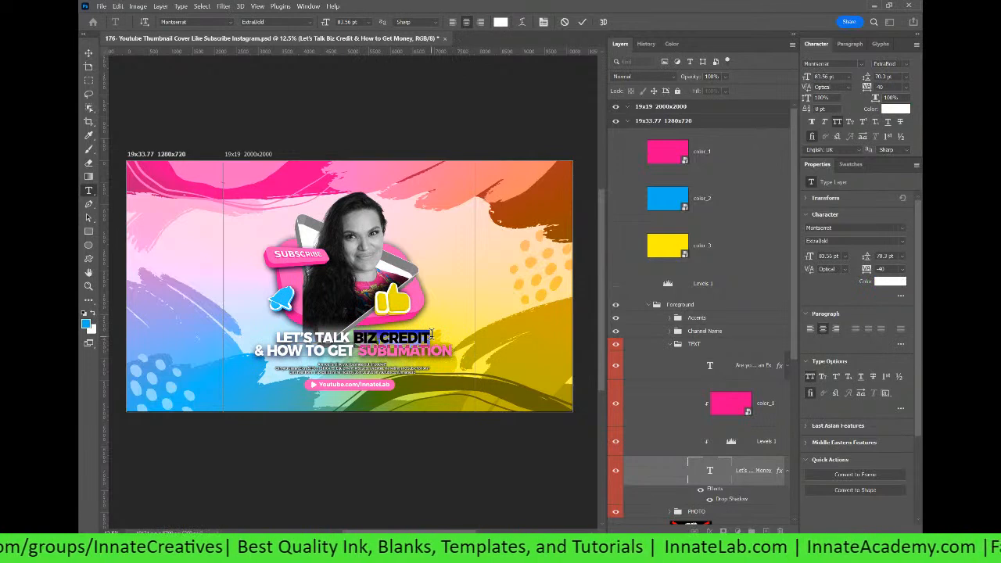
text(GRAPHI)
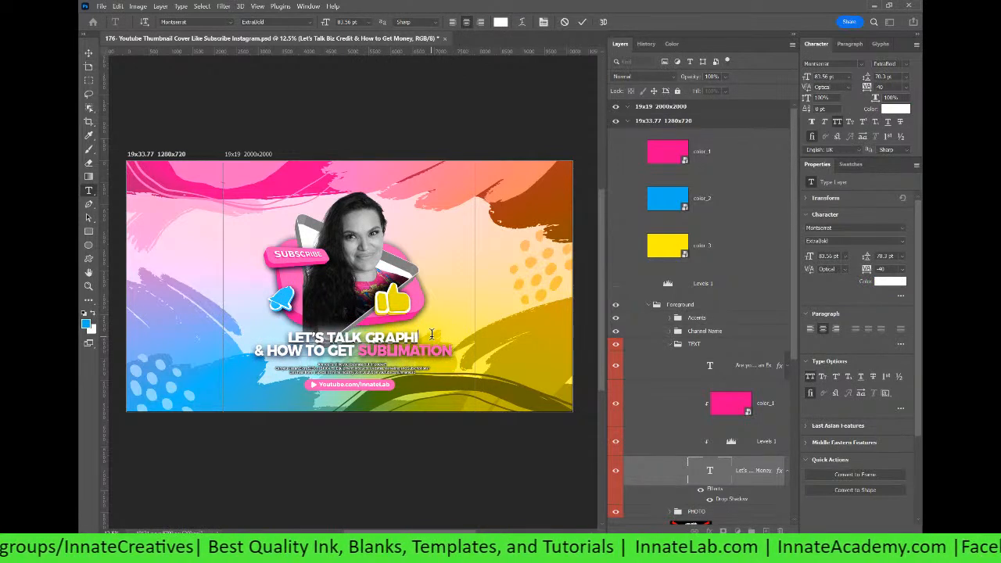
text(C)
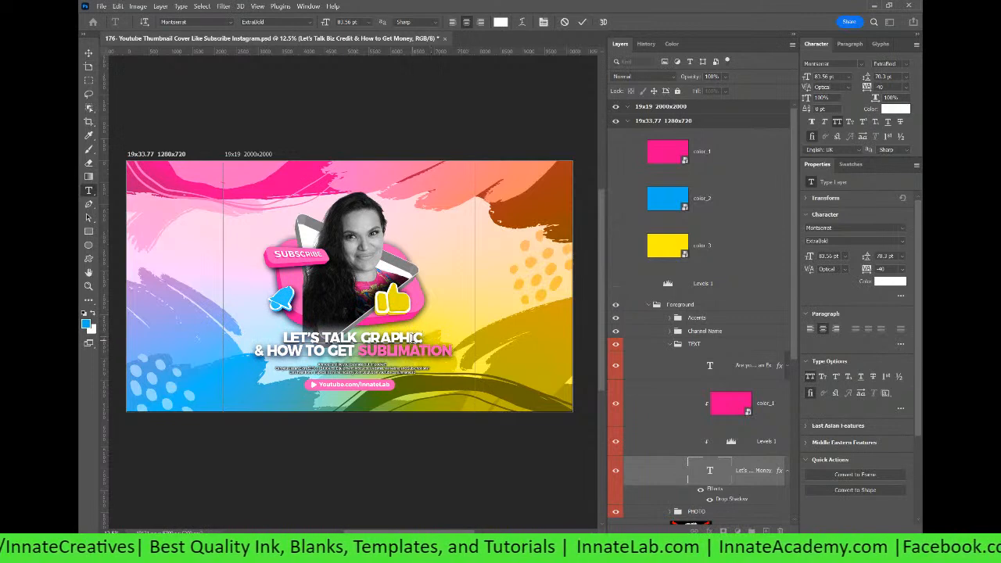
text(S)
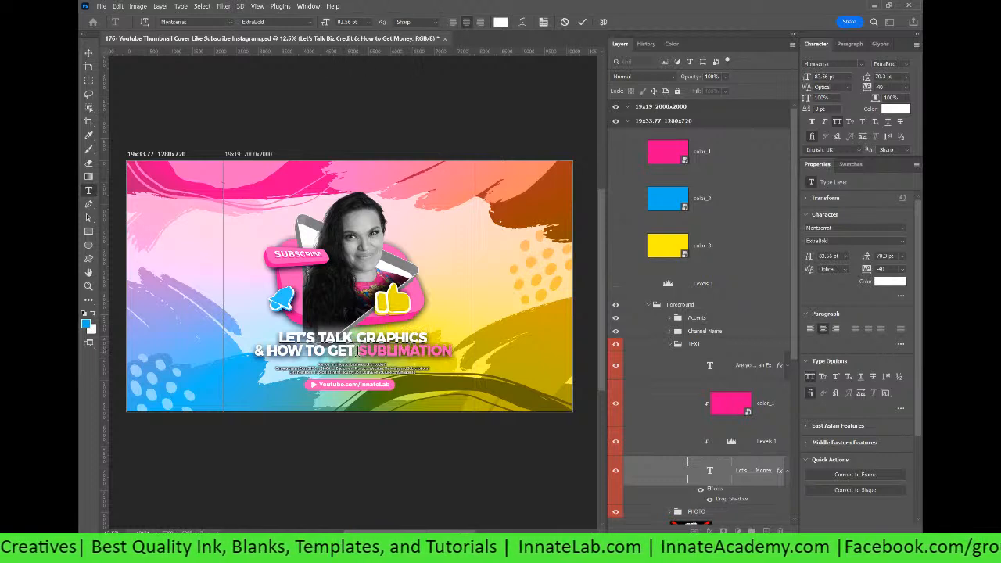
Step: Replace "HOW TO GET" in the headline's second line with "TRU COLORS"
drag(356, 351, 276, 353)
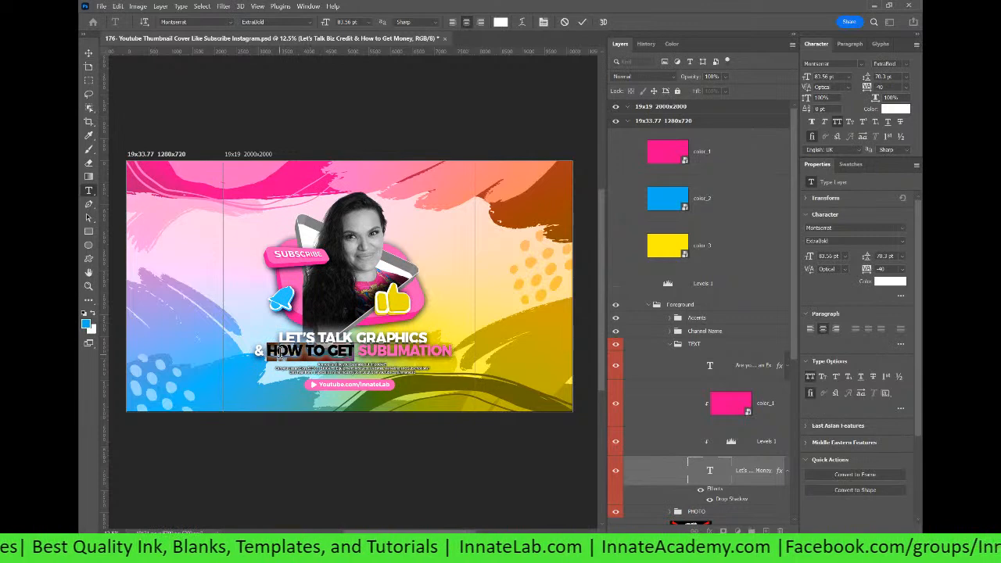
text(TRU)
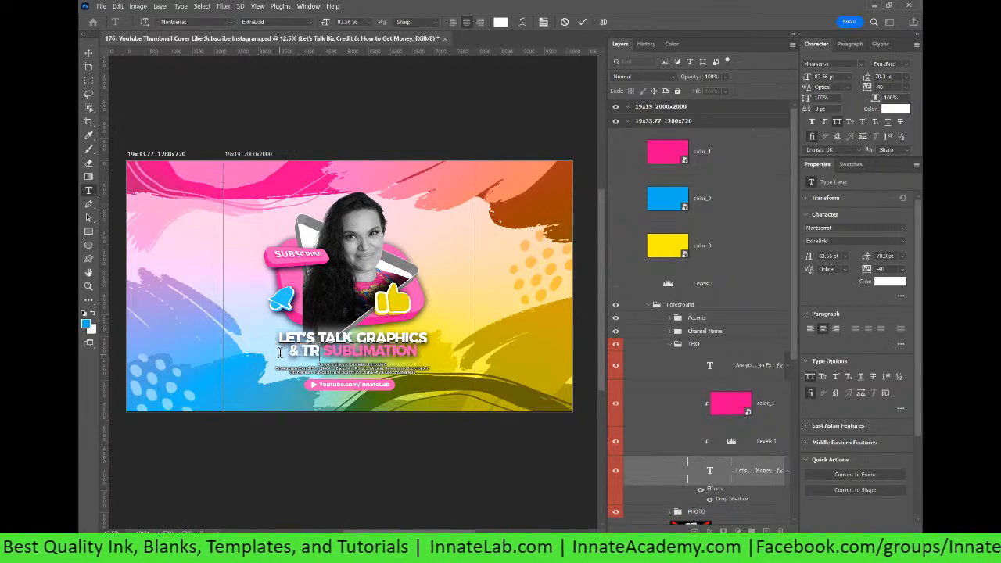
text( COLOR)
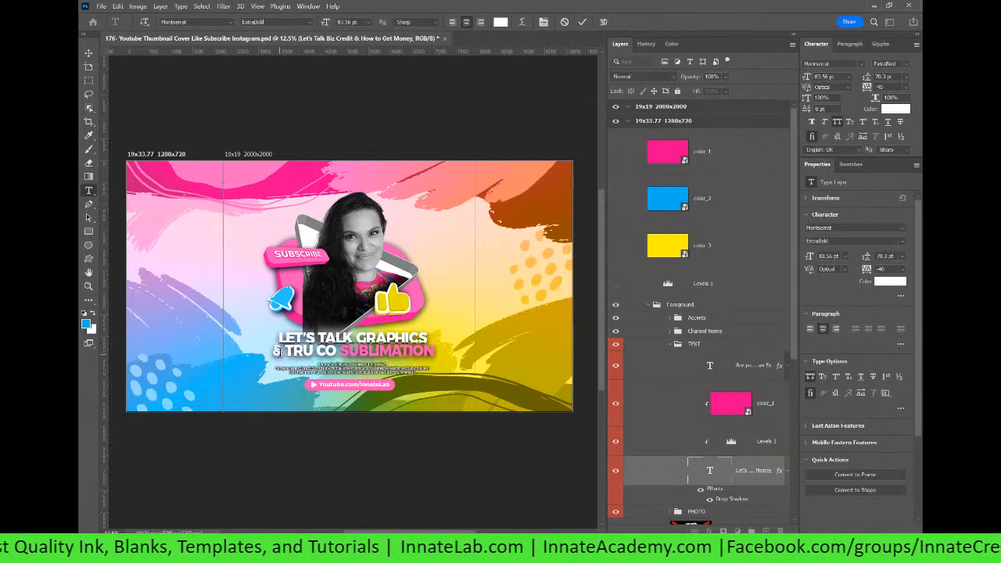
text(S)
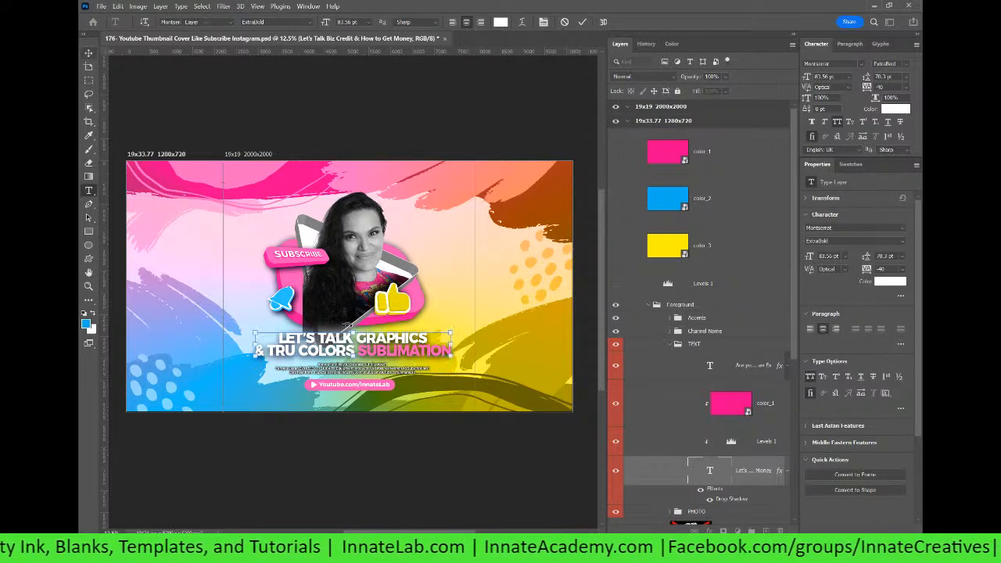
Step: Collapse the TEXT group and its parent Foreground group in the layer stack
click(721, 155)
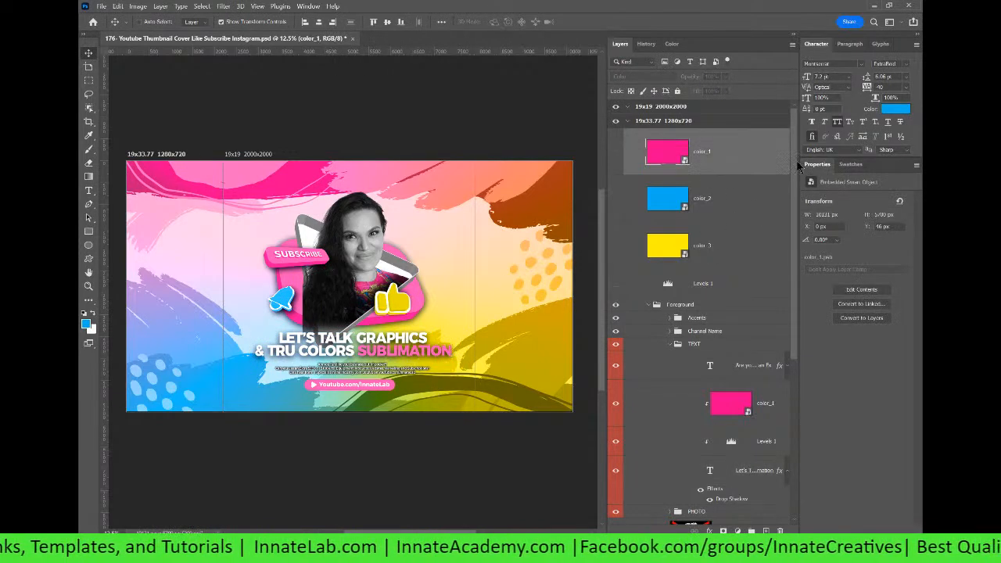
scroll(789, 252, down, 2)
scroll(790, 252, down, 3)
scroll(687, 491, up, 6)
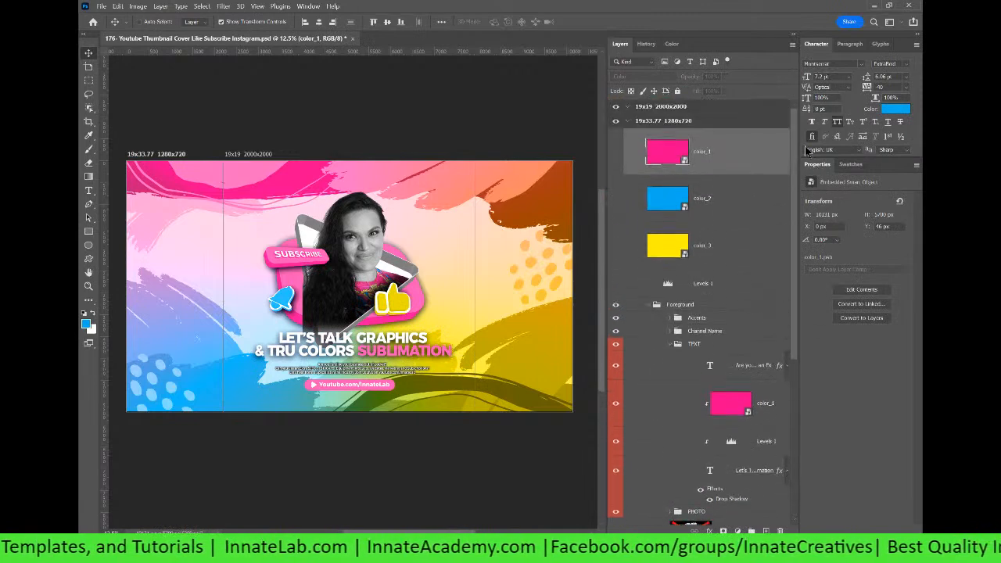
click(707, 307)
click(702, 346)
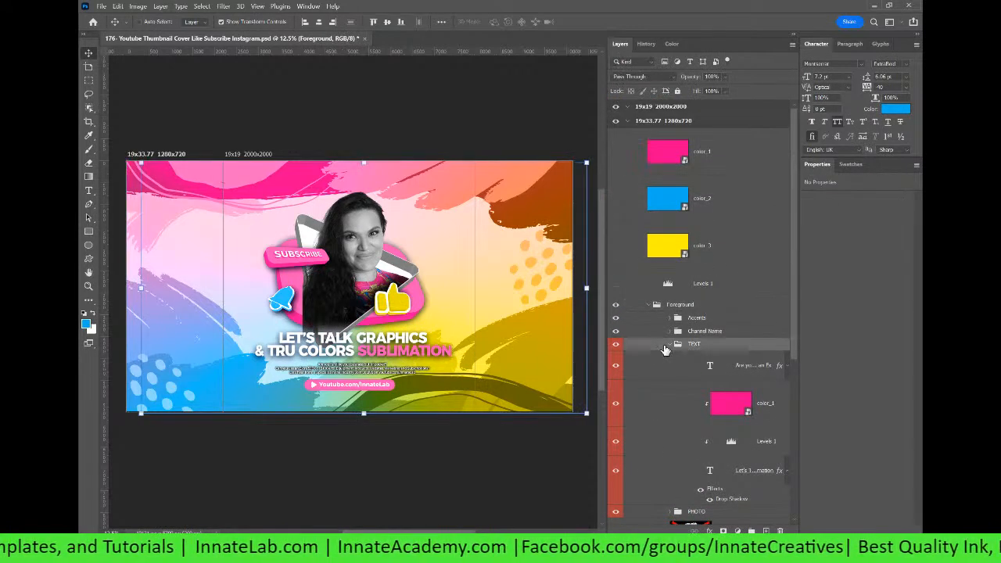
click(671, 346)
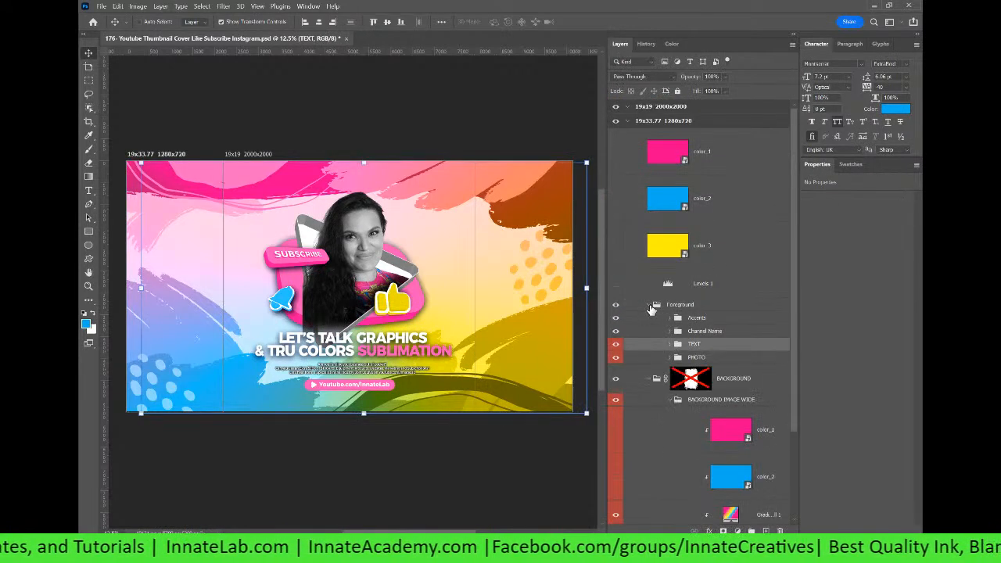
click(650, 305)
Step: Enable the BACKGROUND group's layer mask to preview the faded-edge version, and disable it again
shift+click(690, 326)
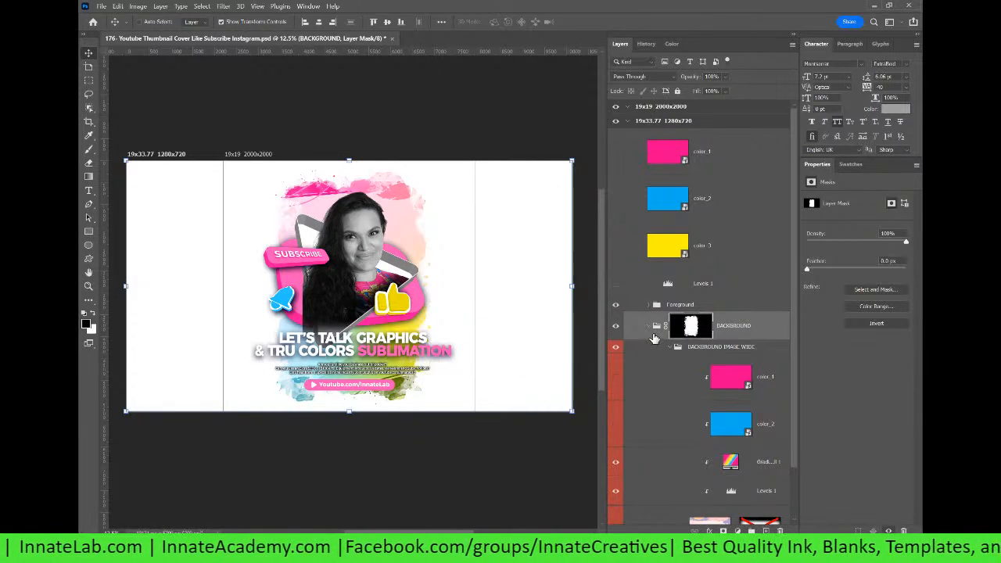
right_click(700, 327)
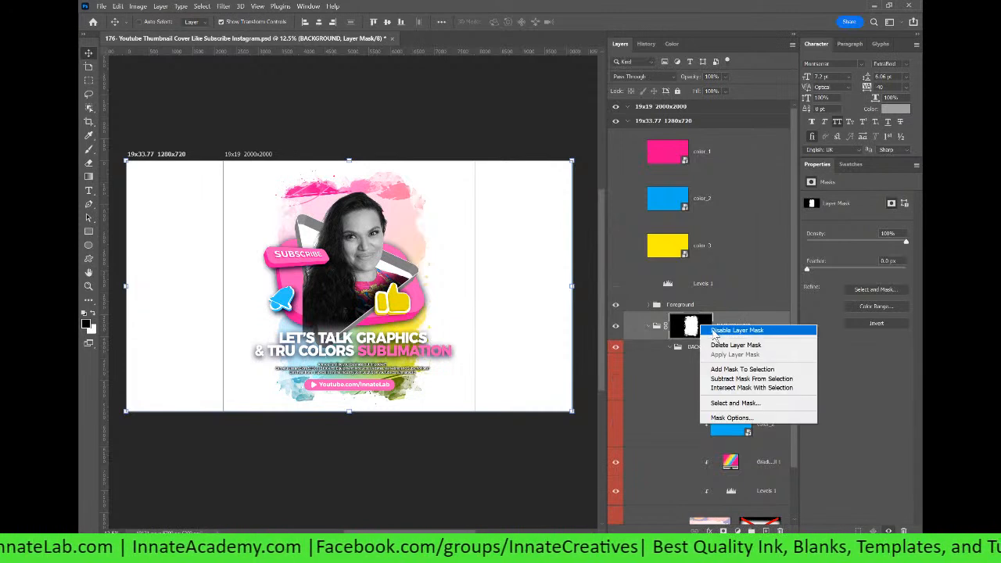
click(728, 318)
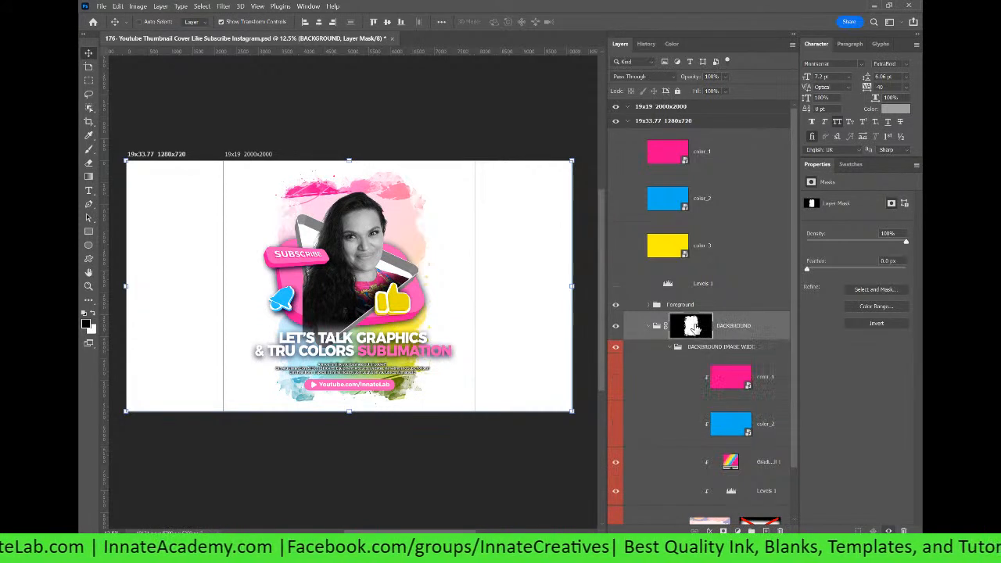
right_click(696, 327)
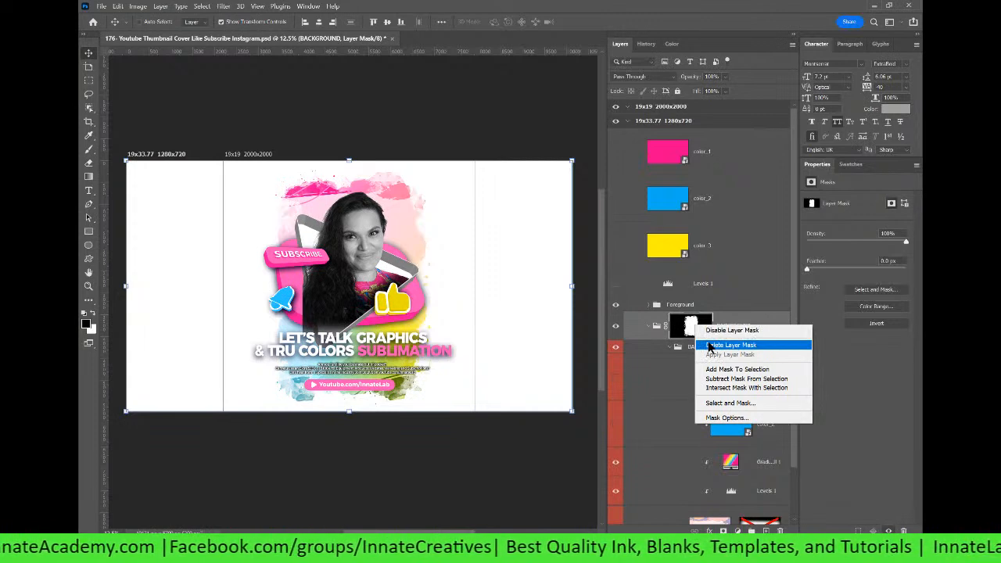
click(720, 330)
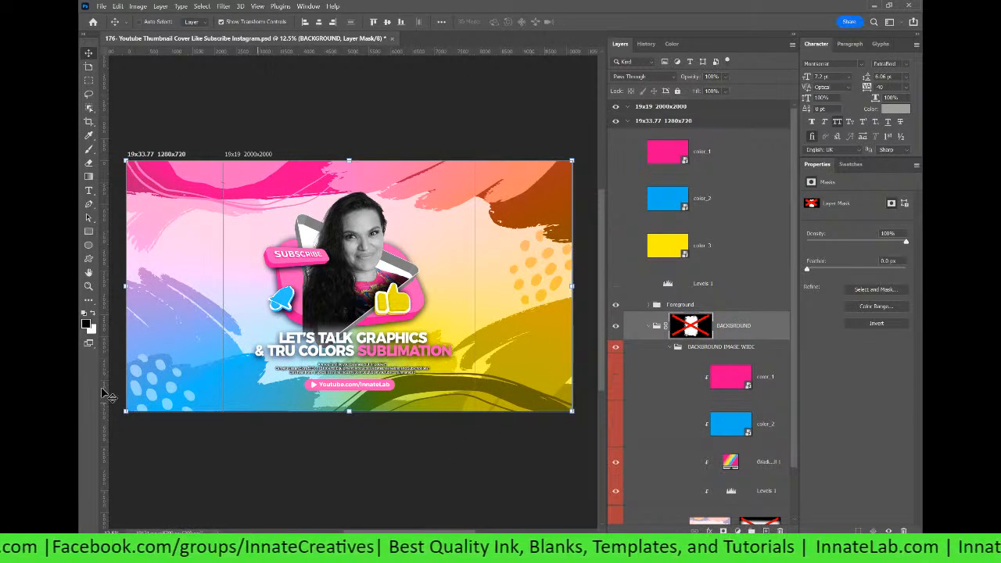
Step: Collapse the BACKGROUND group and select the 19x33.77 1280x720 artboard
click(691, 124)
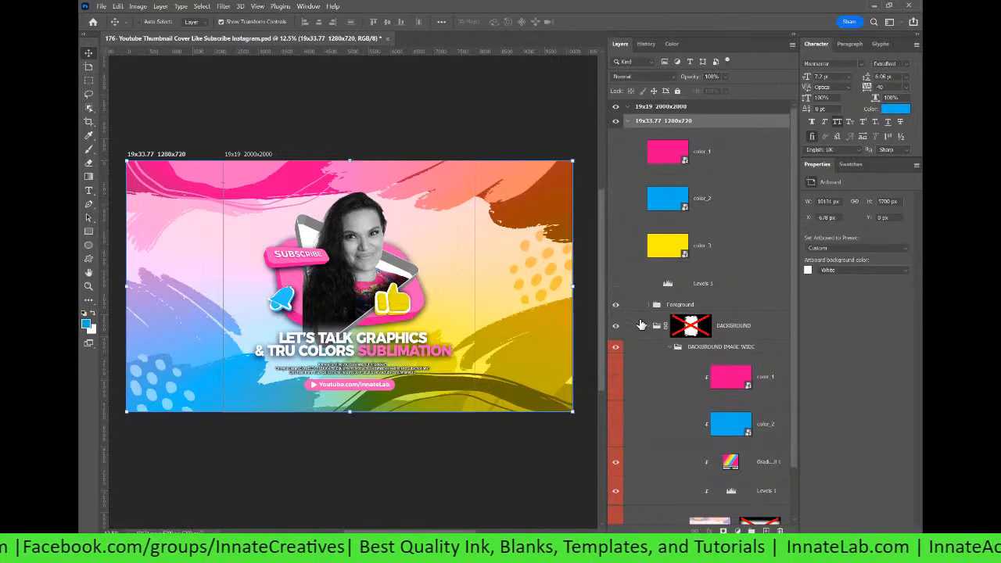
click(648, 326)
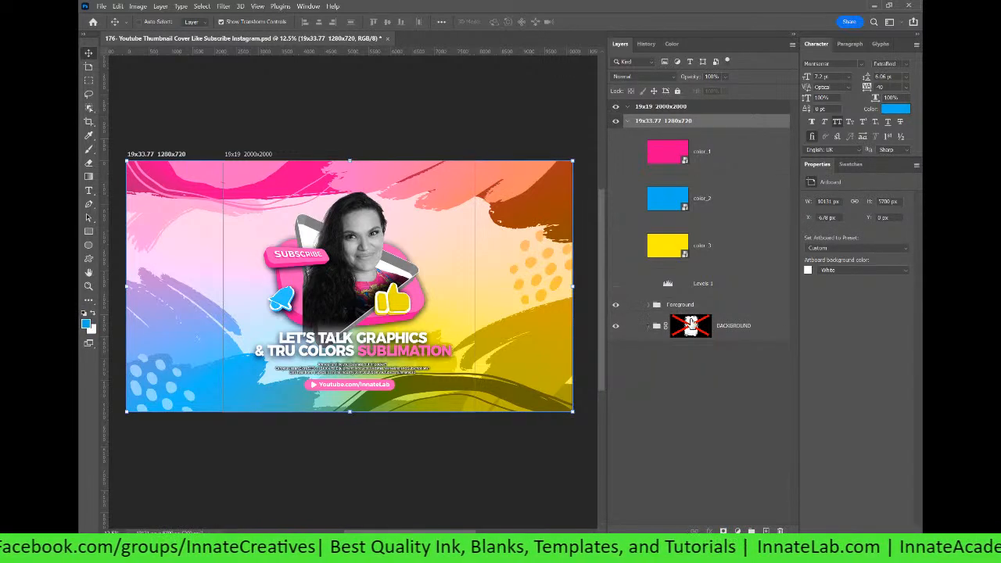
click(724, 308)
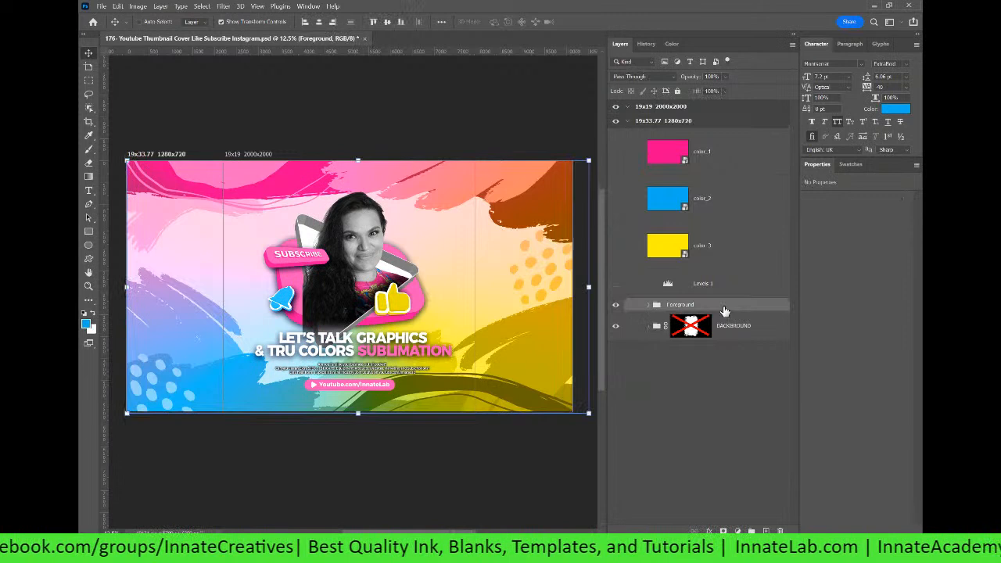
click(665, 123)
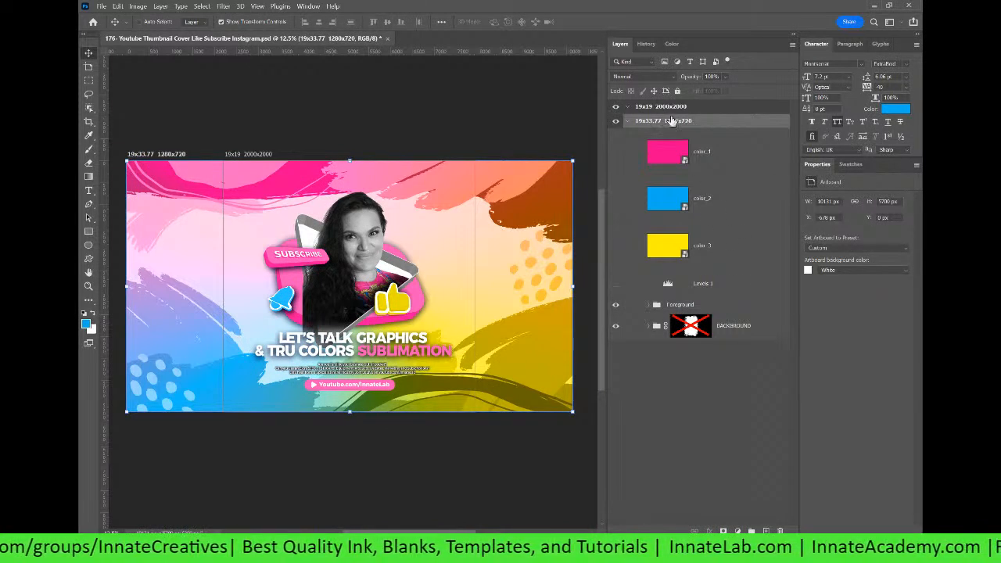
Step: Start a Save for Web (Legacy) export of the artboard and set the image width to 1280 px
click(102, 7)
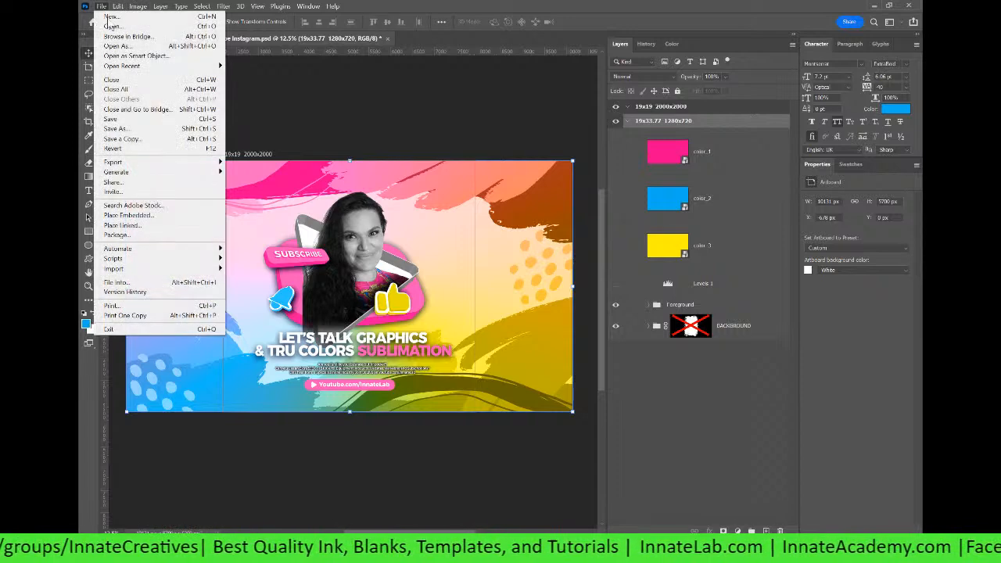
mouse_move(149, 164)
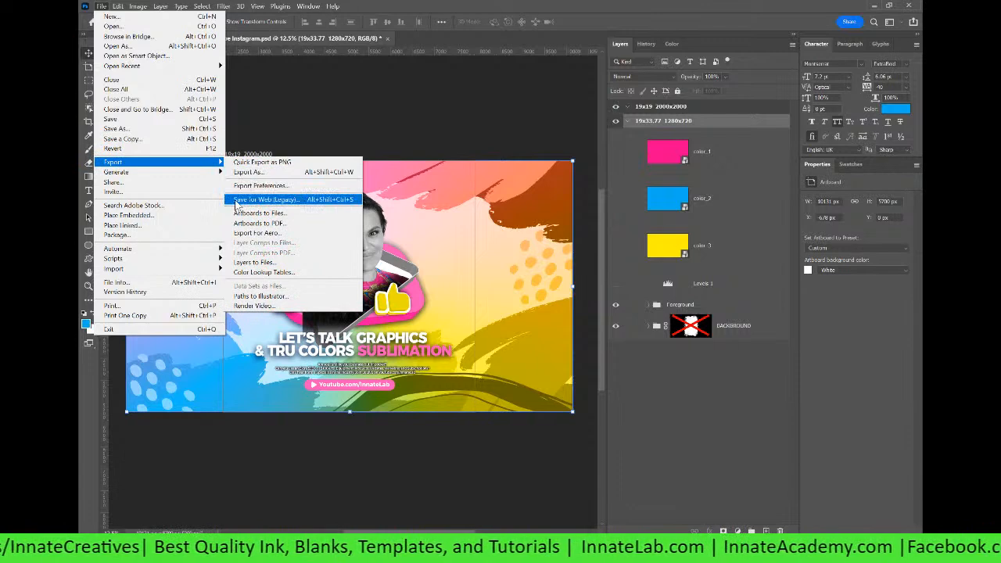
click(264, 201)
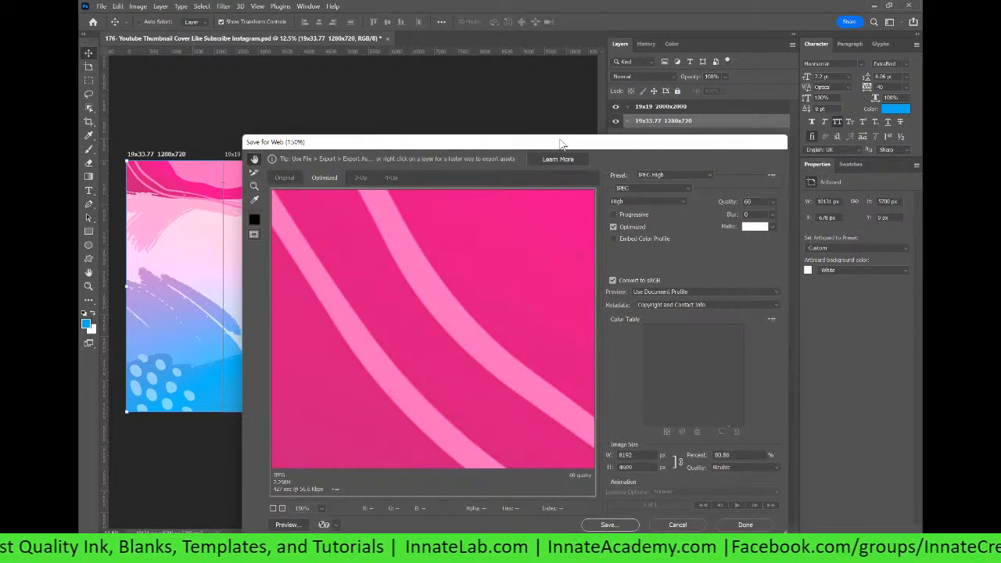
drag(561, 143, 470, 81)
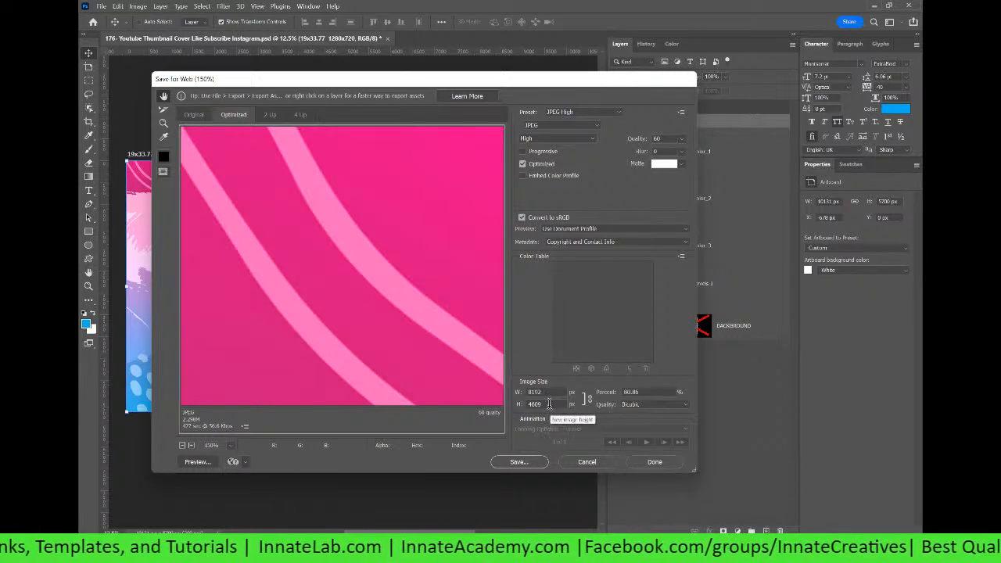
drag(553, 81, 484, 78)
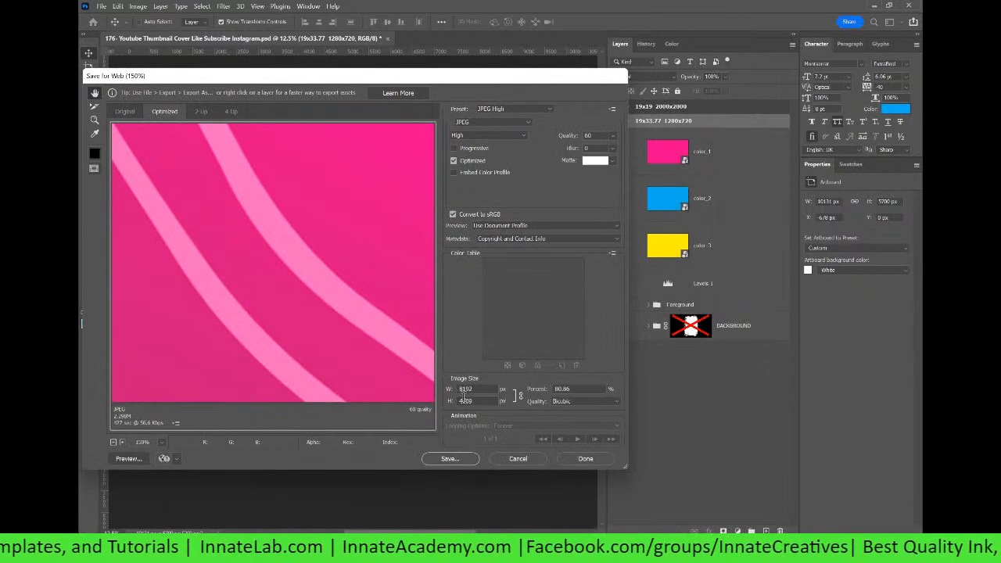
drag(481, 391, 437, 399)
text(1280)
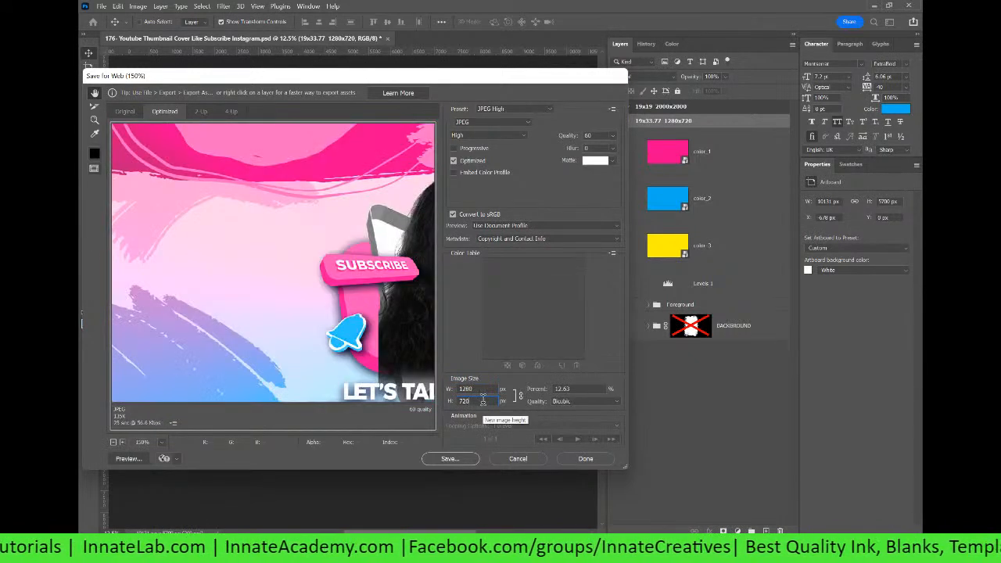
Step: Proceed to save the 1280x720 web image and choose the 176 folder inside Innate Academy as its location
click(461, 460)
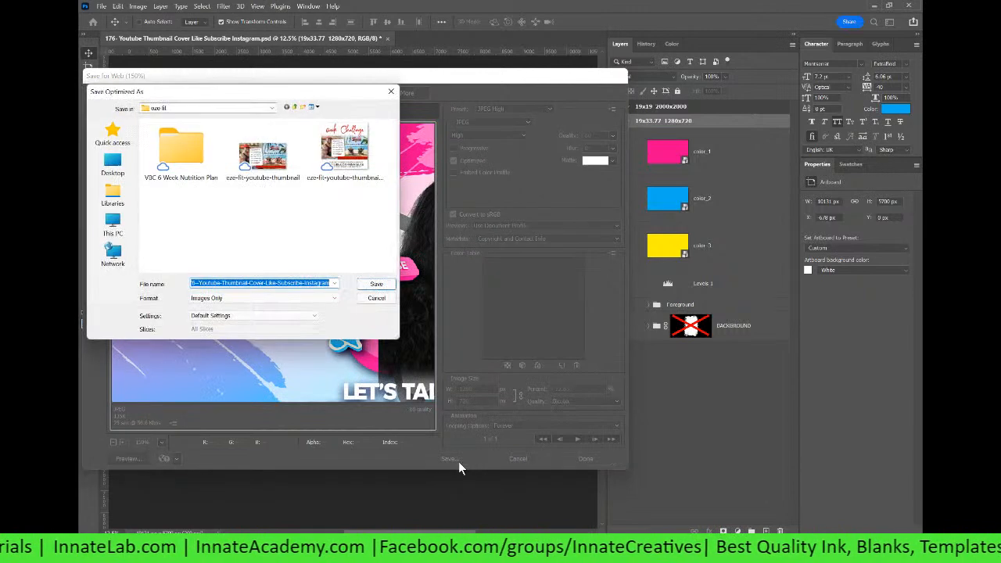
click(117, 134)
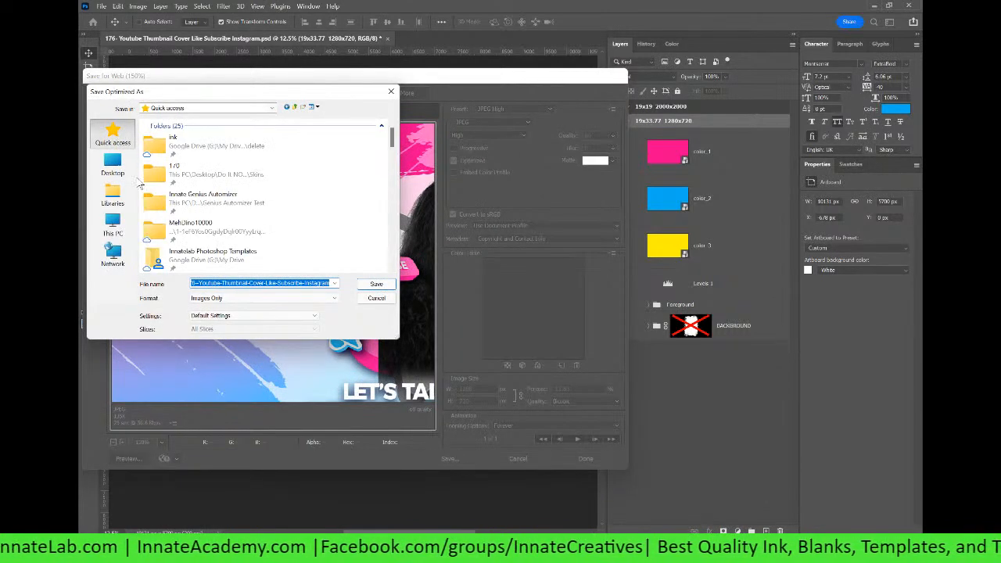
scroll(196, 211, down, 1)
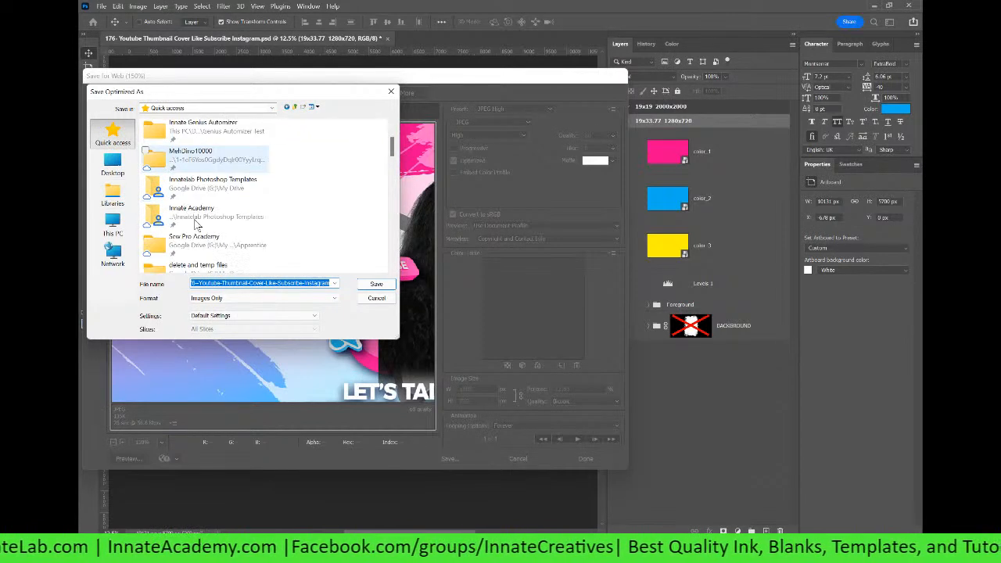
double_click(196, 218)
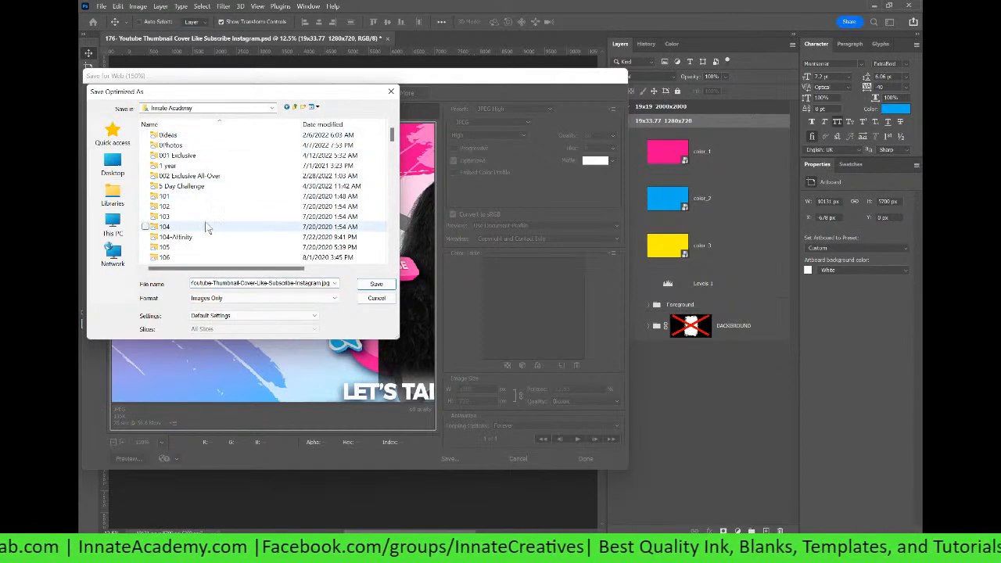
scroll(204, 219, down, 8)
scroll(201, 222, down, 12)
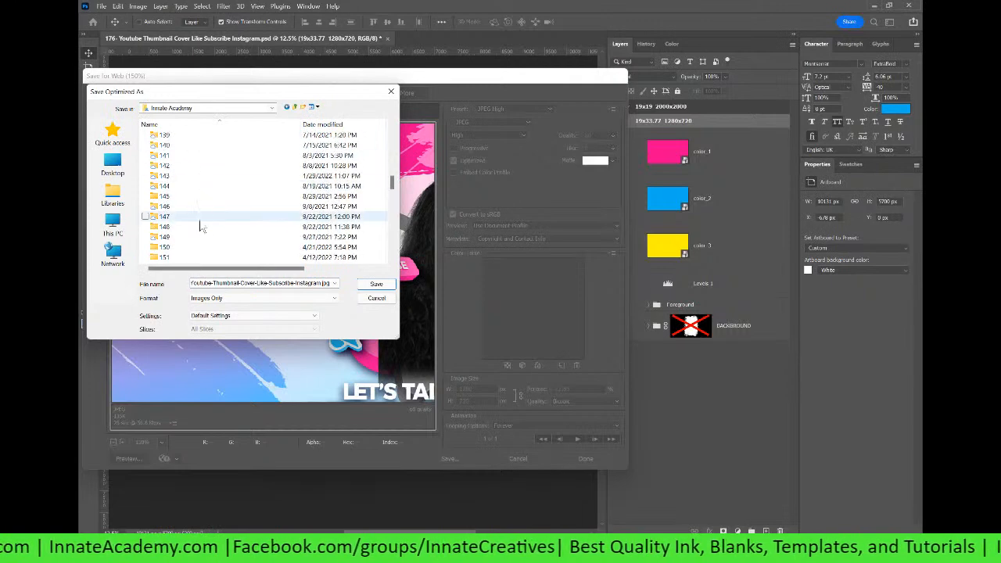
scroll(195, 223, down, 3)
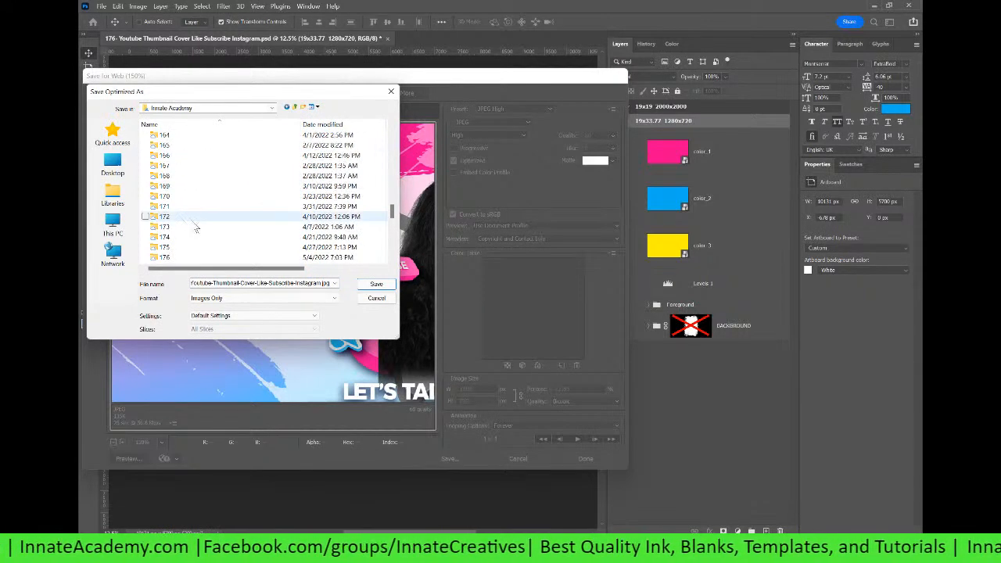
double_click(185, 257)
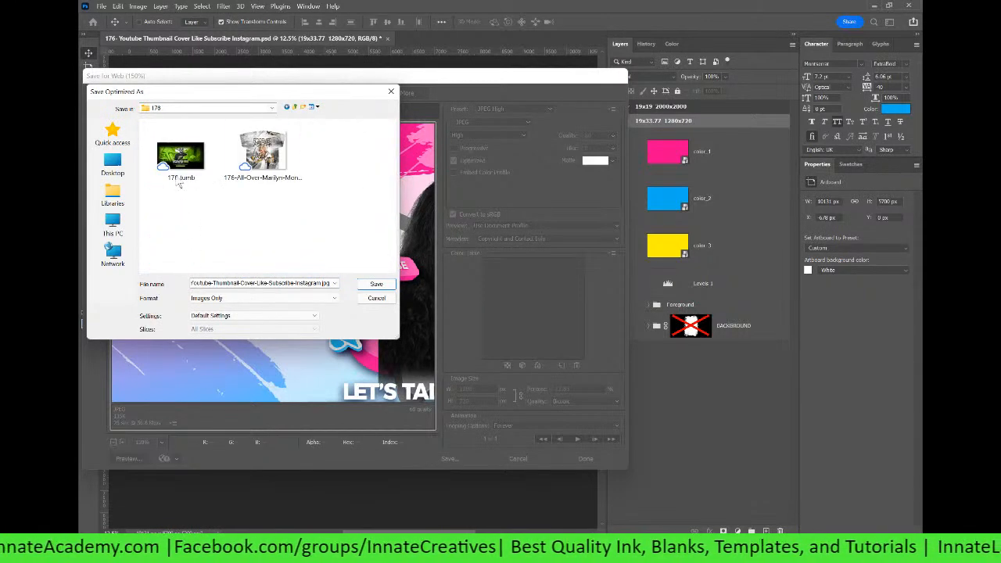
Step: Append 2 to the end of the suggested file name and save the optimized JPEG
click(321, 283)
click(320, 283)
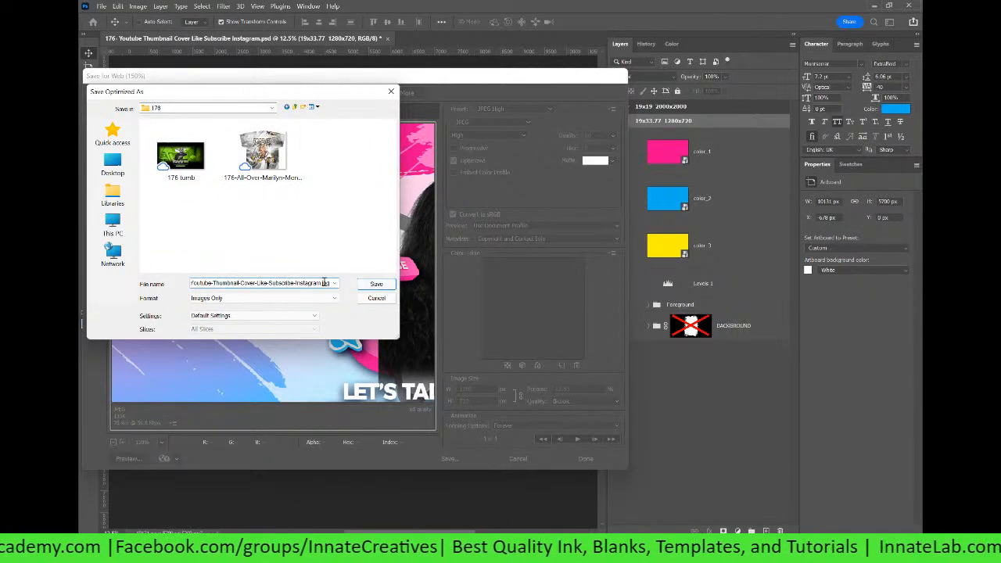
click(375, 283)
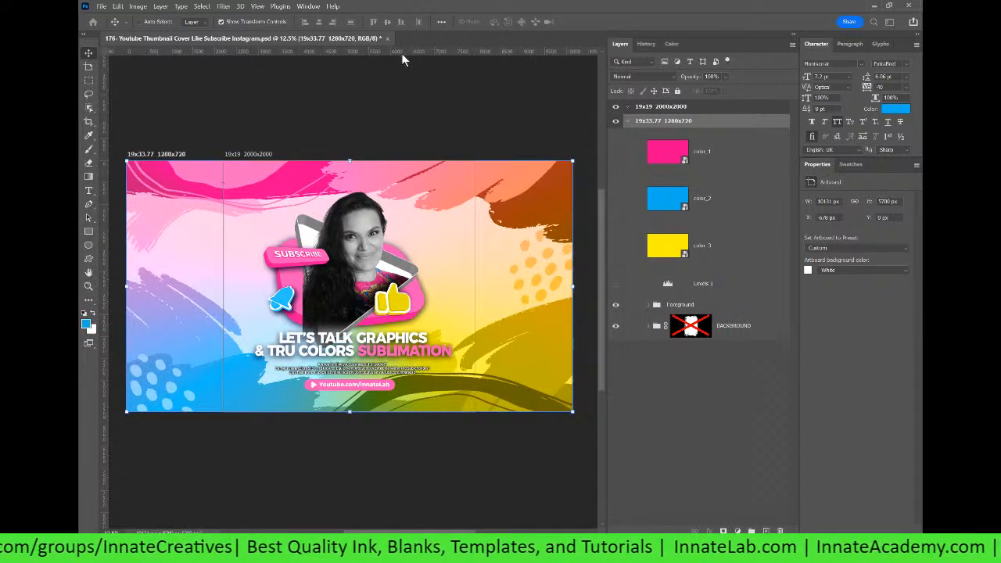
Step: Select the 19x19 2000x2000 artboard, start an Artboards to Files export and choose its destination folder within Innate Academy
click(676, 111)
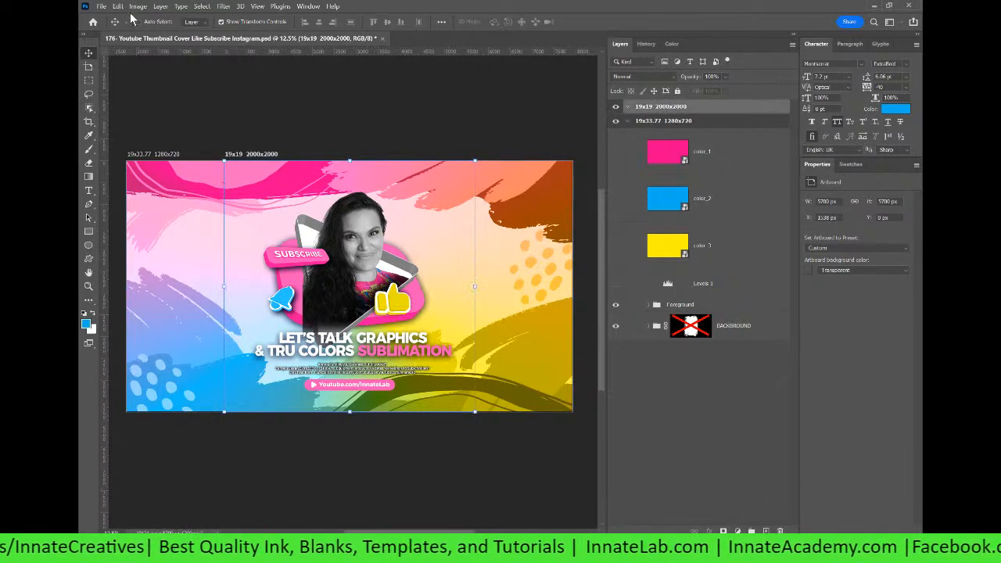
click(99, 7)
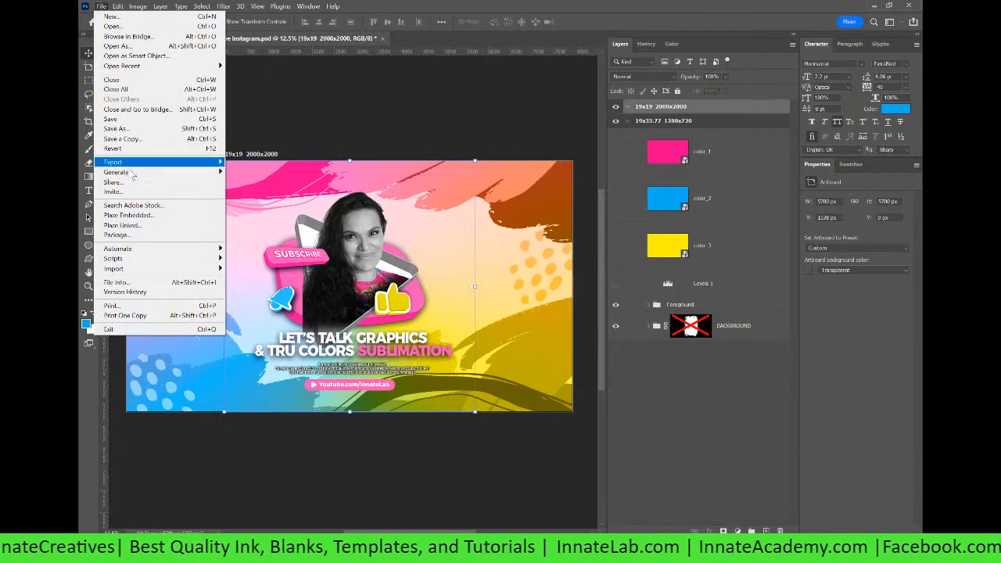
mouse_move(132, 163)
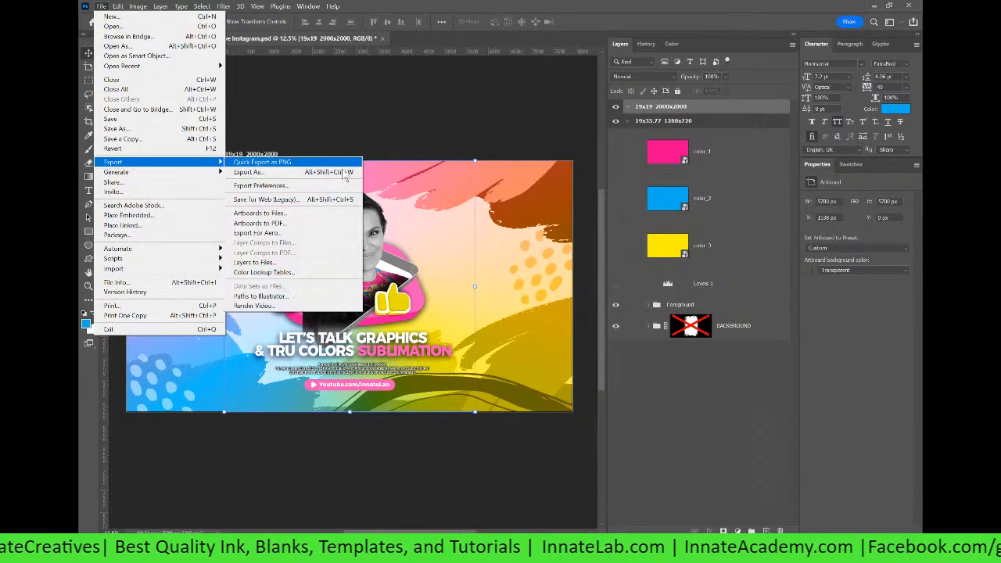
click(304, 216)
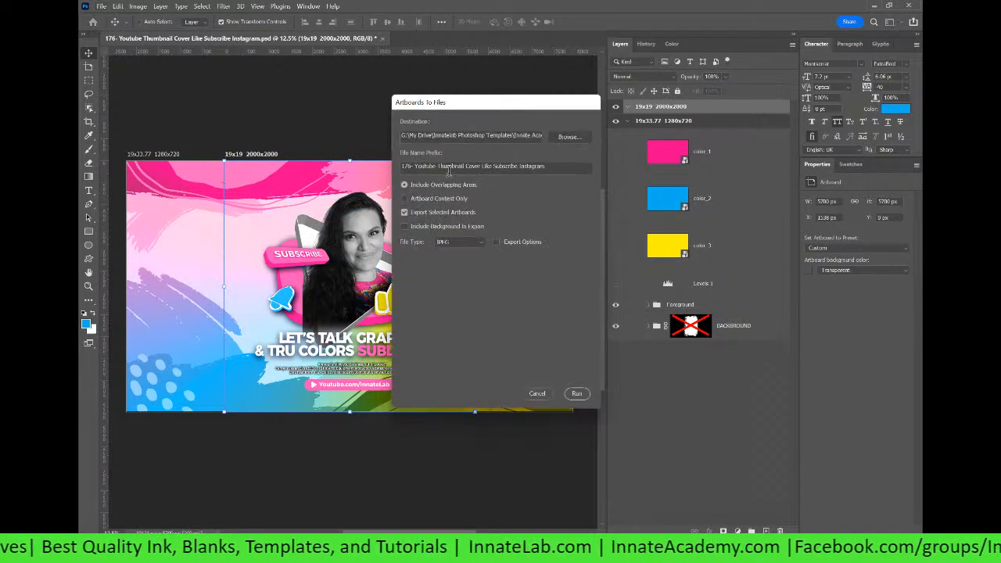
click(564, 138)
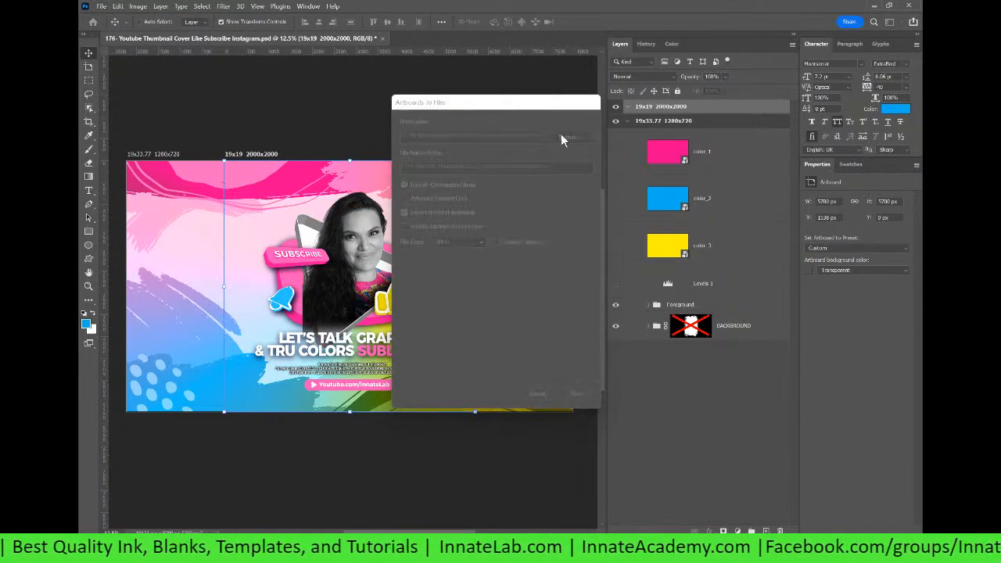
drag(746, 125, 587, 109)
click(683, 359)
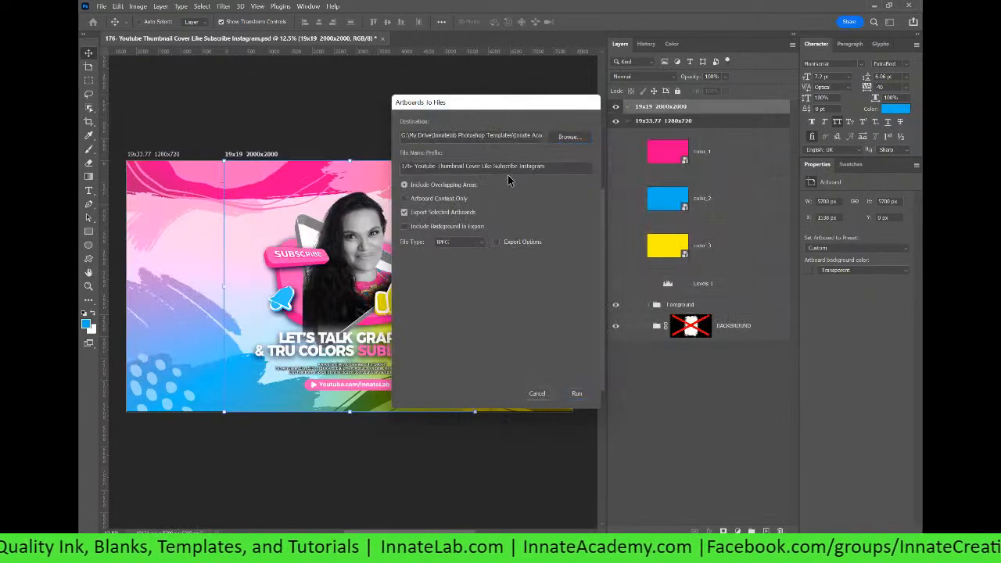
Step: Clear the file name prefix, disable Export Selected Artboards and try to run the JPEG artboard export
drag(546, 169, 347, 162)
key(BackSpace)
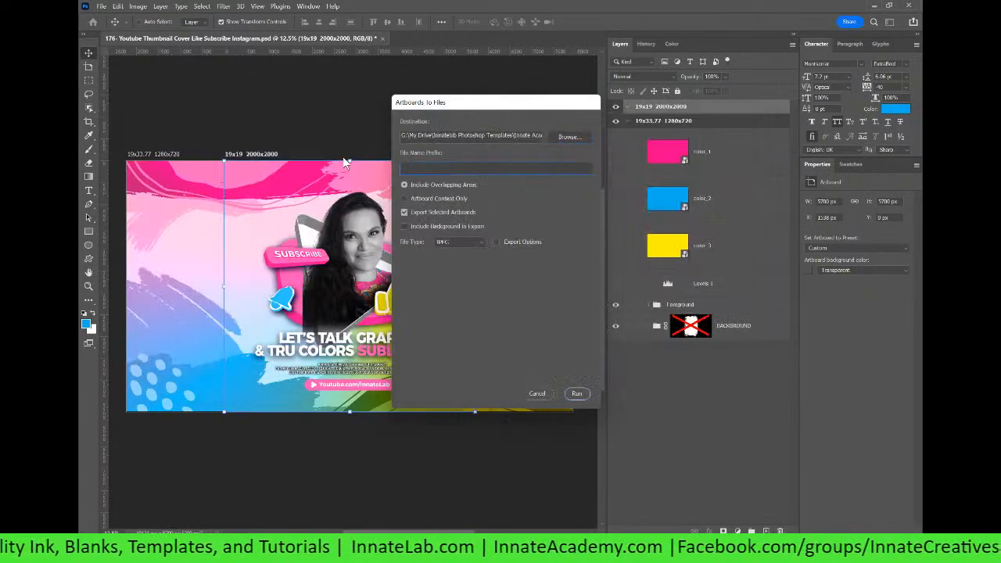
click(405, 212)
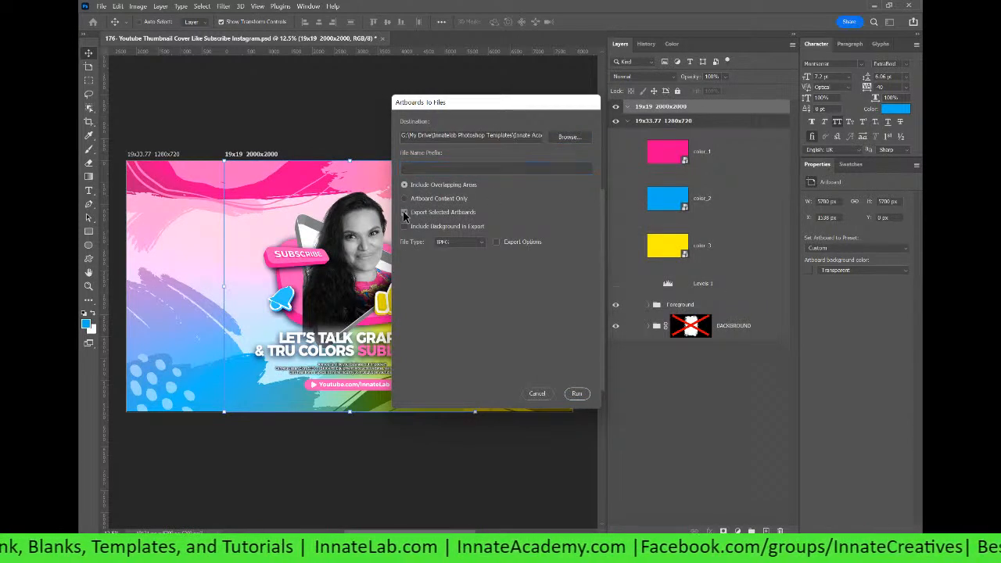
click(577, 393)
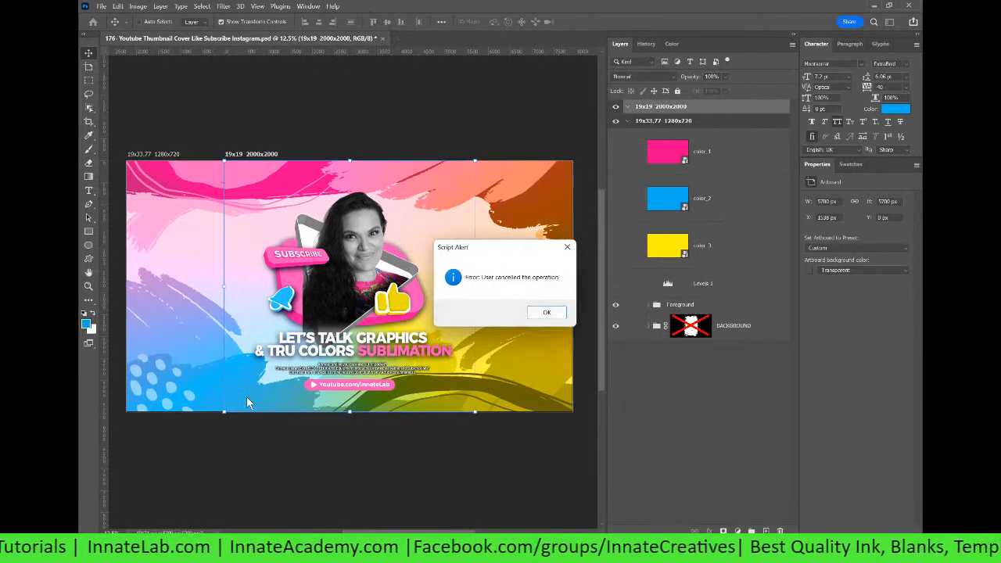
click(549, 315)
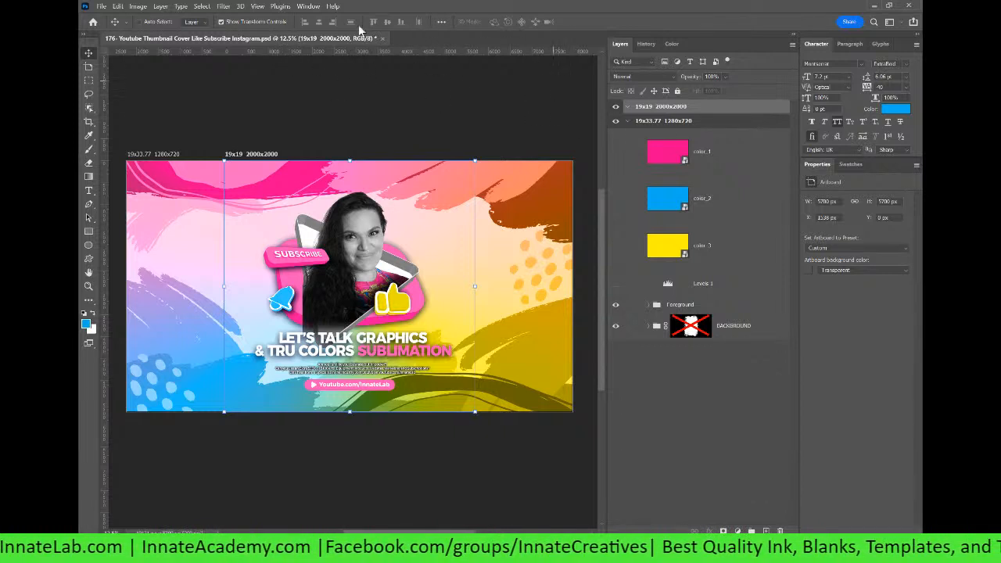
Step: Set the general preferences to be reset on quit and apply the change
click(101, 7)
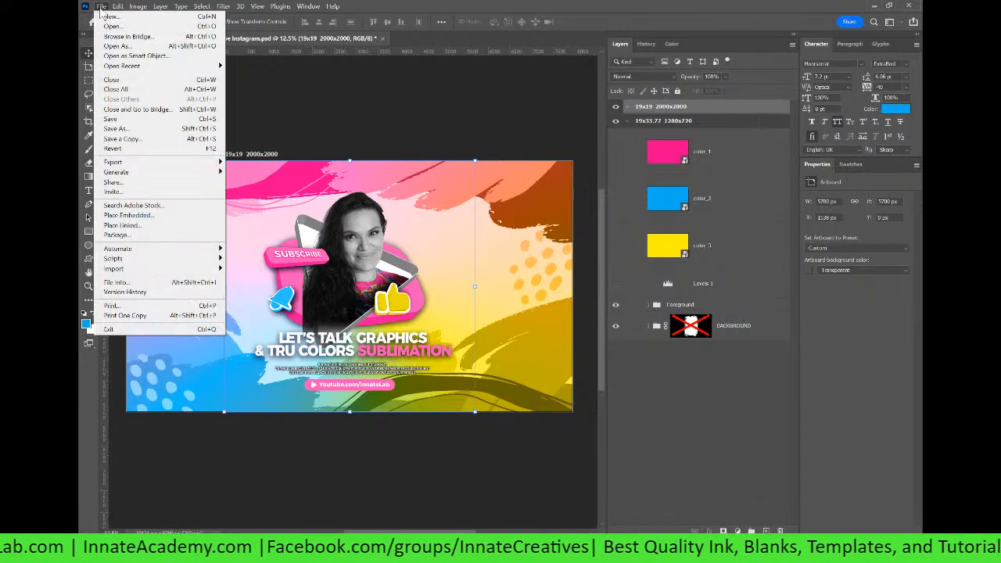
click(101, 7)
click(117, 6)
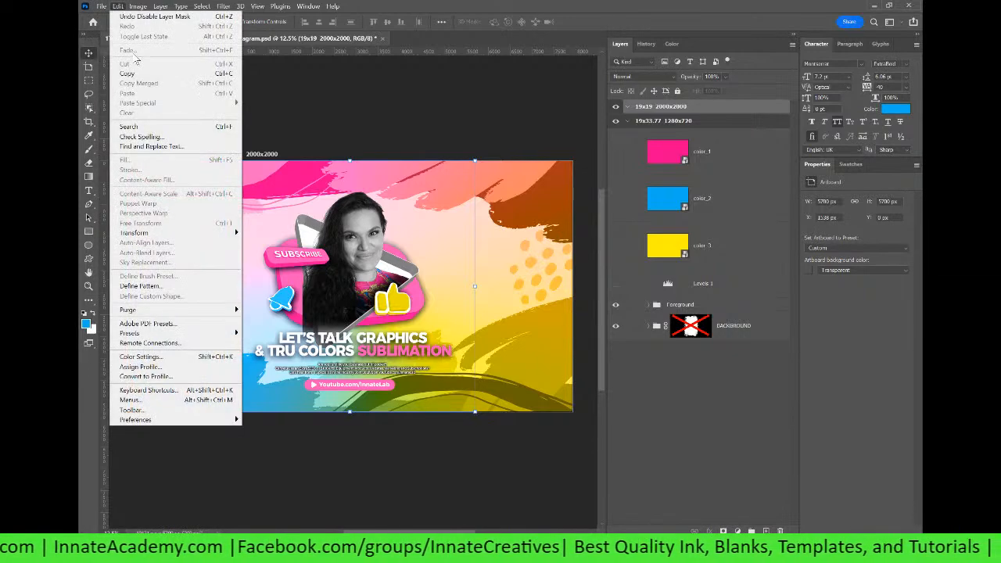
mouse_move(192, 420)
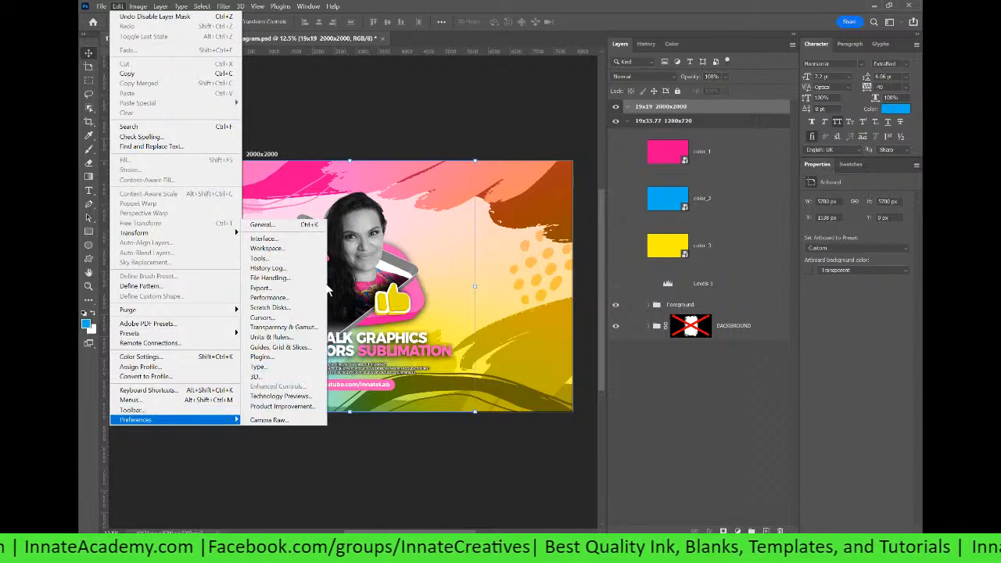
click(289, 228)
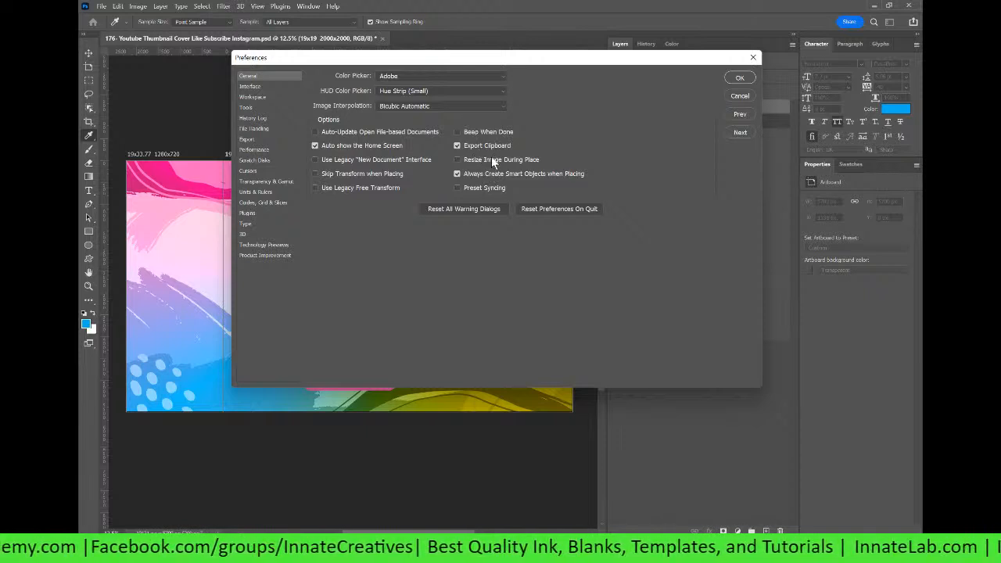
click(565, 208)
click(606, 291)
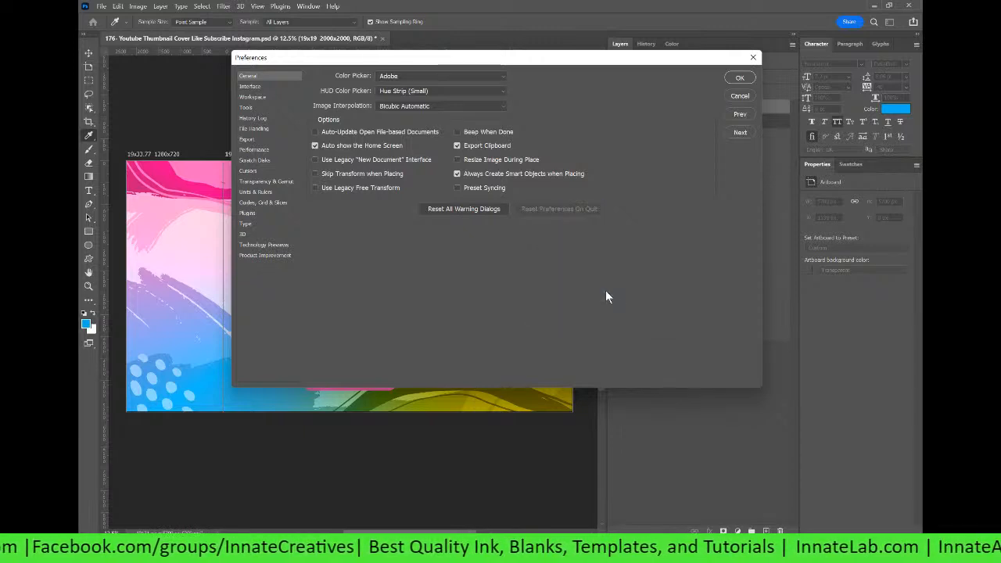
click(740, 78)
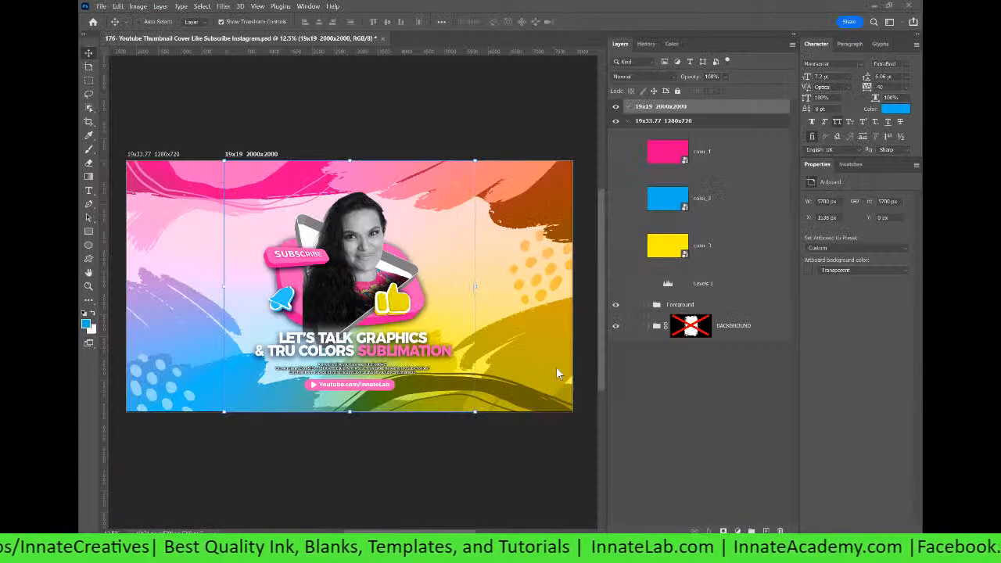
Step: Save a JPEG copy of the document as "176- Youtube Thumbnail Cover Like Subscribe Instagram copy" in the 176 folder at quality 8
click(102, 6)
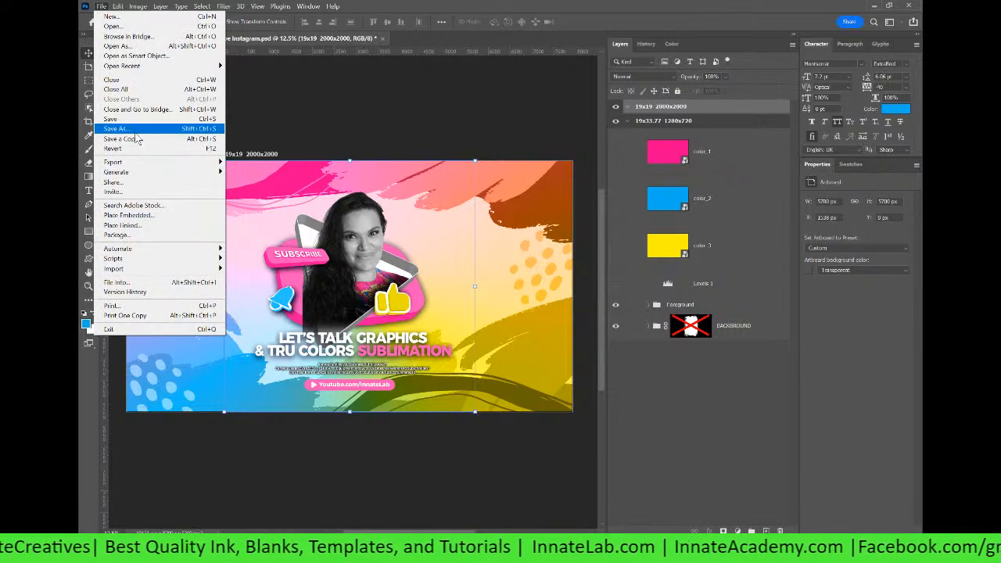
click(136, 133)
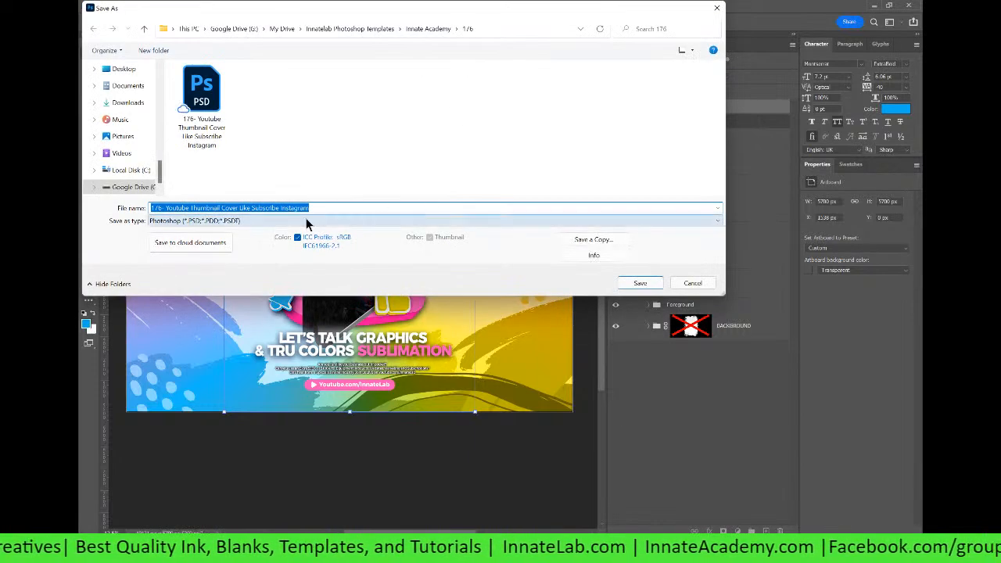
click(298, 223)
click(272, 275)
click(582, 242)
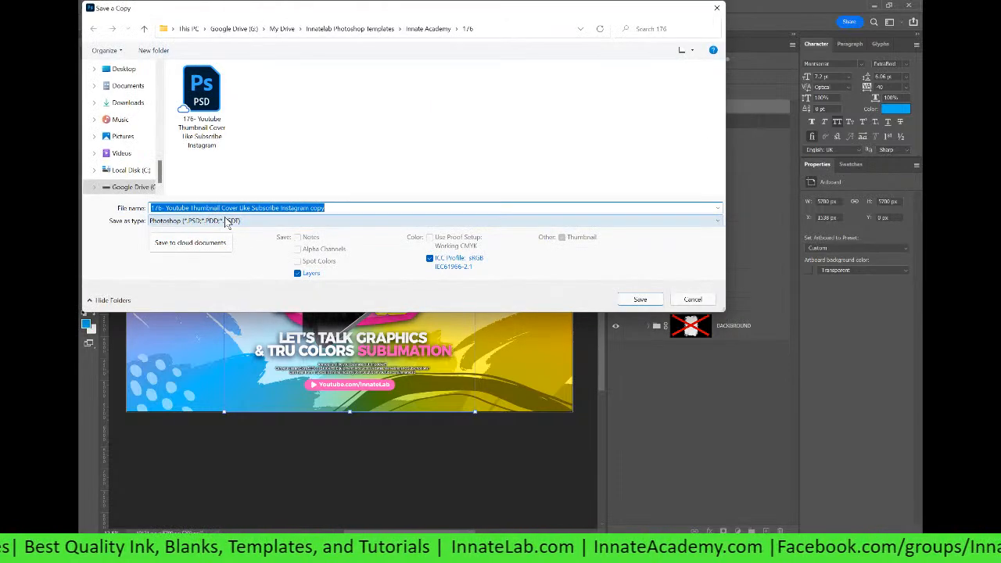
click(225, 221)
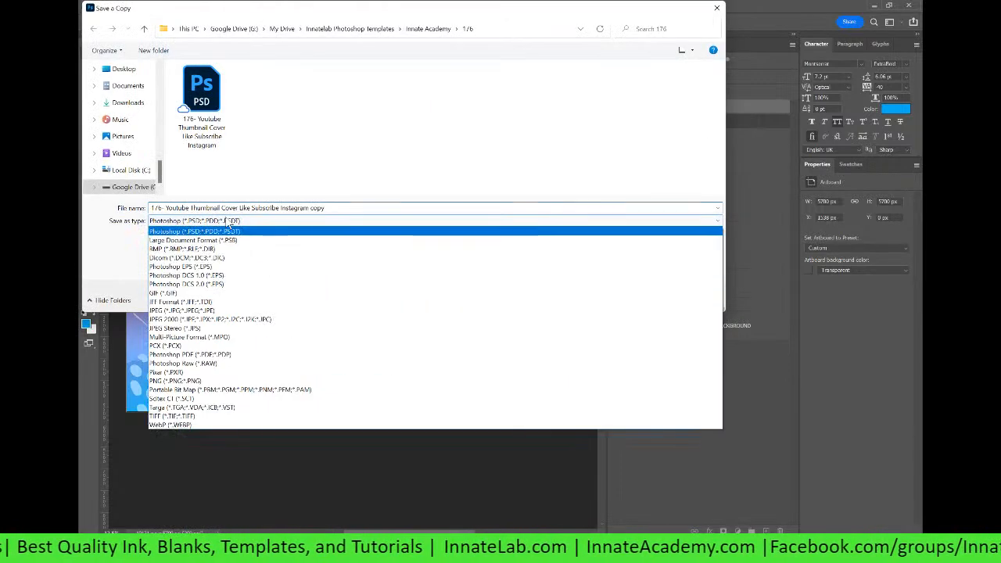
click(191, 310)
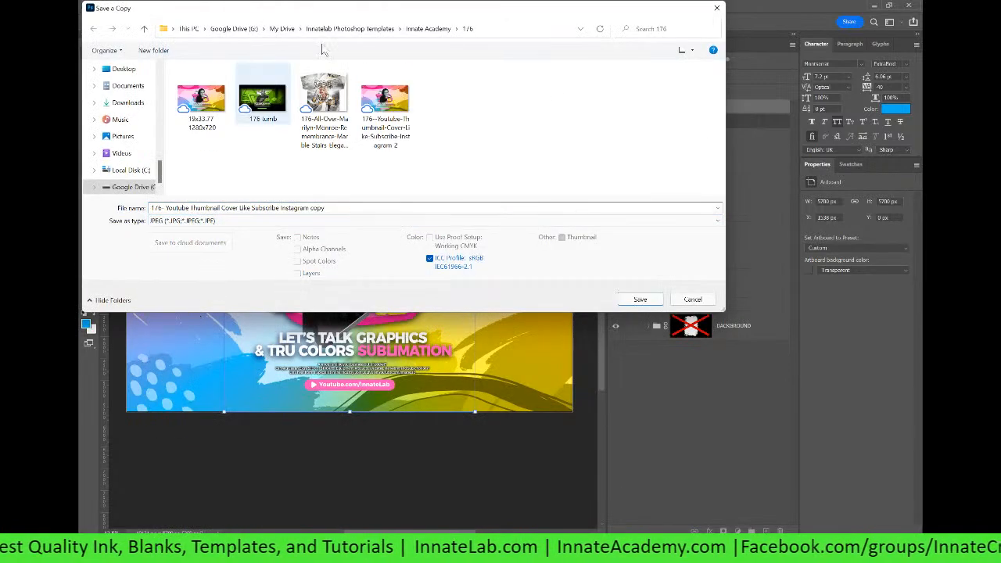
click(638, 301)
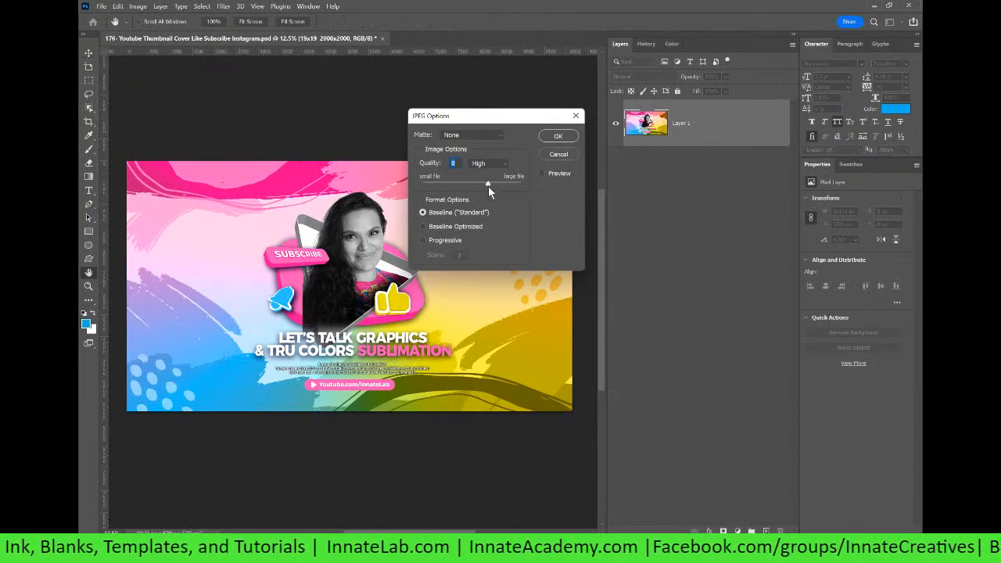
click(554, 137)
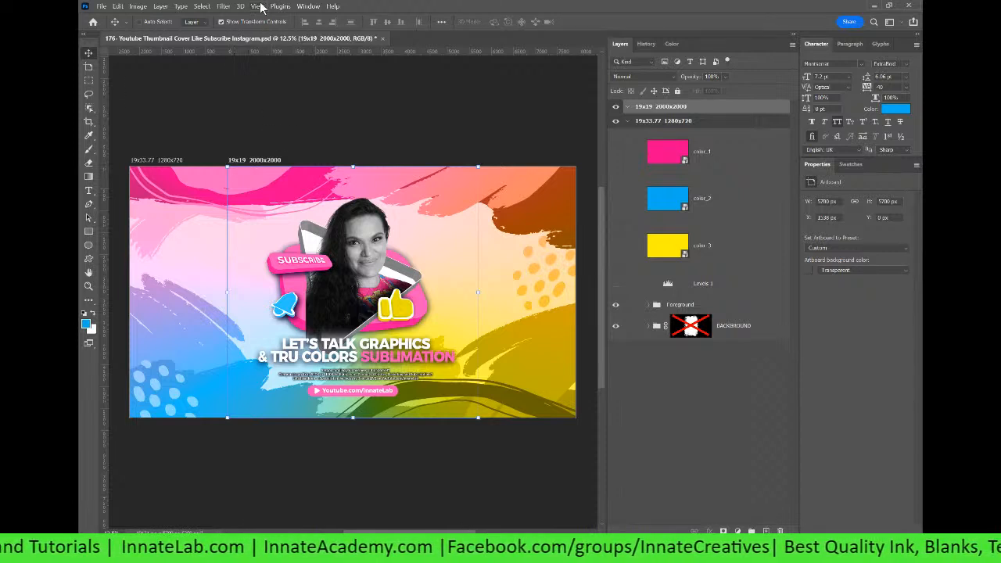
Step: Open the saved JPEG "176- Youtube Thumbnail Cover Like Subscribe Instagram copy" from the 176 folder
click(104, 7)
click(117, 28)
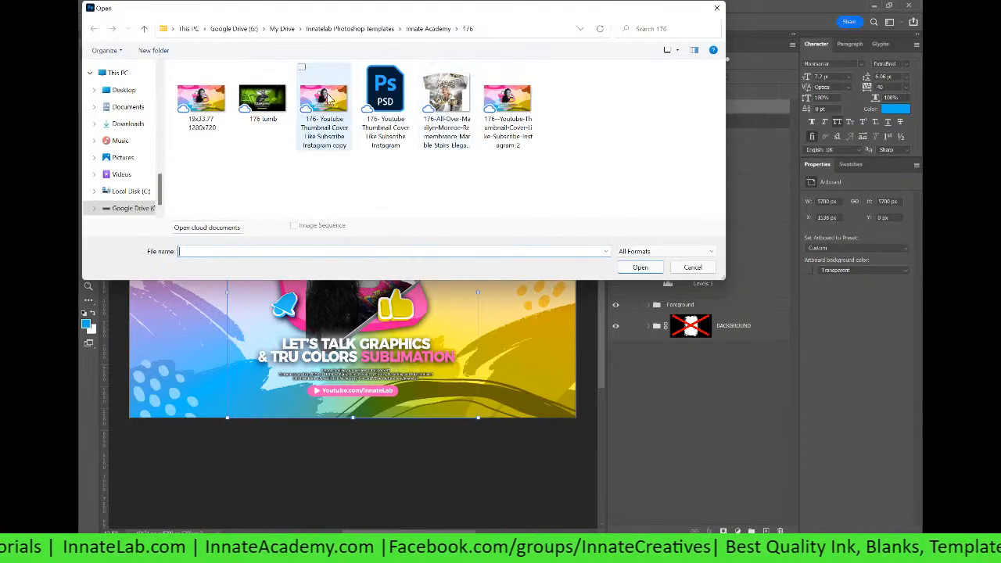
click(329, 97)
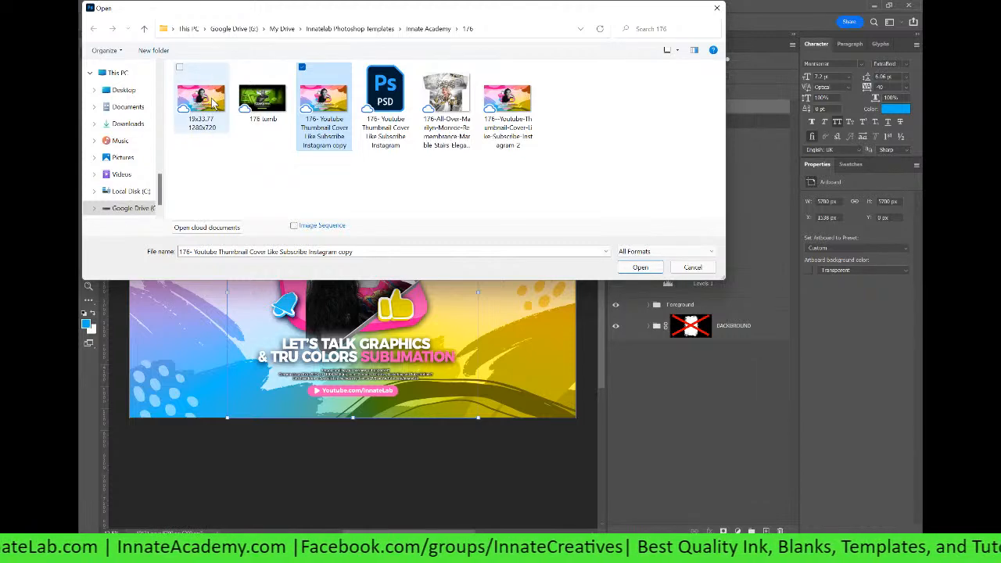
click(640, 268)
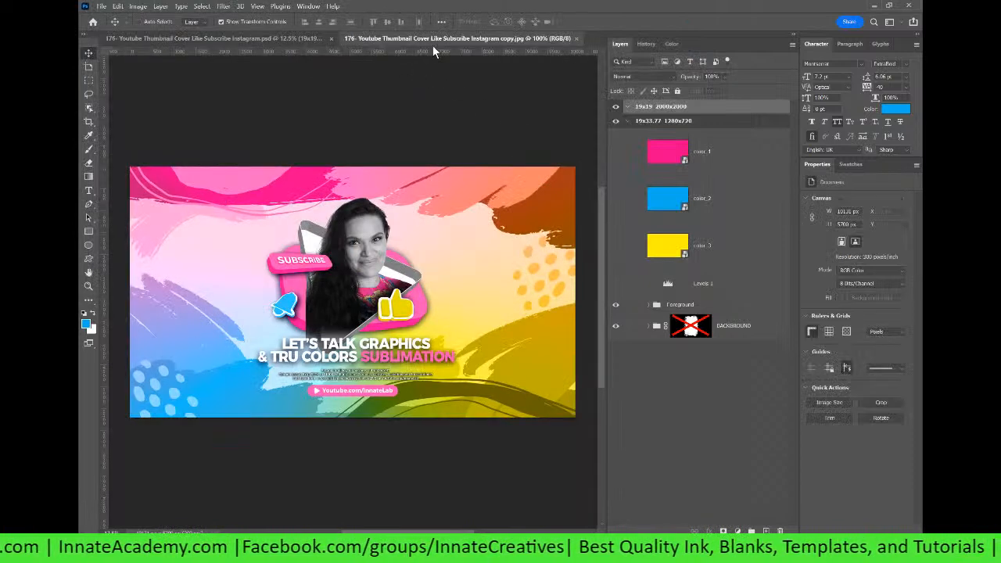
Step: Check the pixel dimensions and resolution of the saved JPEG copy in the Image Size settings without changing them
click(137, 6)
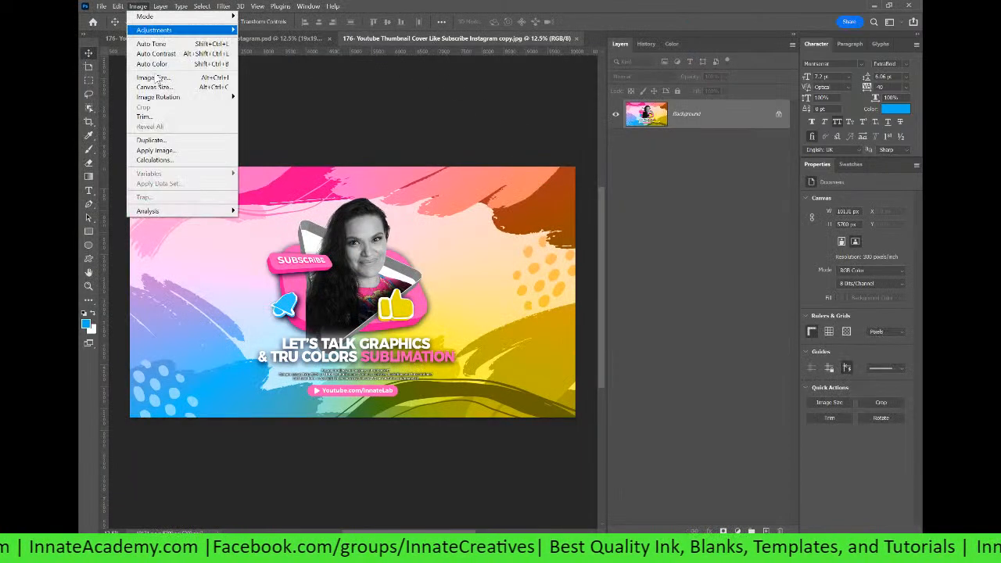
click(160, 79)
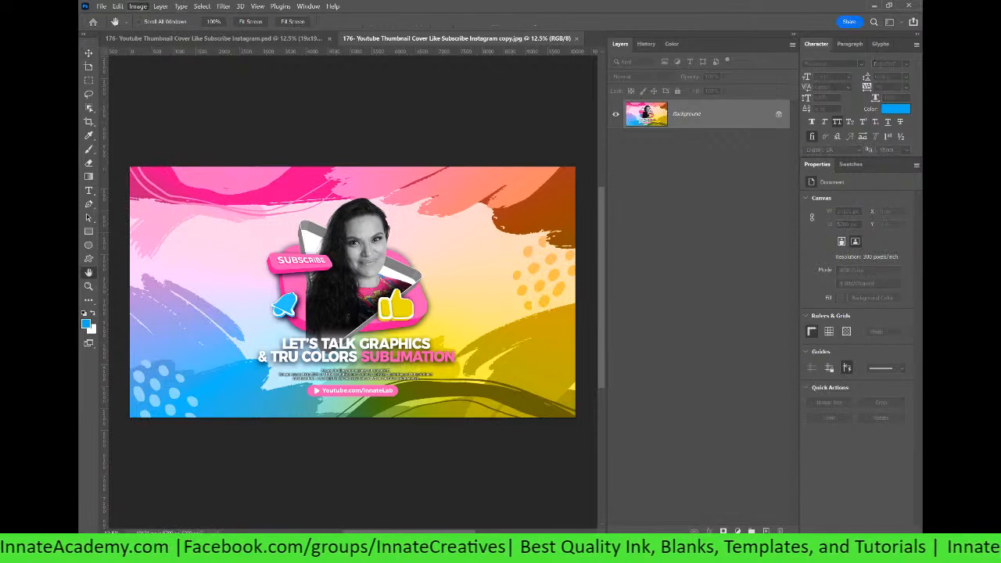
drag(508, 248, 537, 175)
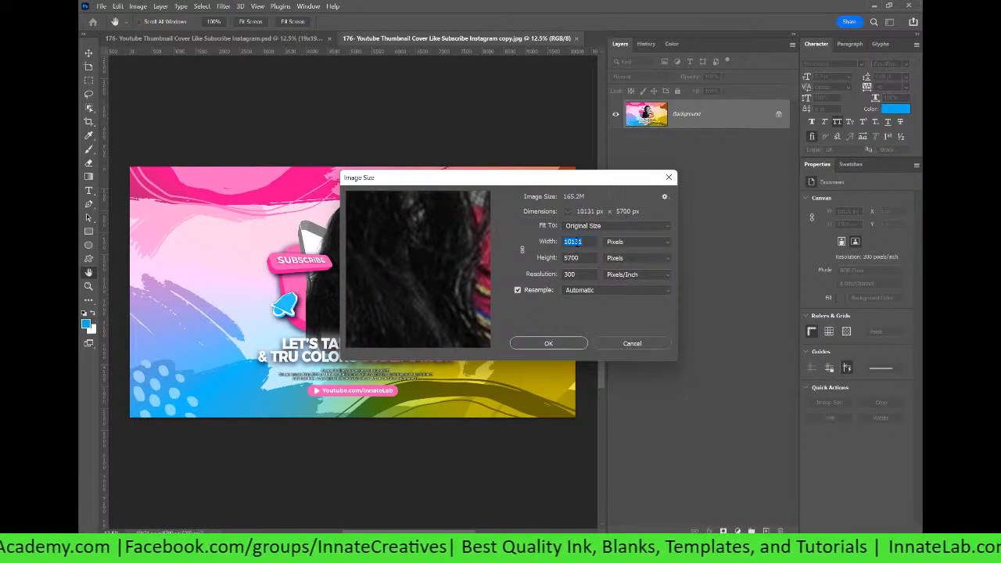
click(636, 244)
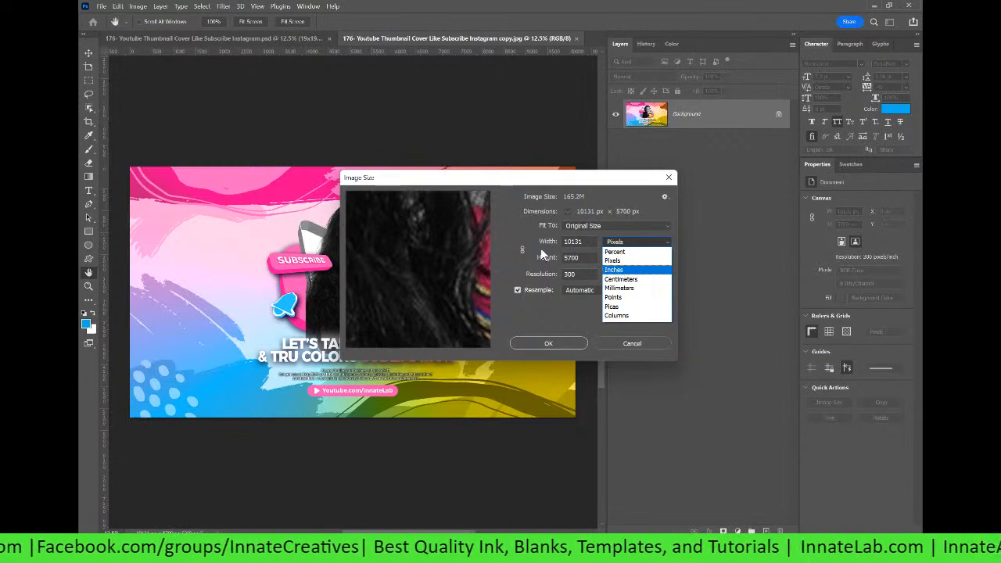
click(581, 274)
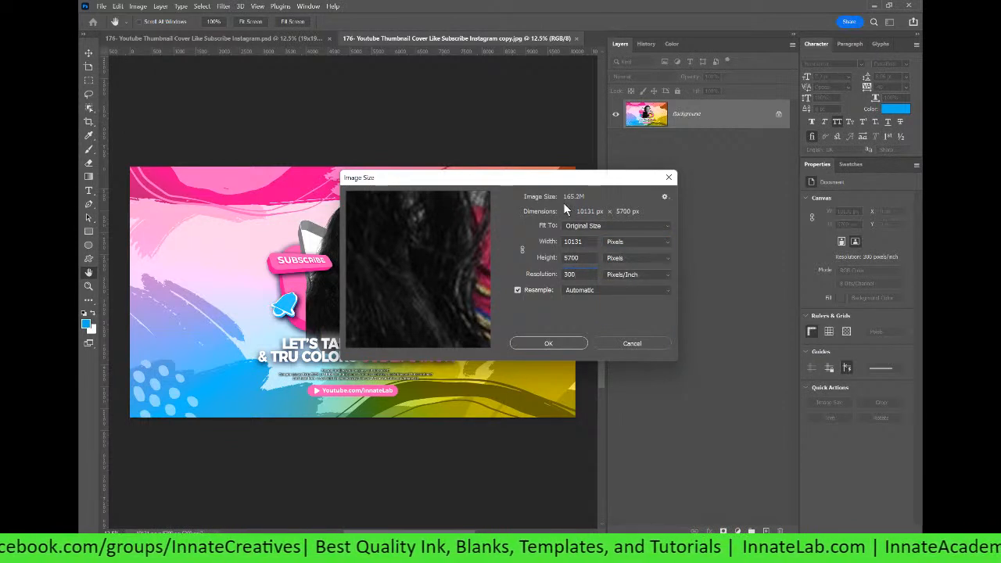
click(632, 344)
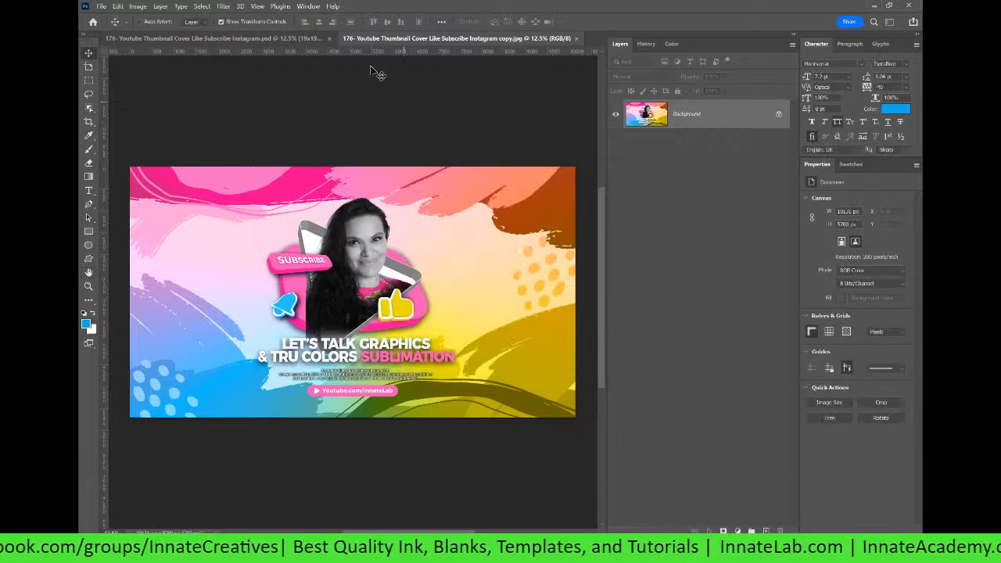
Step: Open the JPEG "19x33.77 1280x720" from the 176 folder and bring up its Image Size settings
click(310, 39)
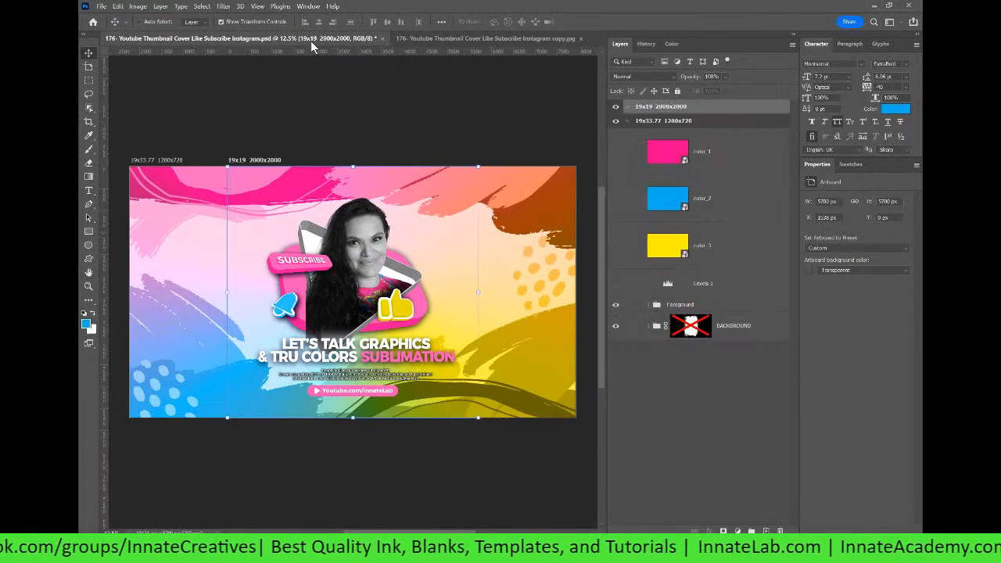
click(101, 7)
click(117, 26)
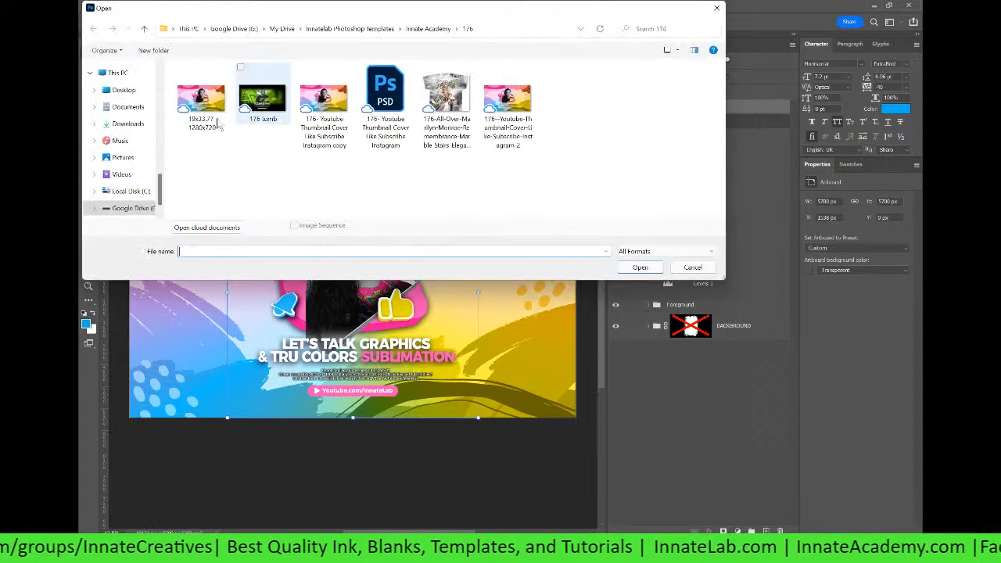
click(186, 133)
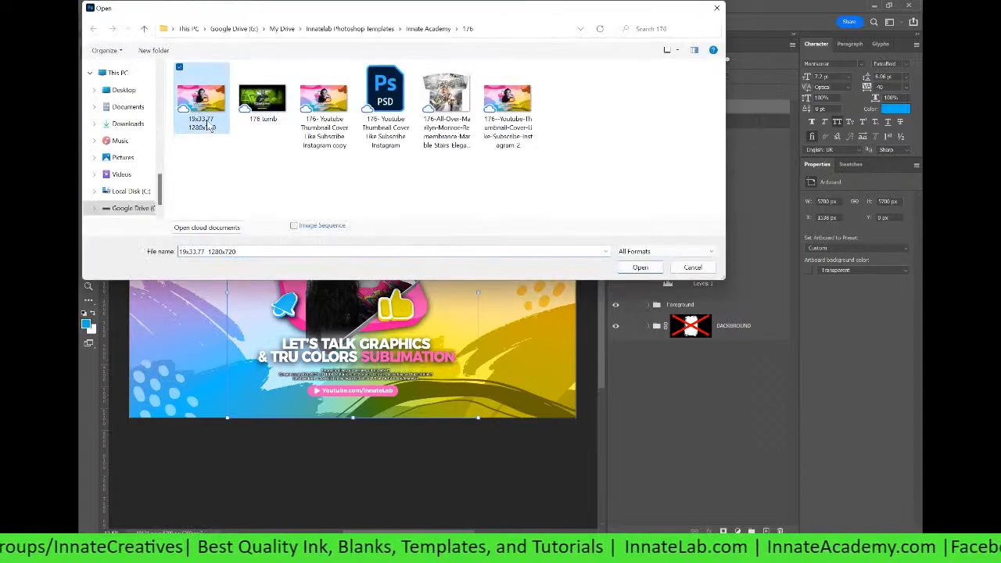
click(630, 267)
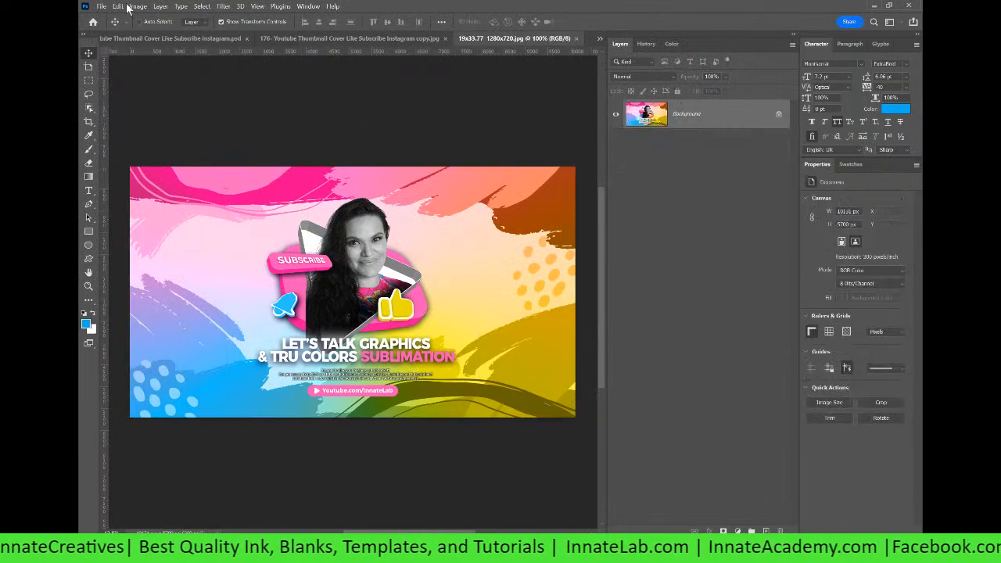
click(138, 6)
click(149, 81)
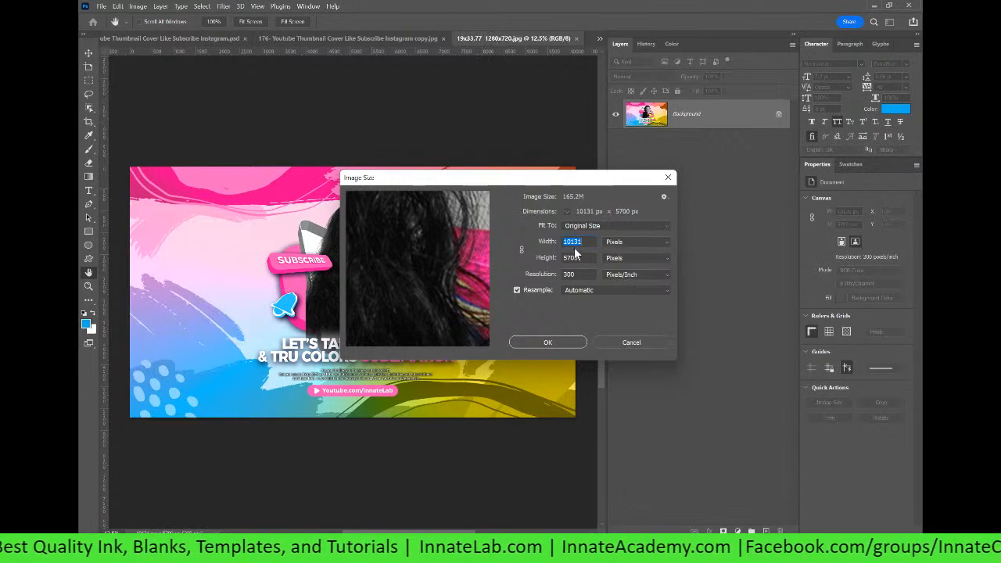
drag(546, 270, 542, 277)
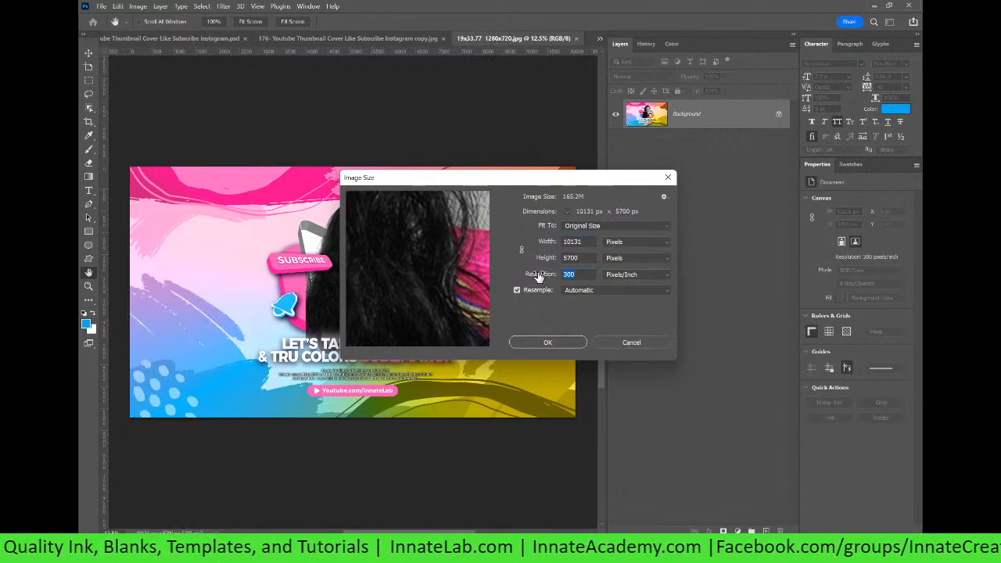
text(72)
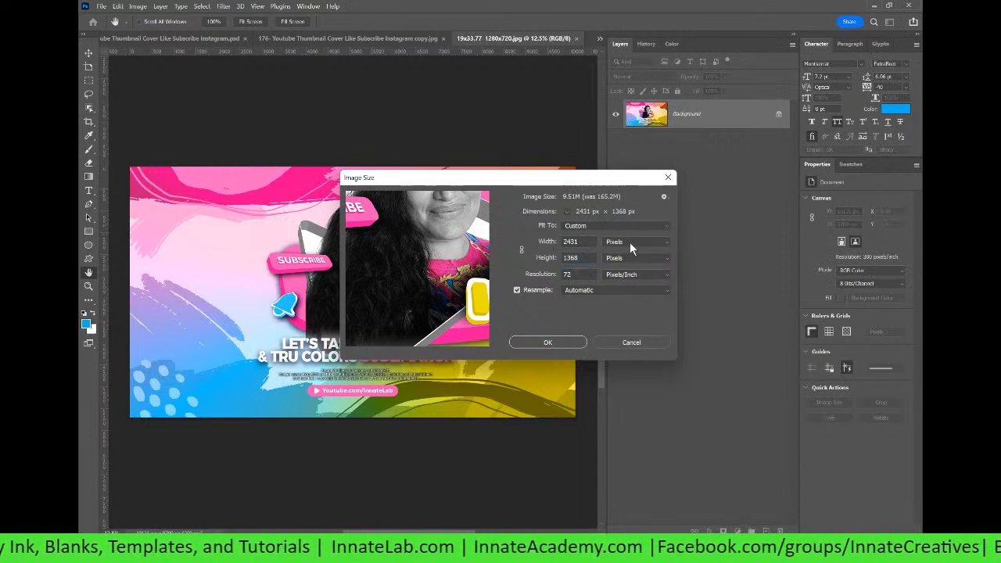
double_click(584, 242)
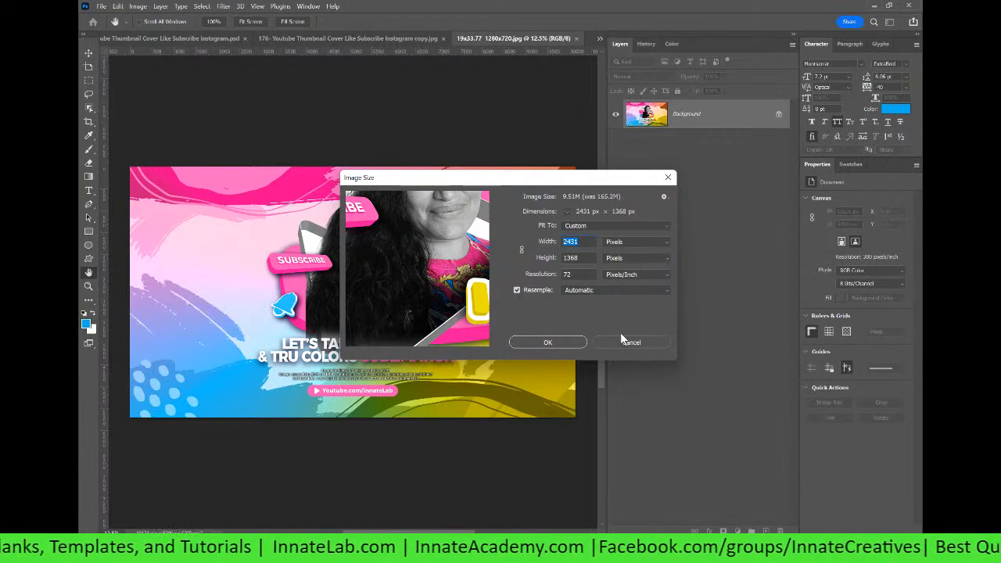
text(1280)
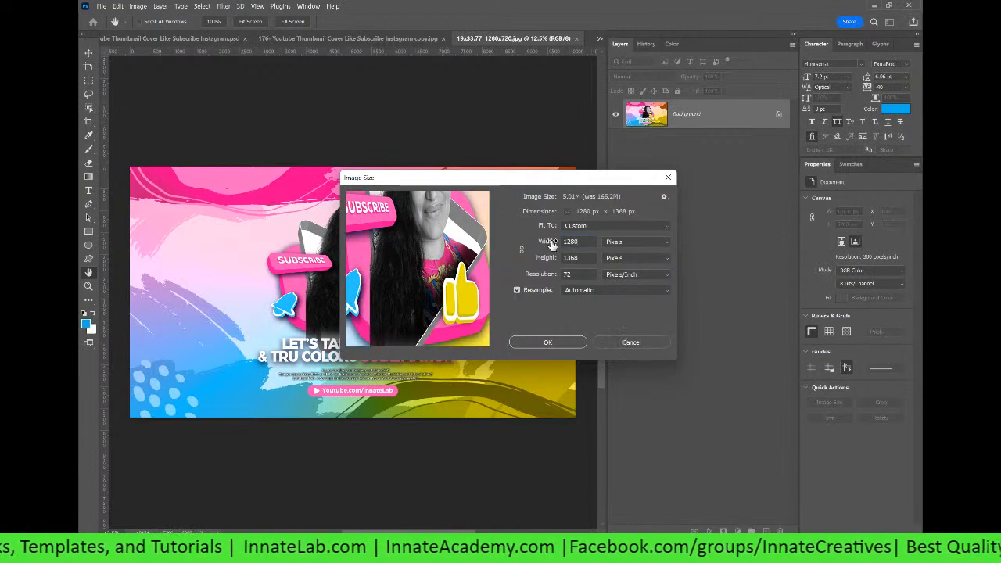
Step: Link width and height, then resize the image to 1280 x 720 pixels at 72 pixels/inch and fit it in view
click(520, 249)
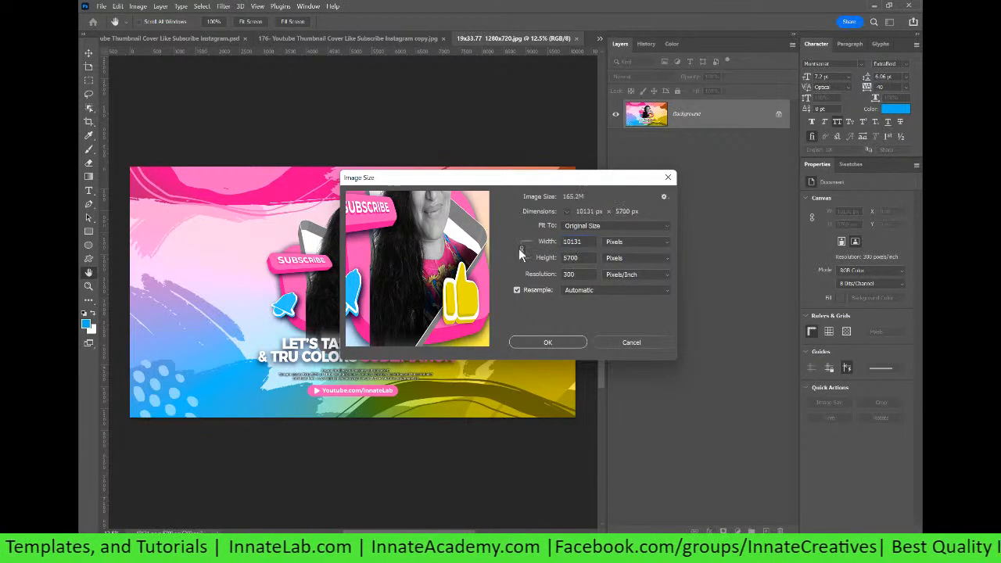
double_click(581, 243)
text(1280)
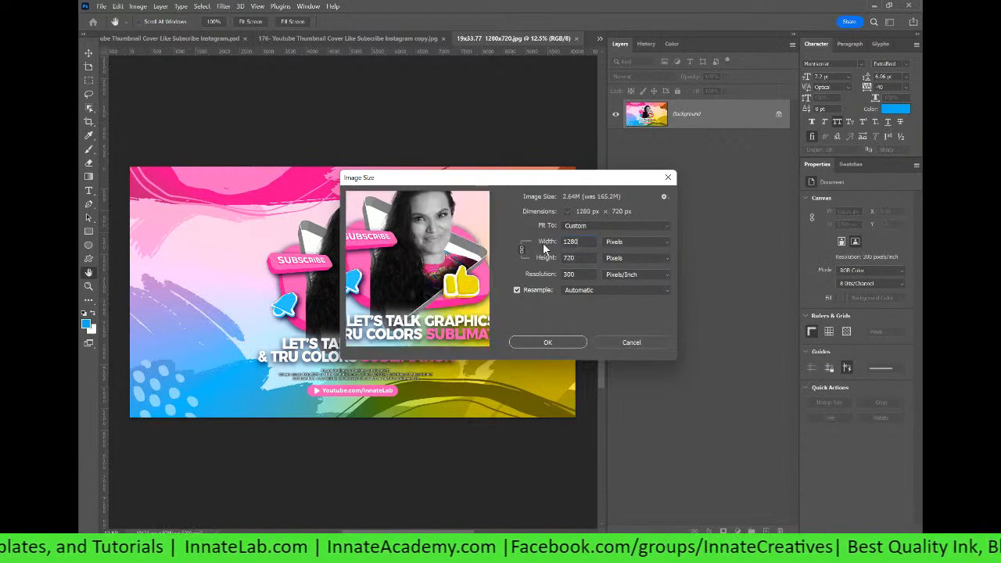
double_click(584, 275)
text(72)
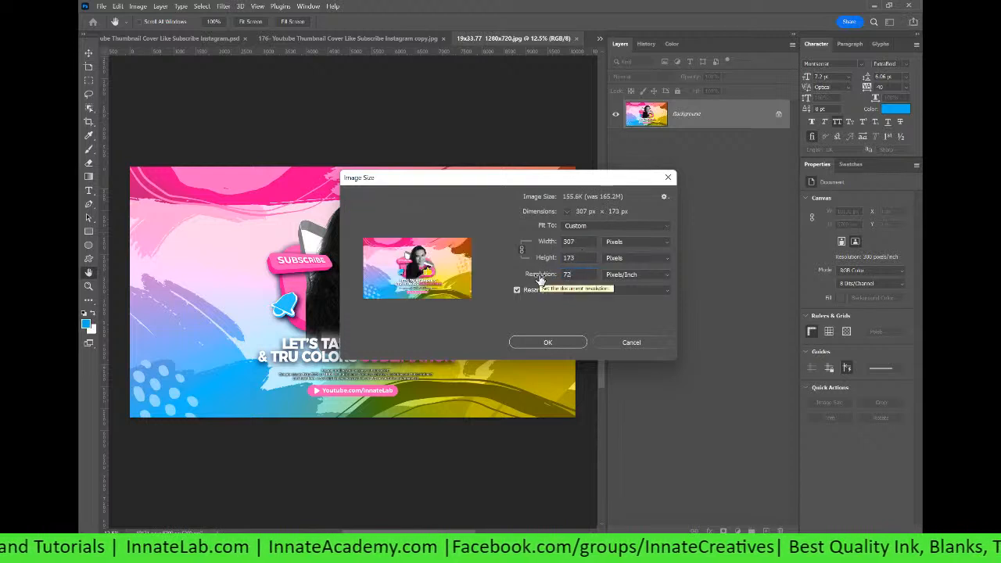
double_click(570, 242)
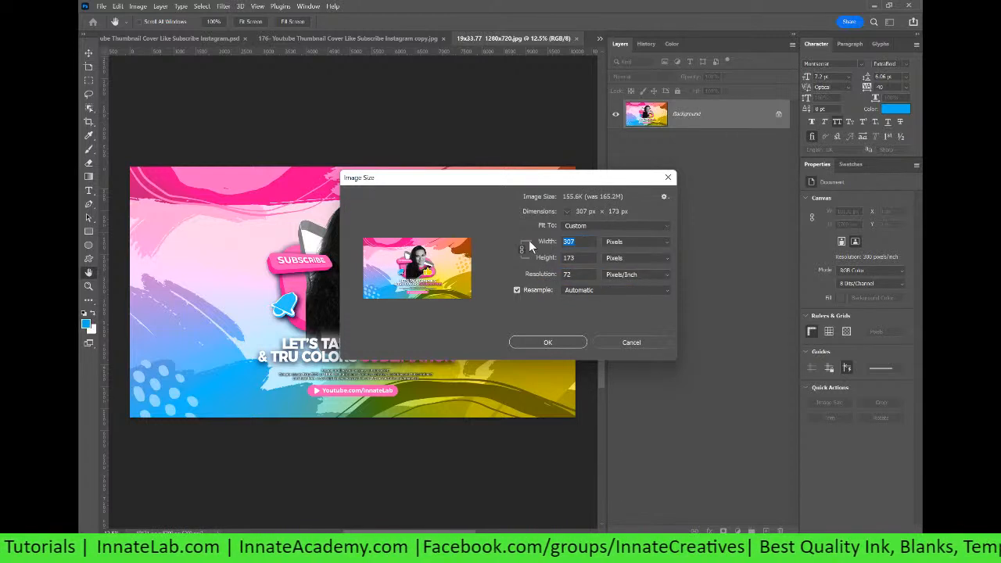
text(1280)
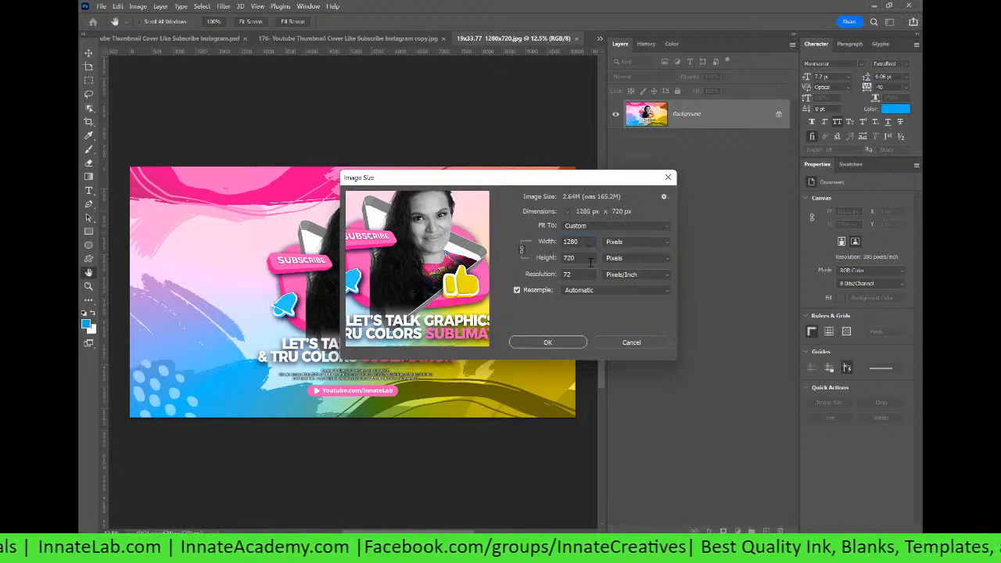
double_click(569, 275)
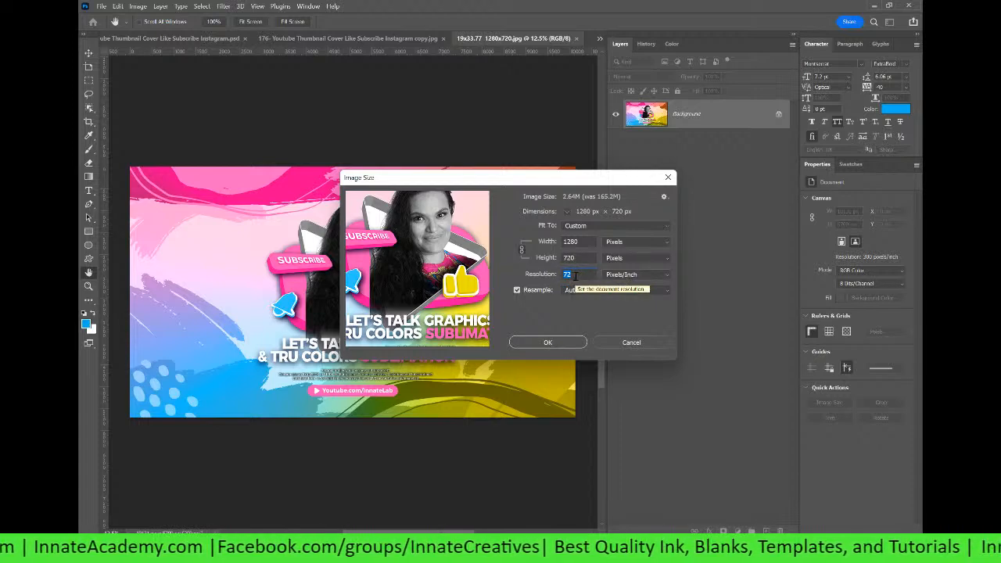
click(563, 346)
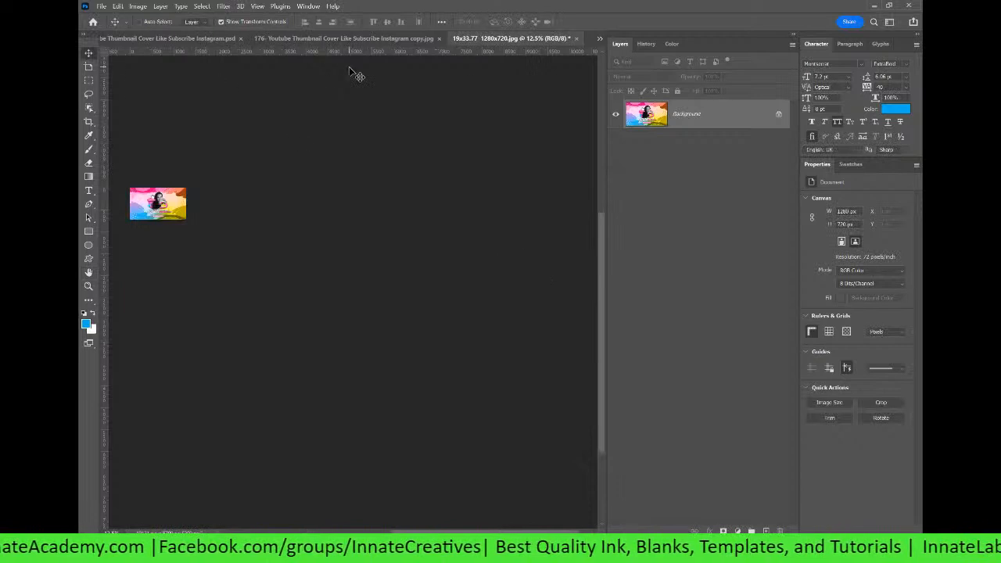
key(ctrl+0)
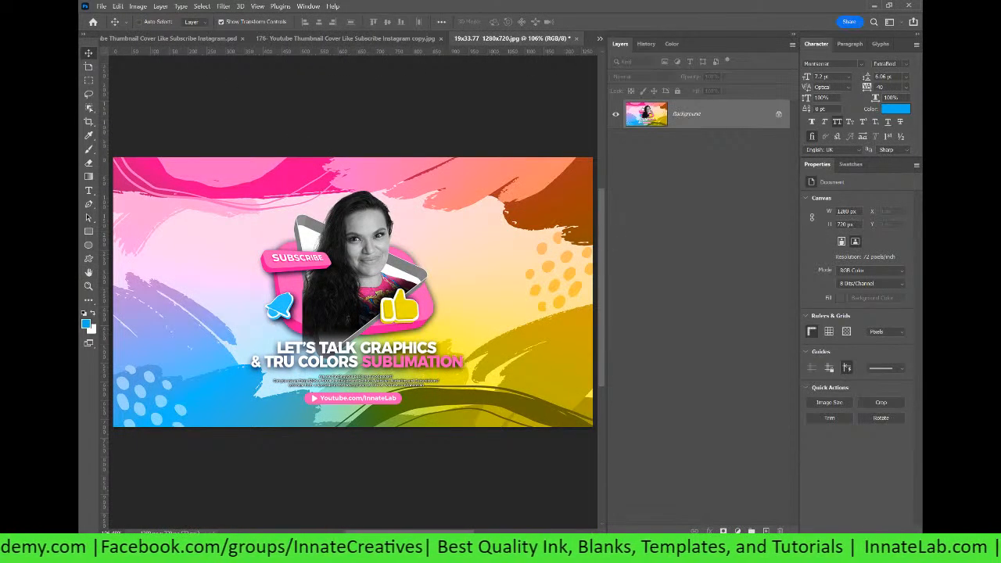
click(101, 7)
click(130, 128)
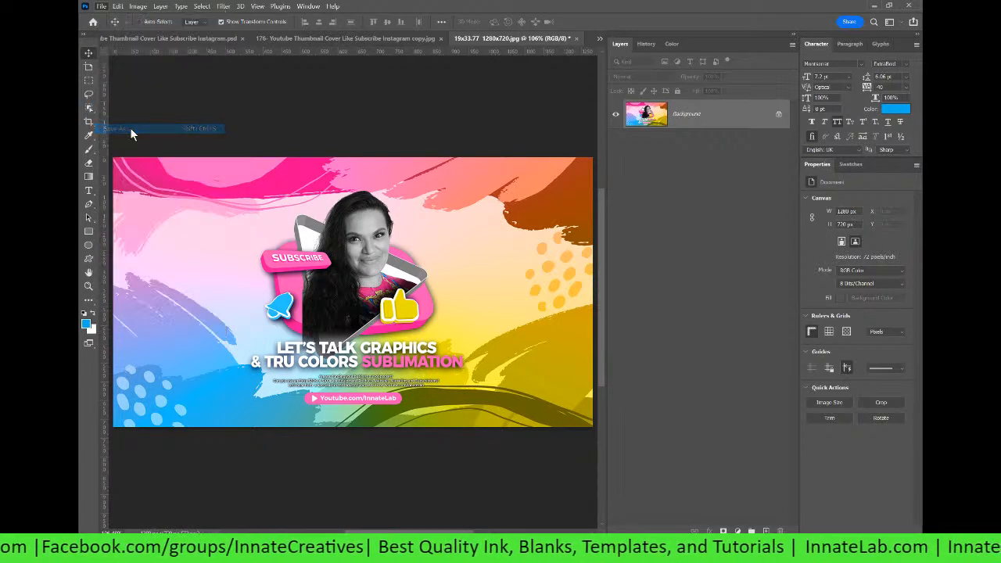
click(203, 104)
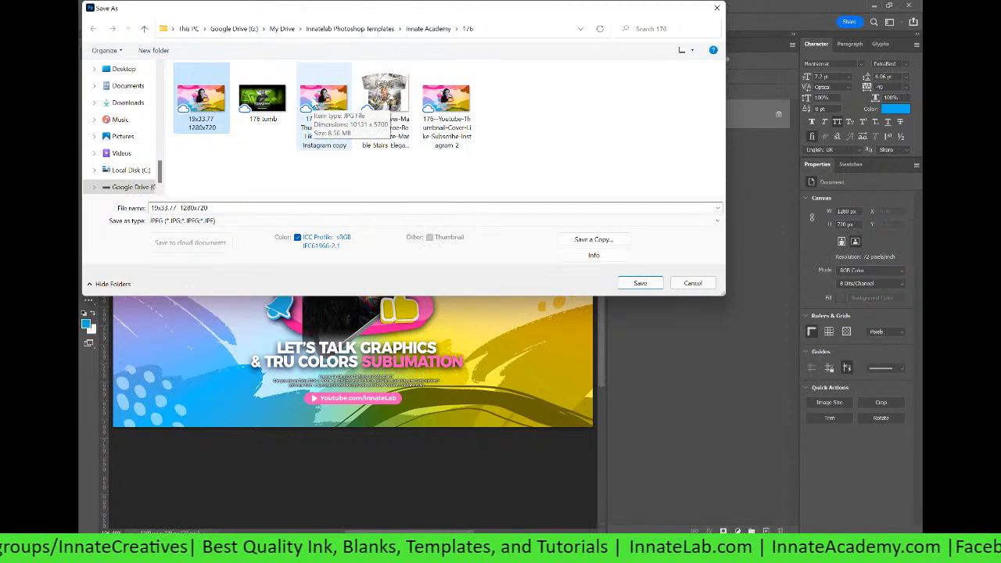
click(317, 102)
click(452, 103)
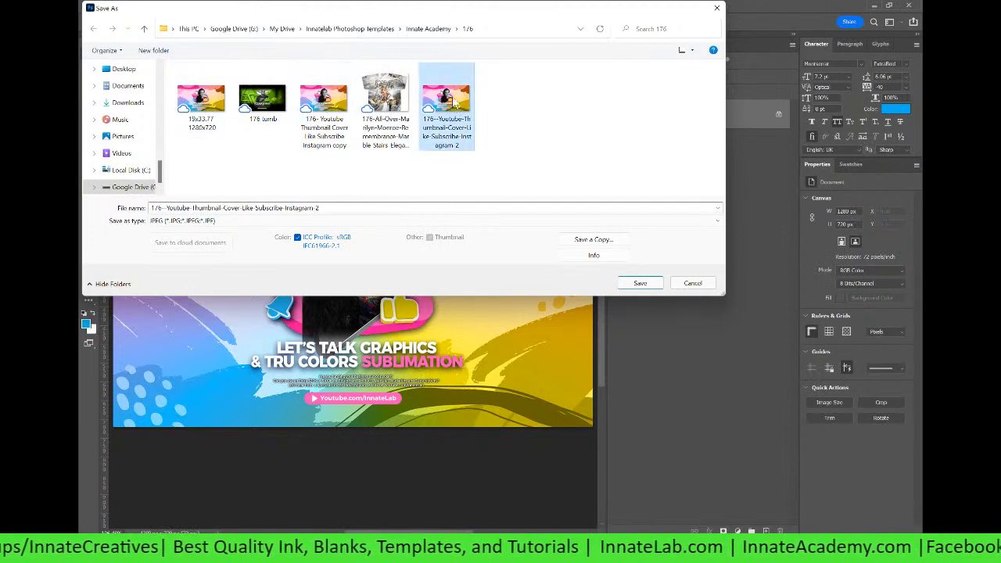
click(692, 283)
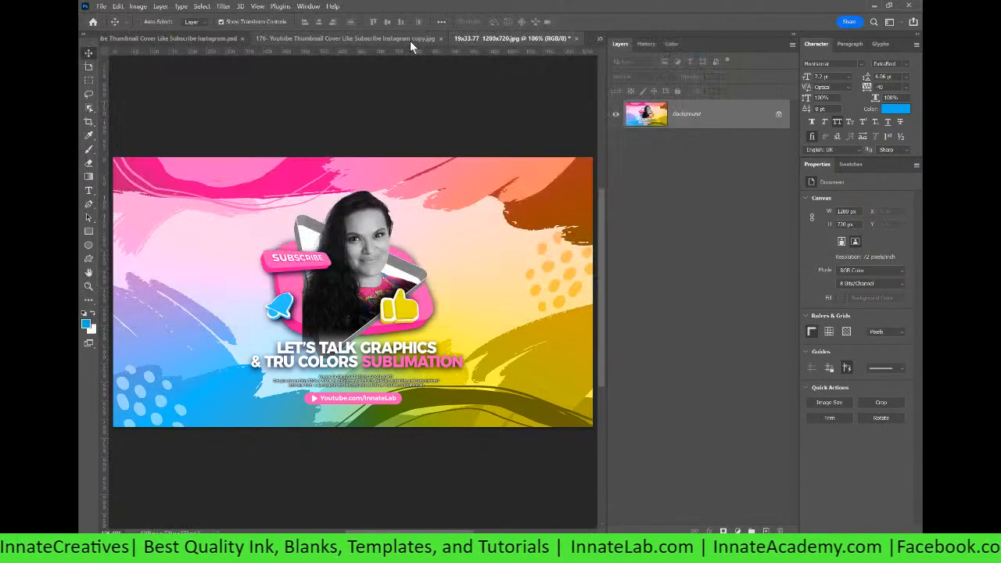
Step: Save the resized "19x33.77 1280x720" JPEG and check the exported files in the 176 folder
key(ctrl+s)
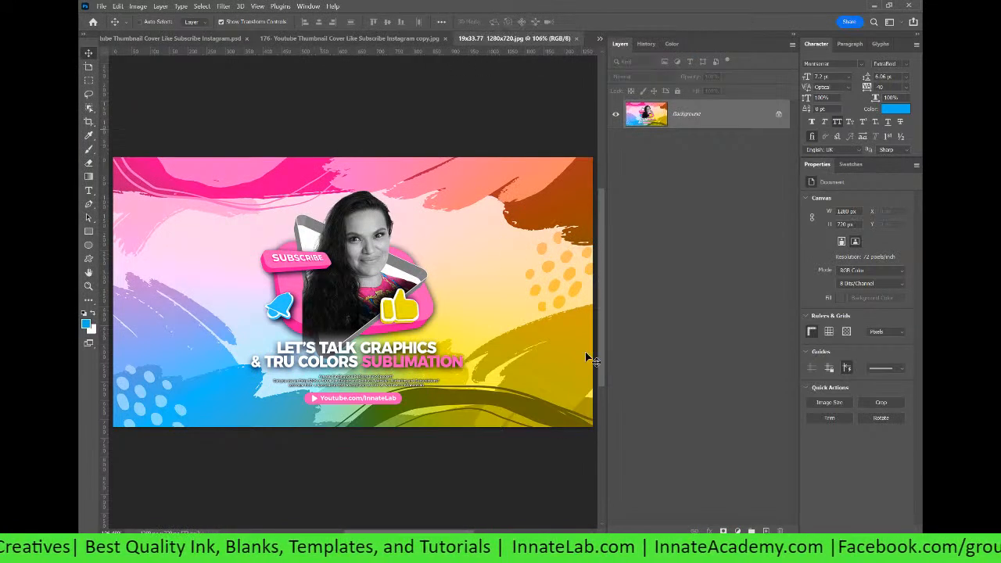
mouse_move(474, 548)
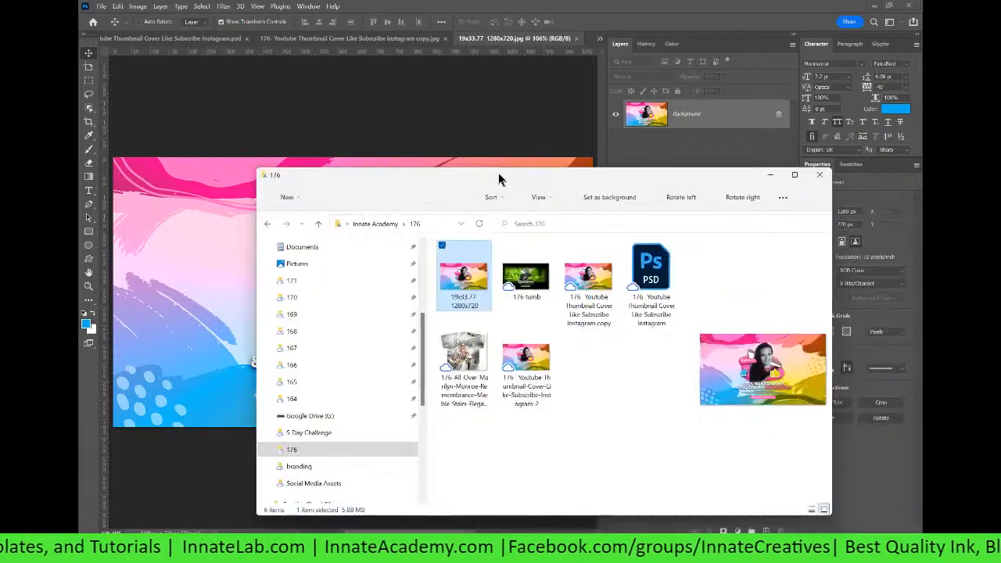
drag(501, 180, 543, 143)
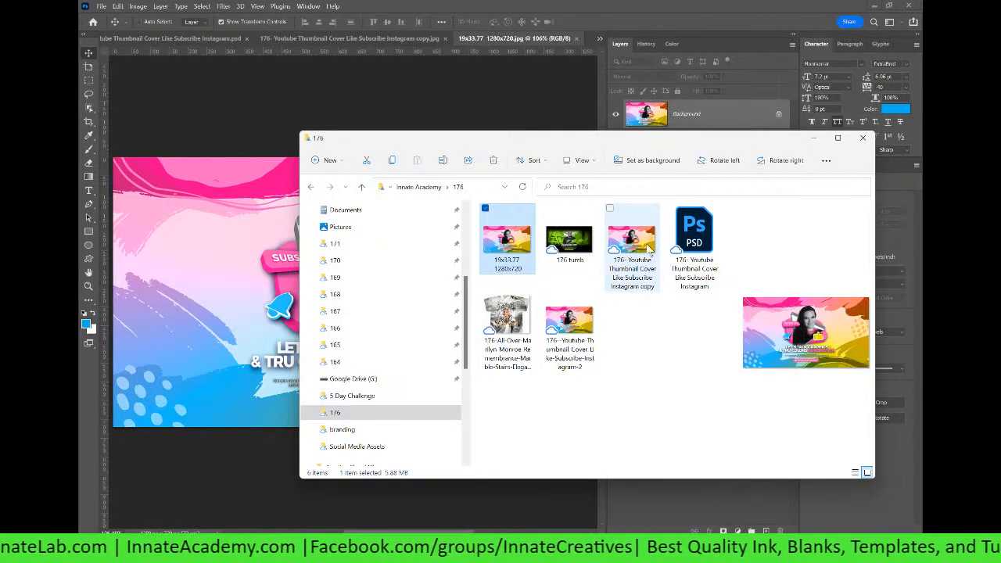
click(864, 139)
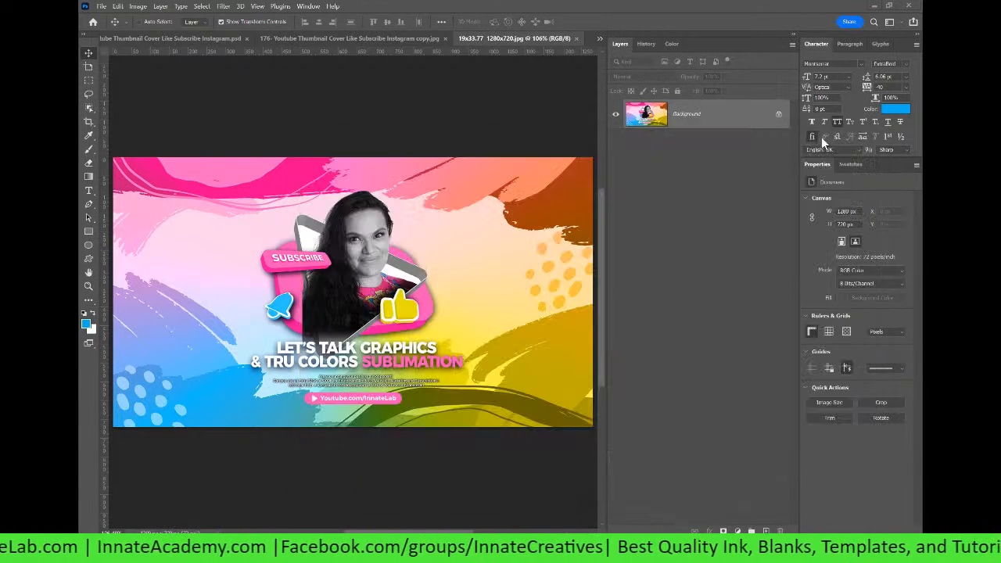
Step: Close the full-size JPEG copy and the "19x33.77 1280x720" JPEG, keeping only the PSD template open
click(359, 38)
click(202, 38)
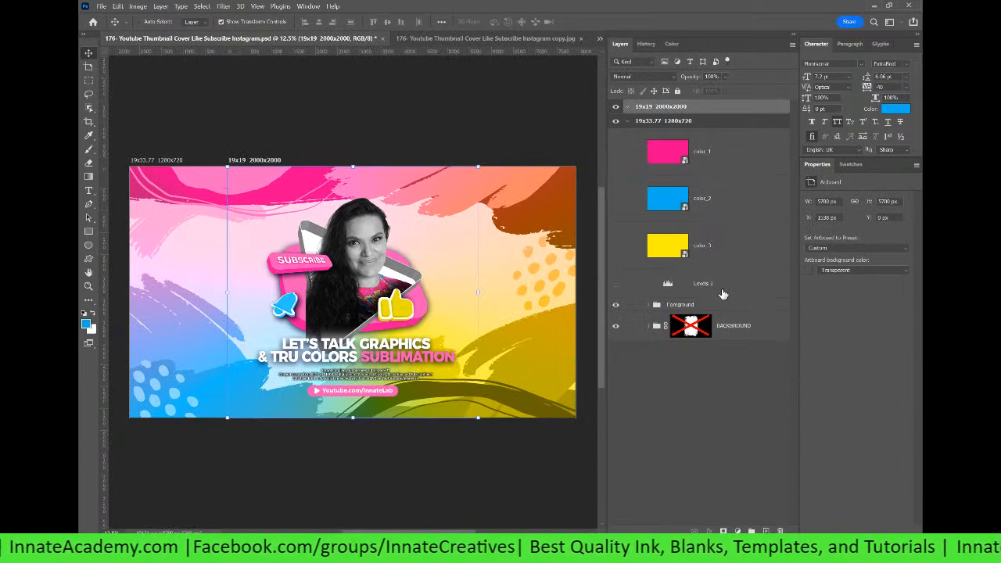
click(462, 35)
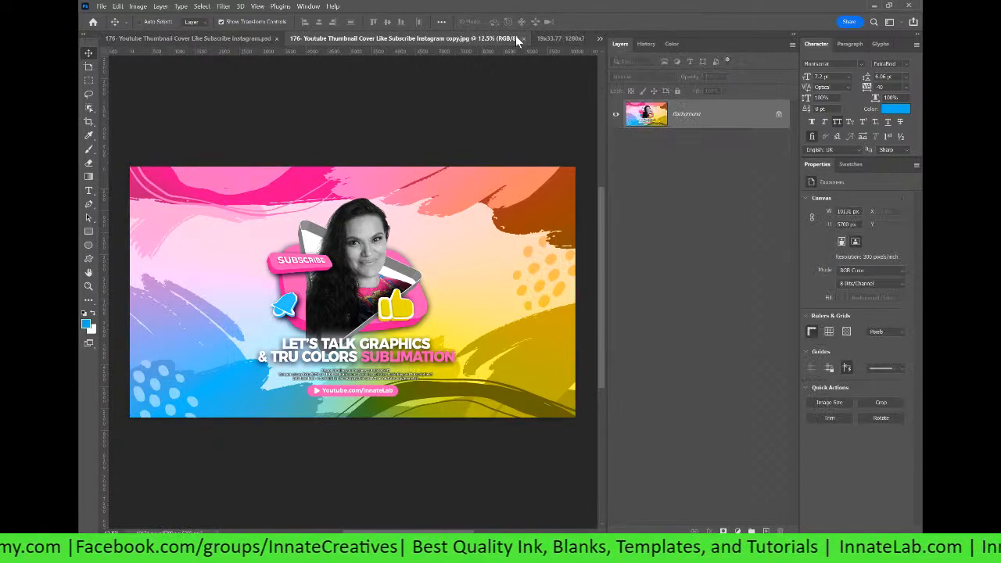
click(523, 38)
click(504, 39)
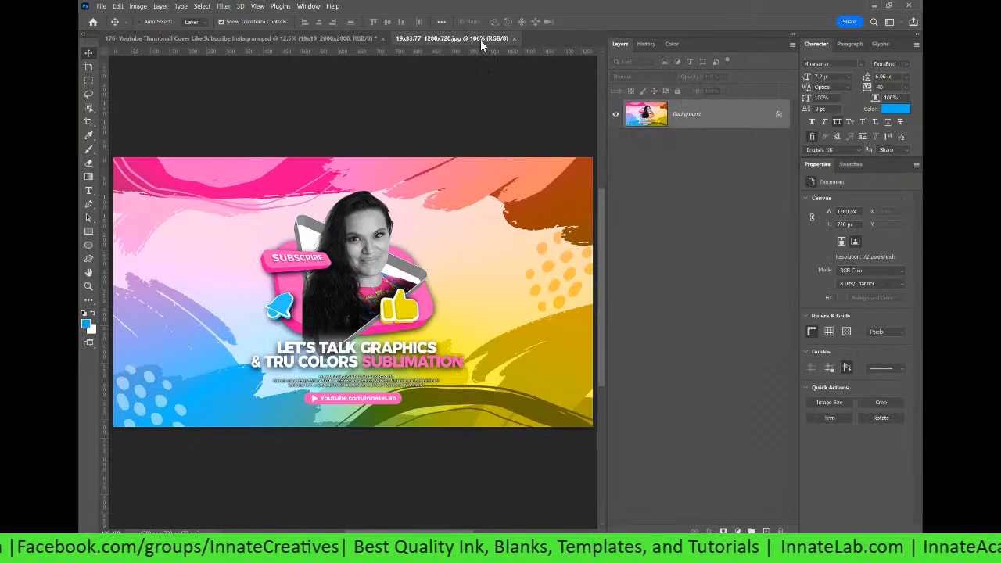
click(514, 39)
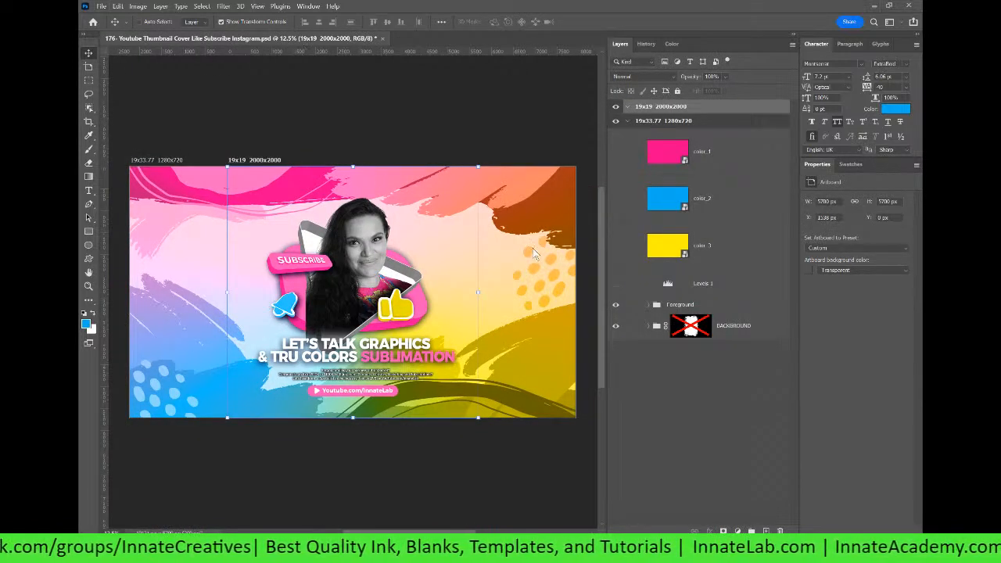
Step: Hide the 19x19 2000x2000 artboard and show it again to compare the two artboards
mouse_move(474, 551)
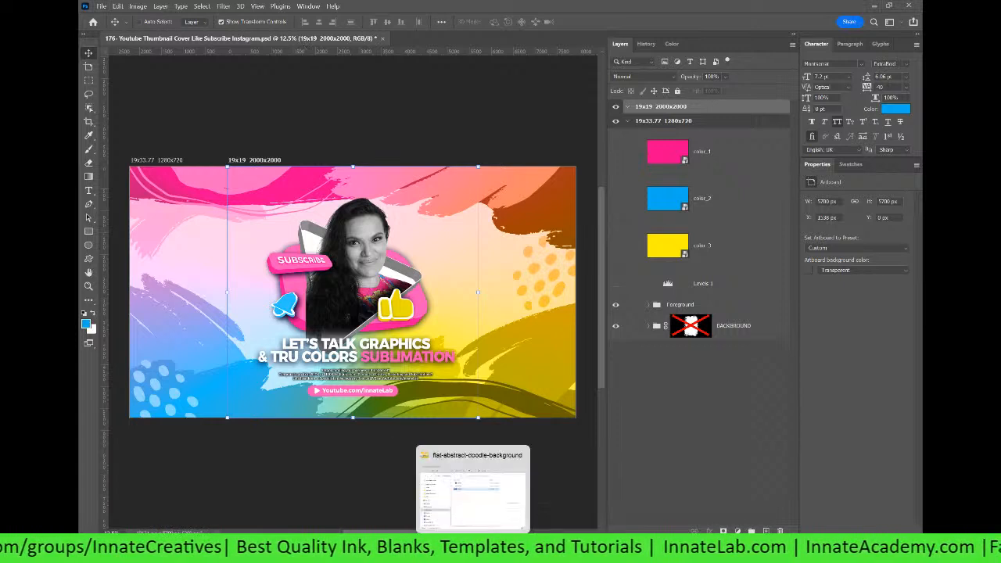
click(616, 108)
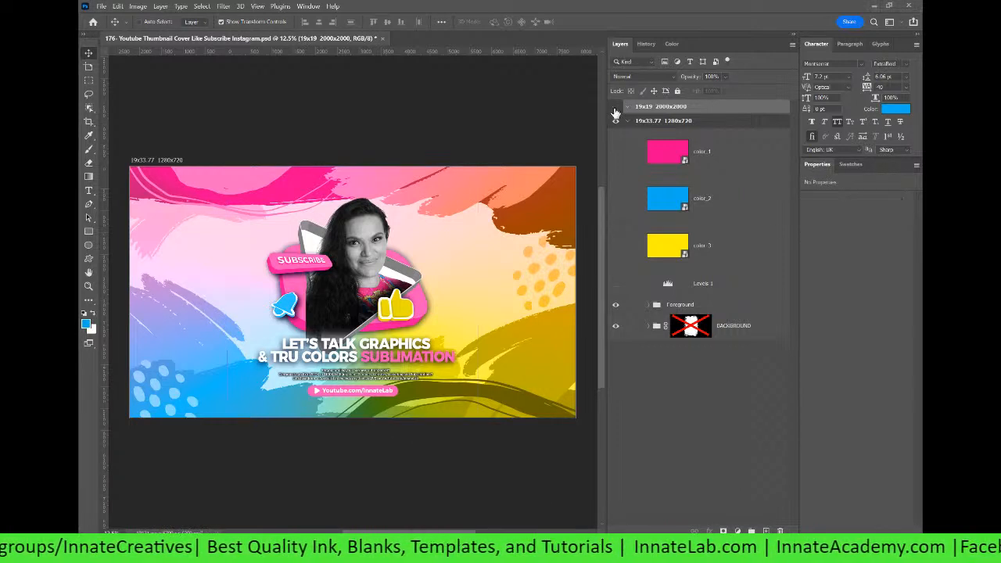
click(615, 107)
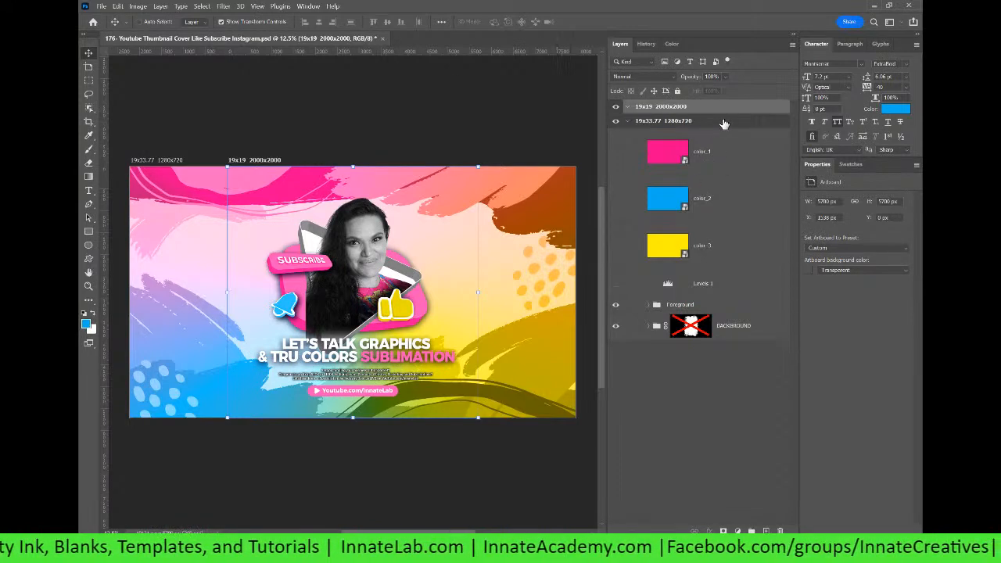
Step: Open the "19x33.77 1280x720" JPEG from the 176 folder
click(99, 6)
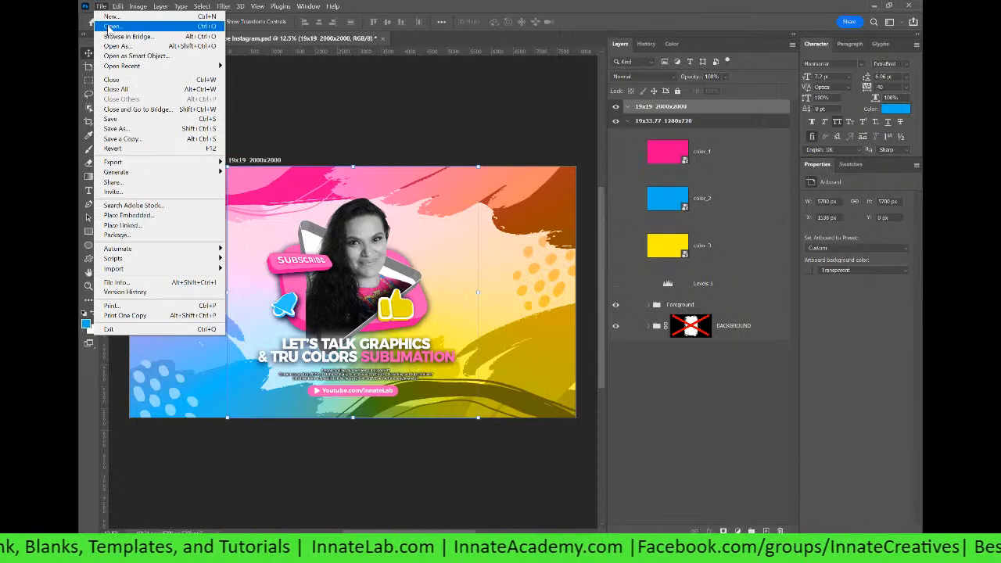
click(111, 28)
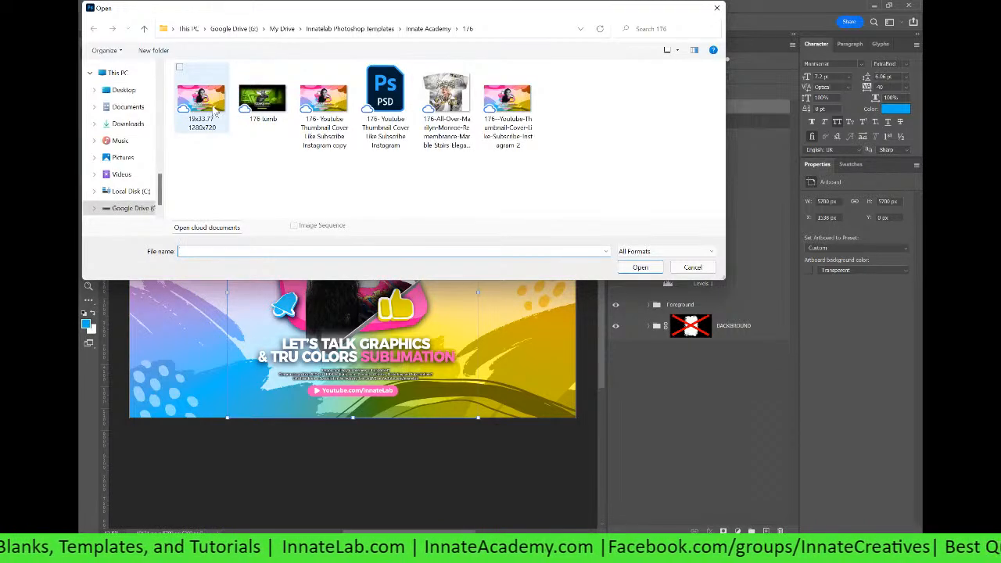
click(211, 110)
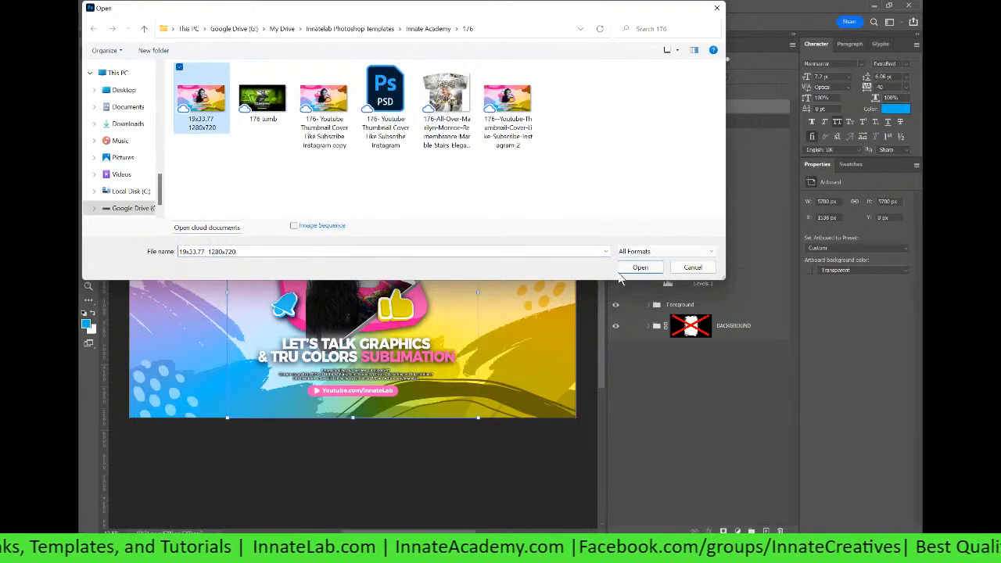
click(630, 270)
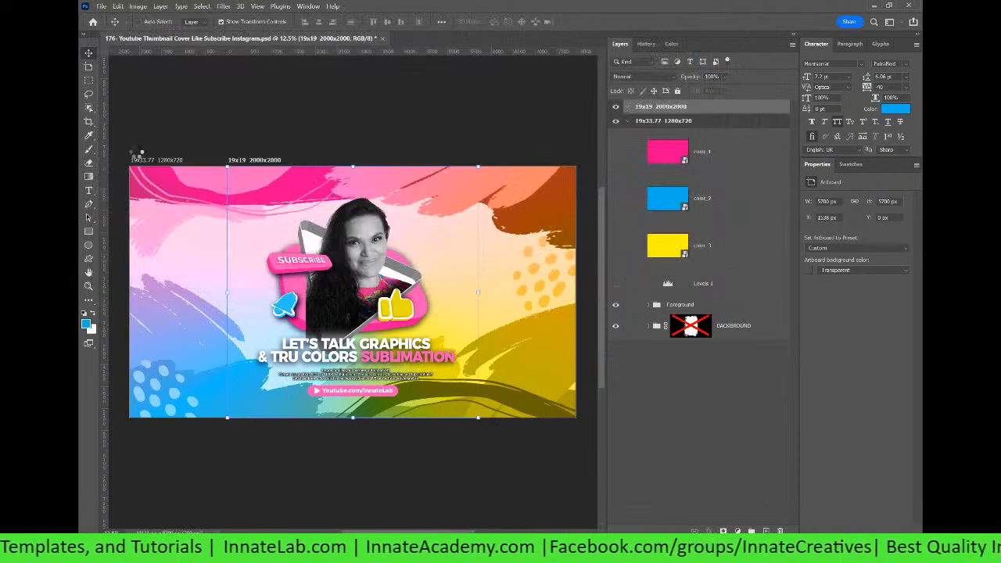
Step: Save the opened image under the new name "2000x2000" as a JPEG with quality 8 and Baseline ("Standard") format
click(100, 6)
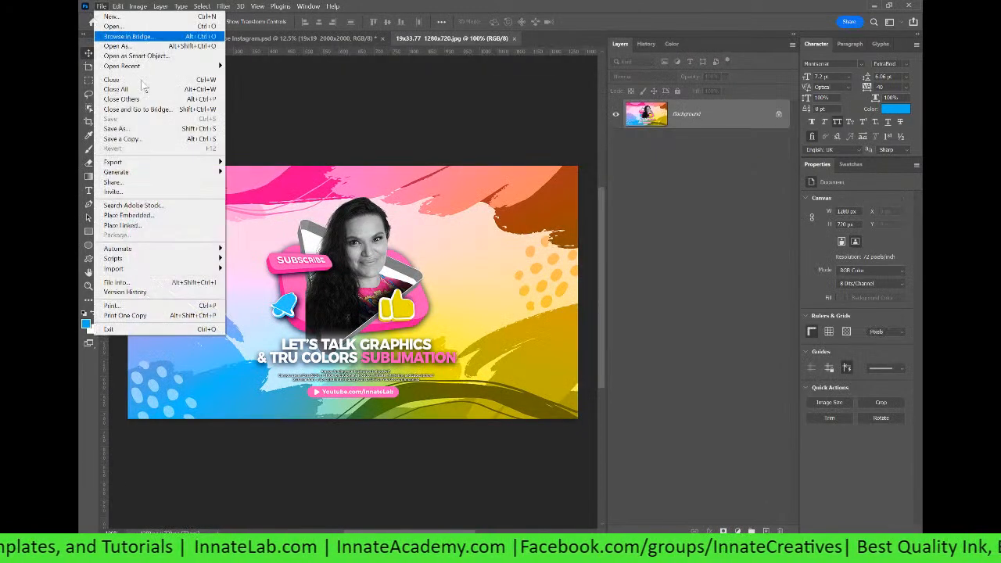
click(142, 128)
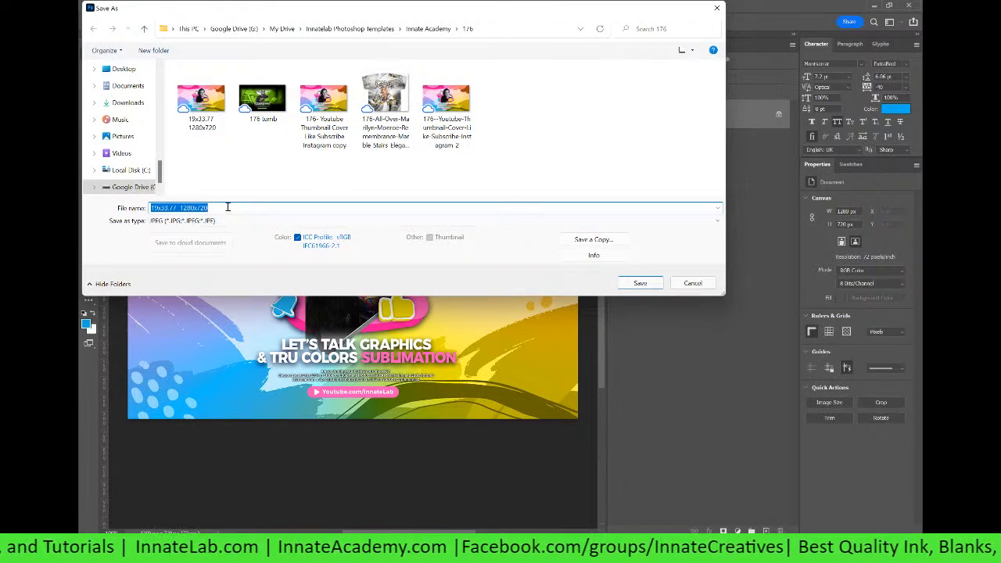
click(223, 207)
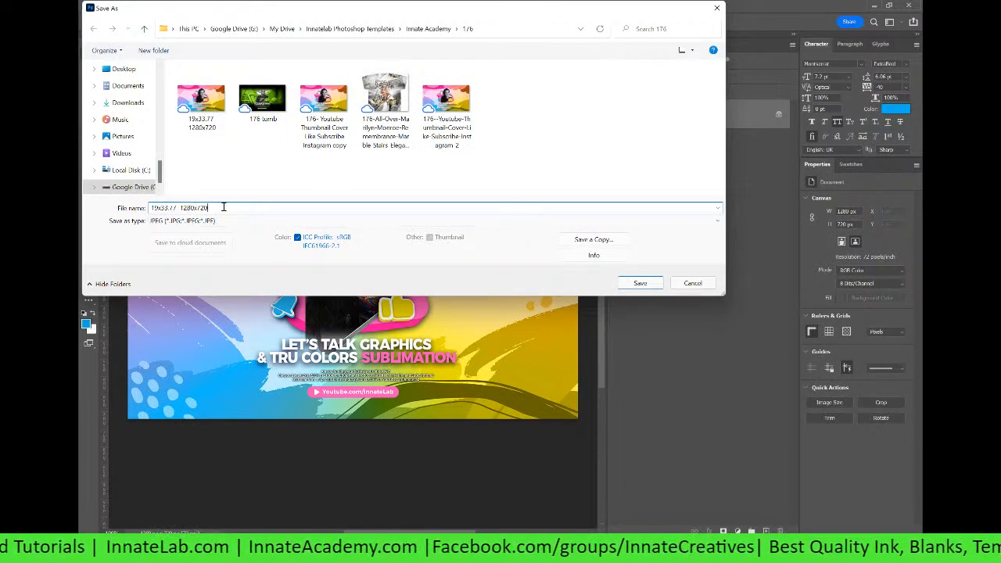
drag(222, 209, 95, 197)
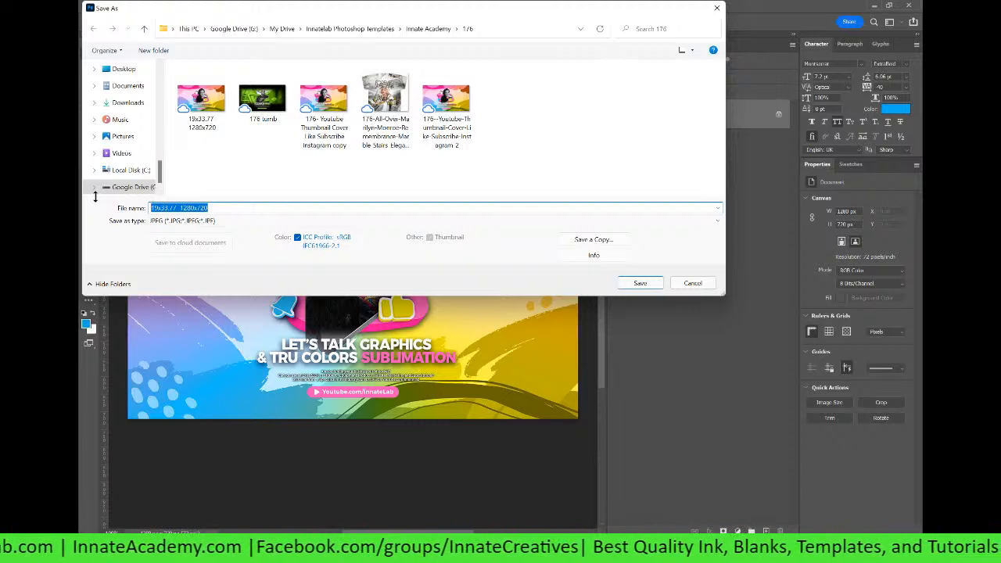
text(200)
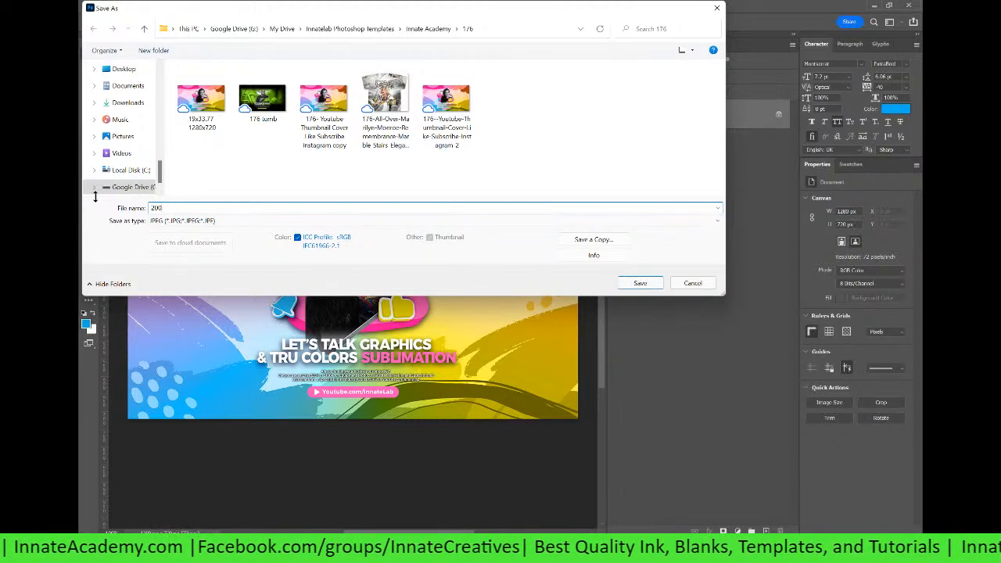
text(0x2000)
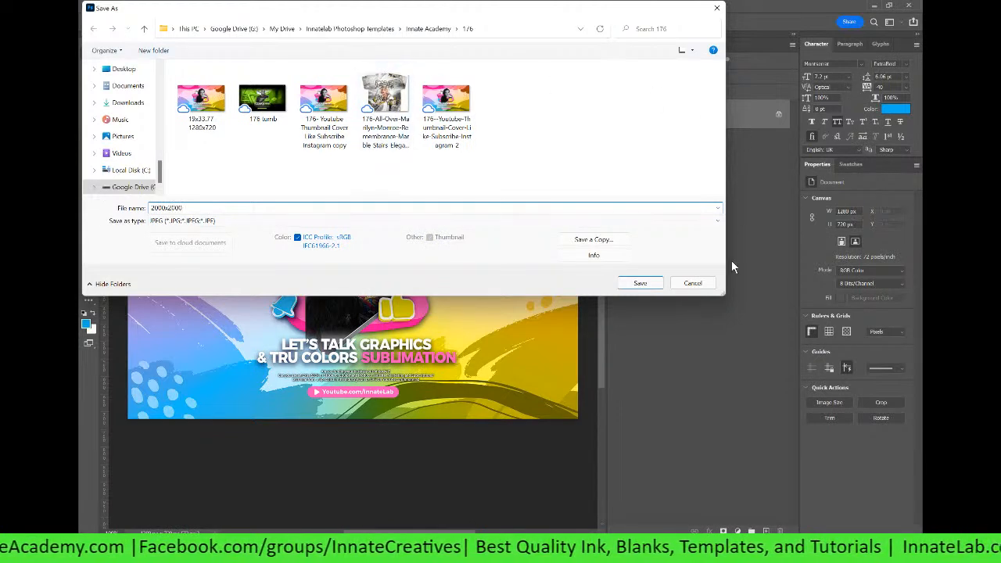
click(641, 285)
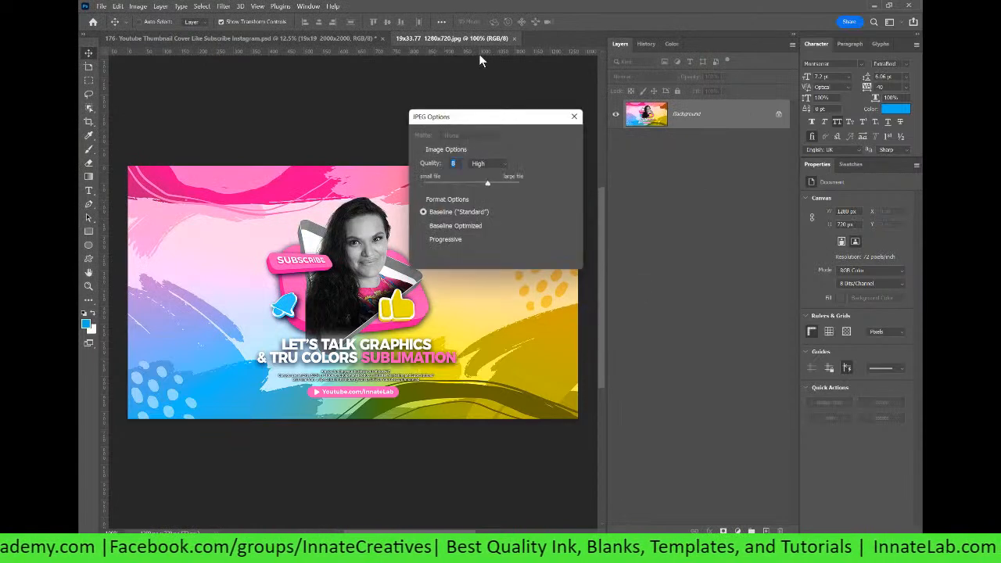
click(554, 138)
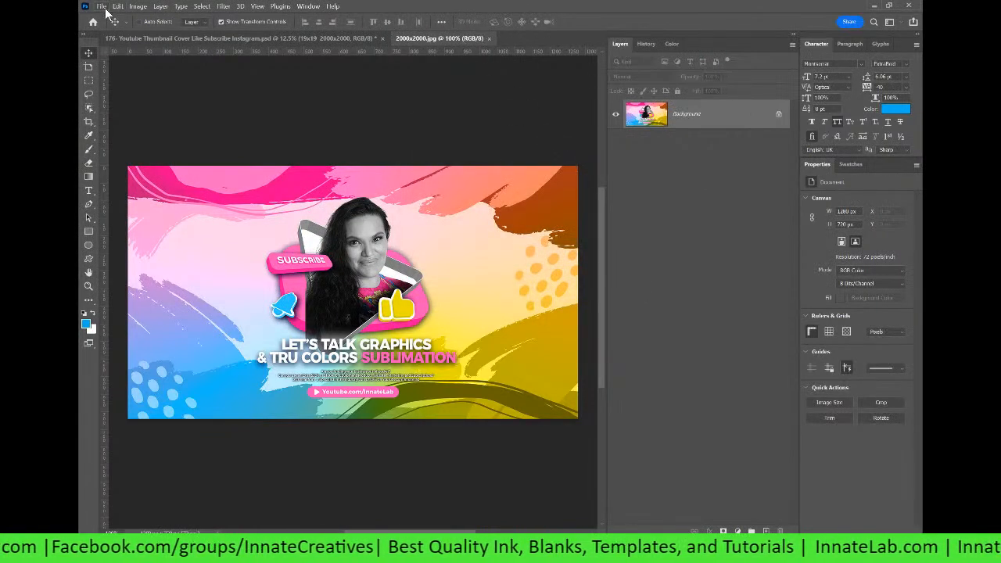
Step: Resize 2000x2000.jpg proportionally to a height of 2000 pixels and fit it in view
click(137, 6)
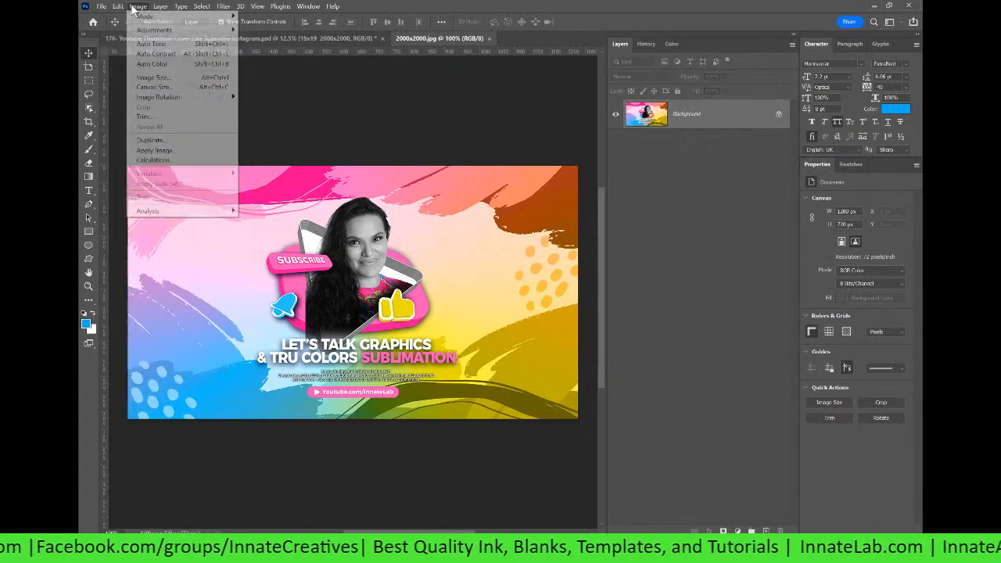
click(162, 78)
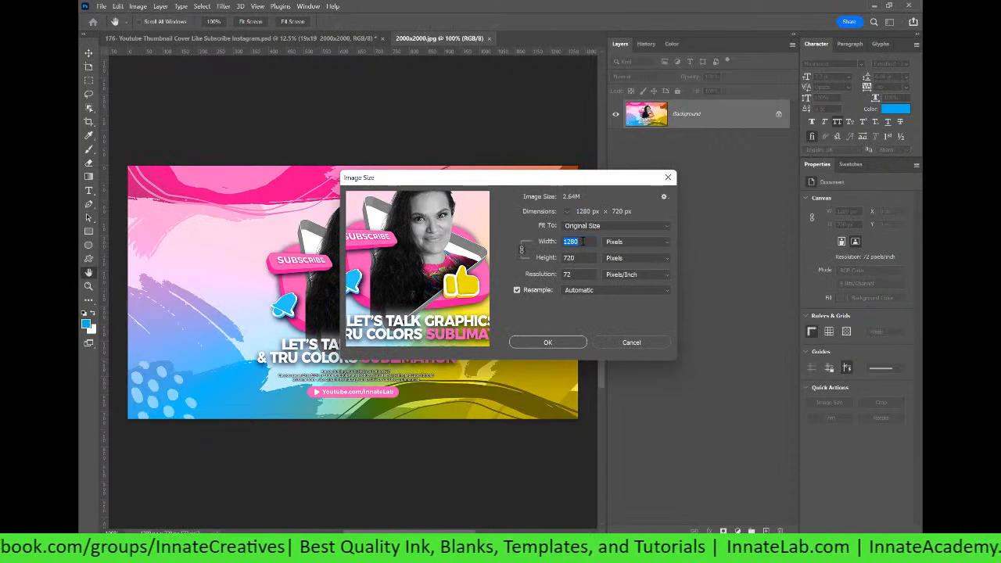
text(36)
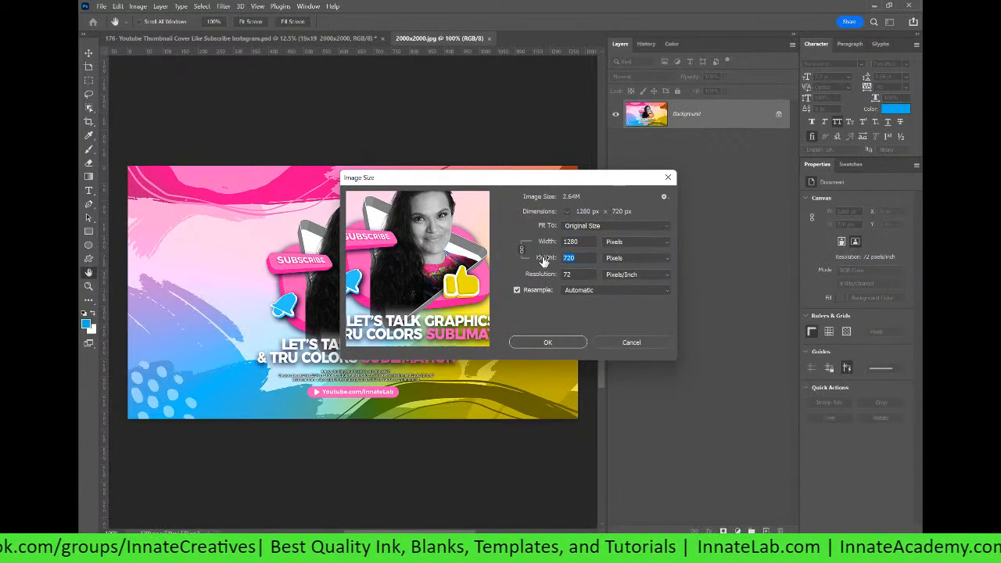
text(00)
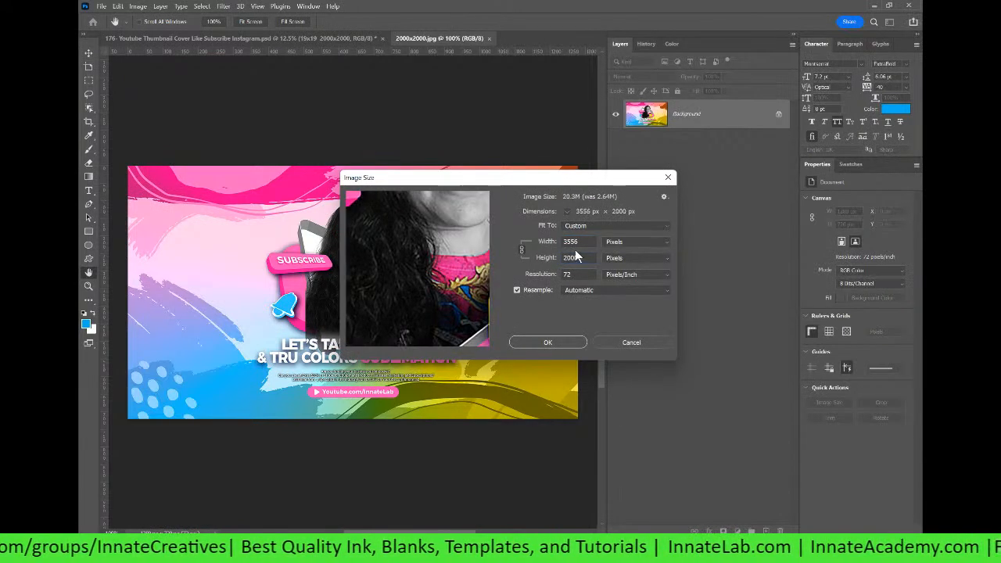
click(560, 347)
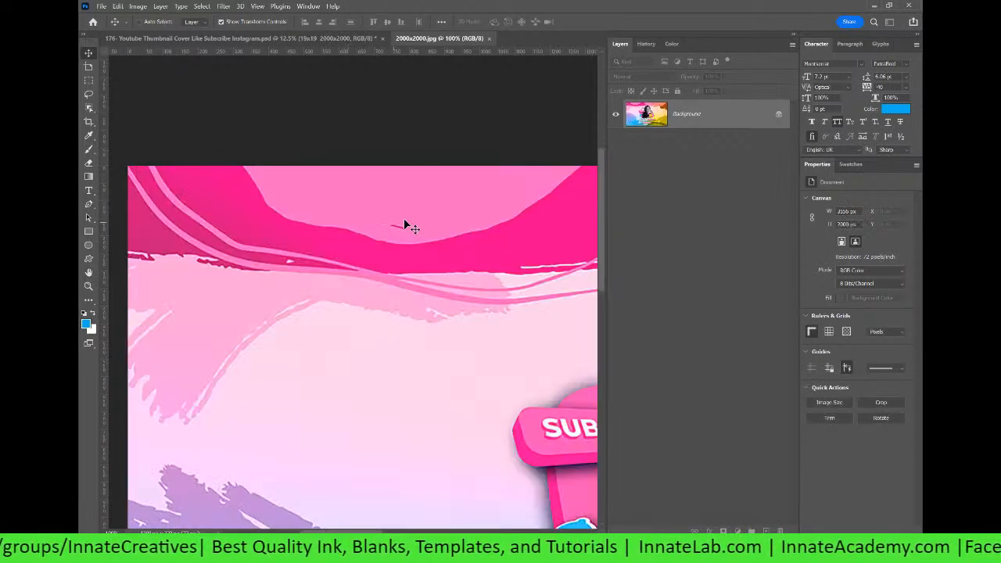
key(ctrl+0)
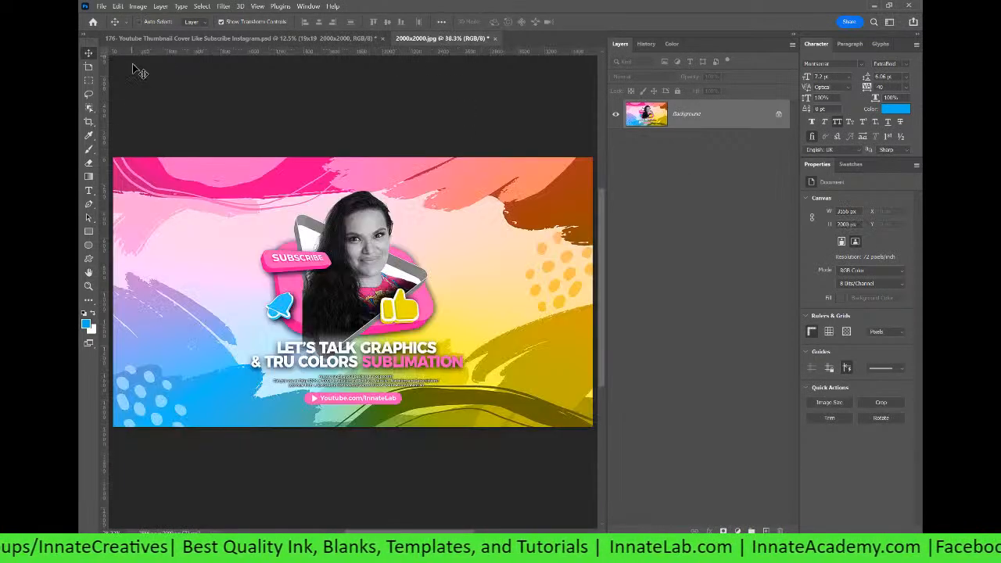
Step: Crop 2000x2000.jpg to a centred 1:1 square and close it, saving the changes
click(89, 124)
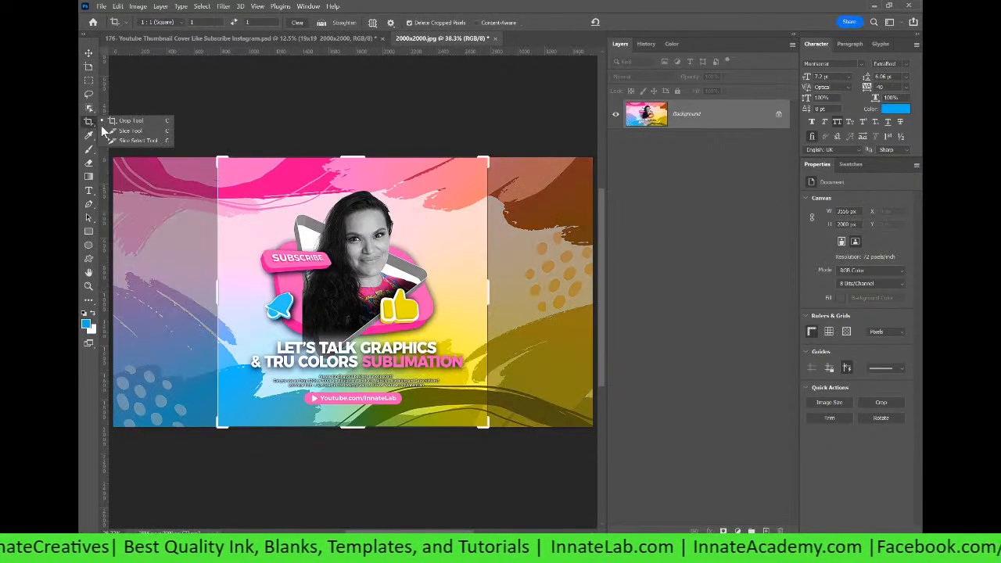
click(202, 22)
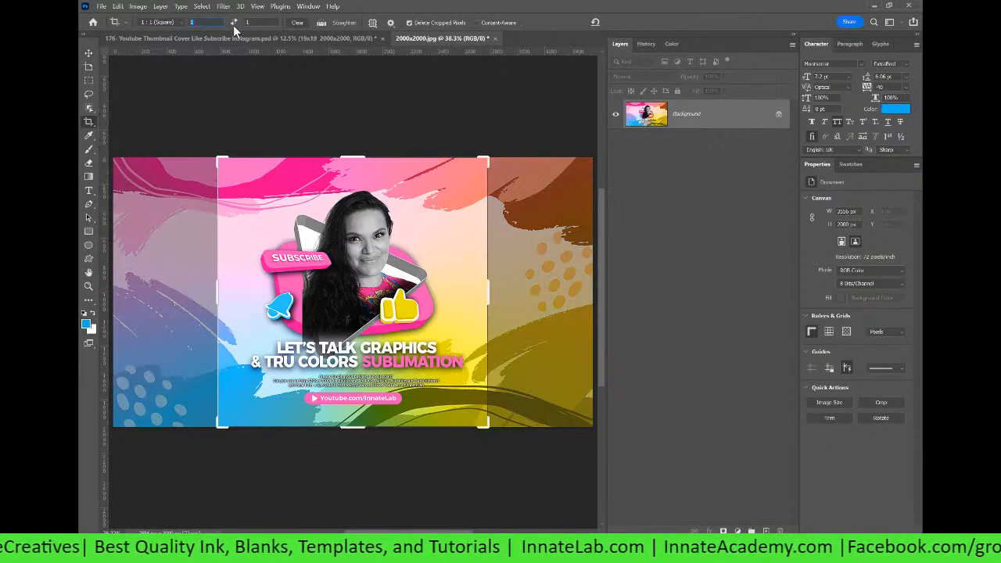
click(268, 24)
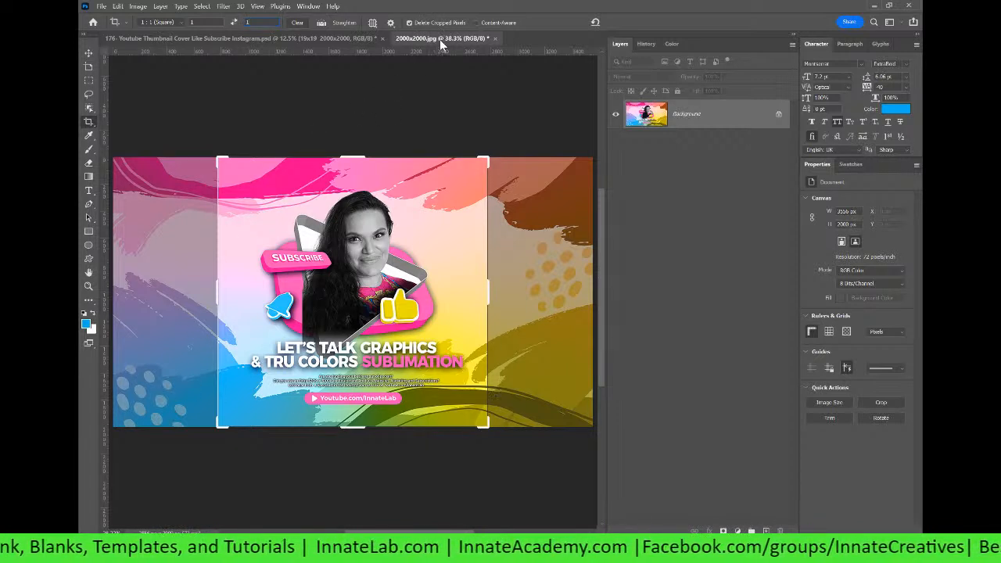
key(Return)
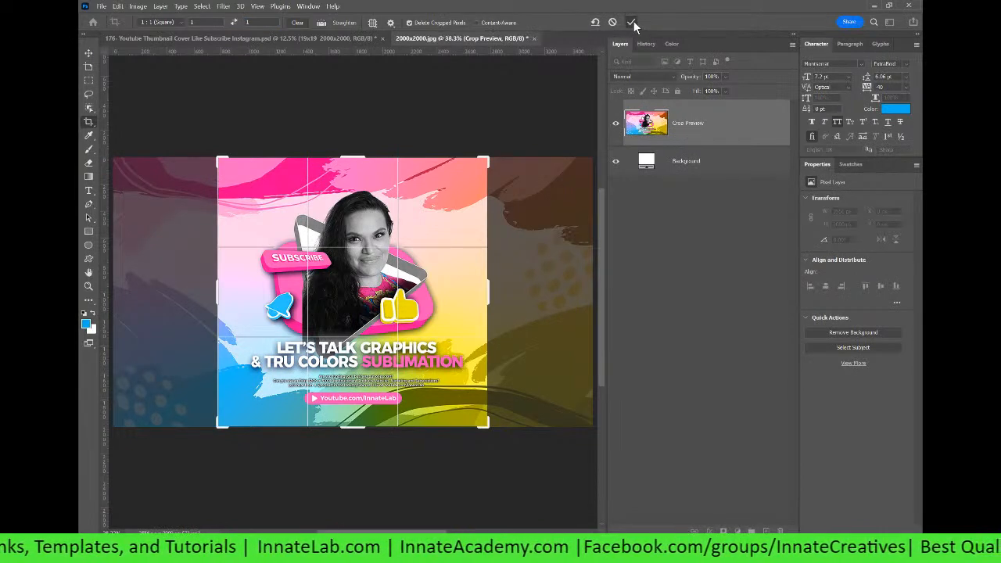
click(632, 22)
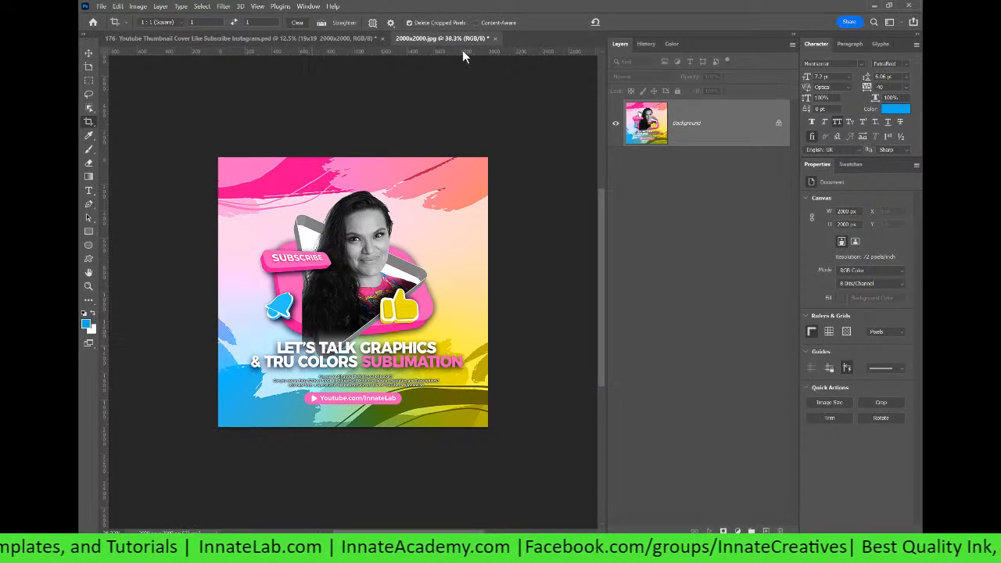
click(495, 38)
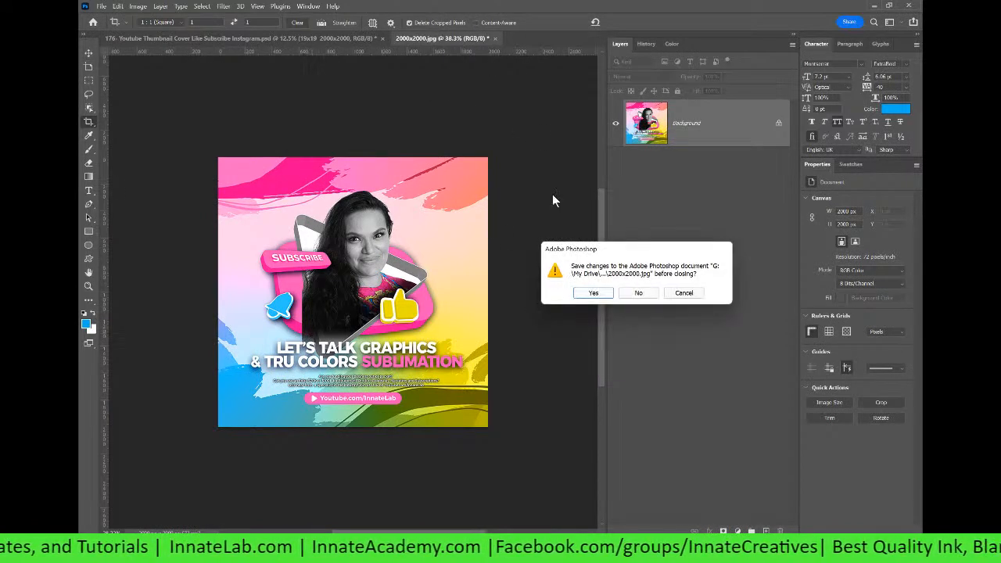
click(593, 293)
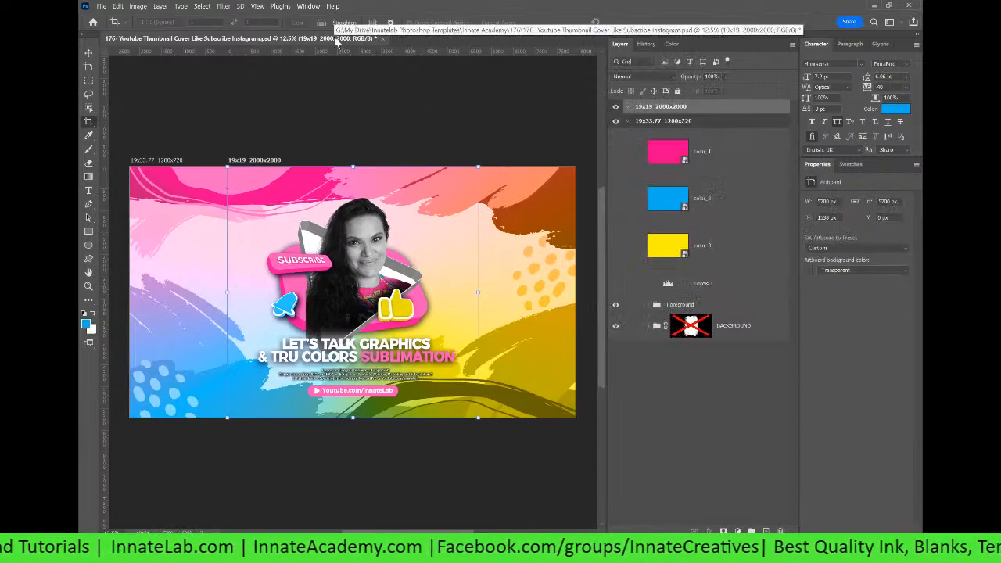
Step: Enable the BACKGROUND group's layer mask, toggle the group's visibility to compare the looks, and disable the mask again
shift+click(692, 328)
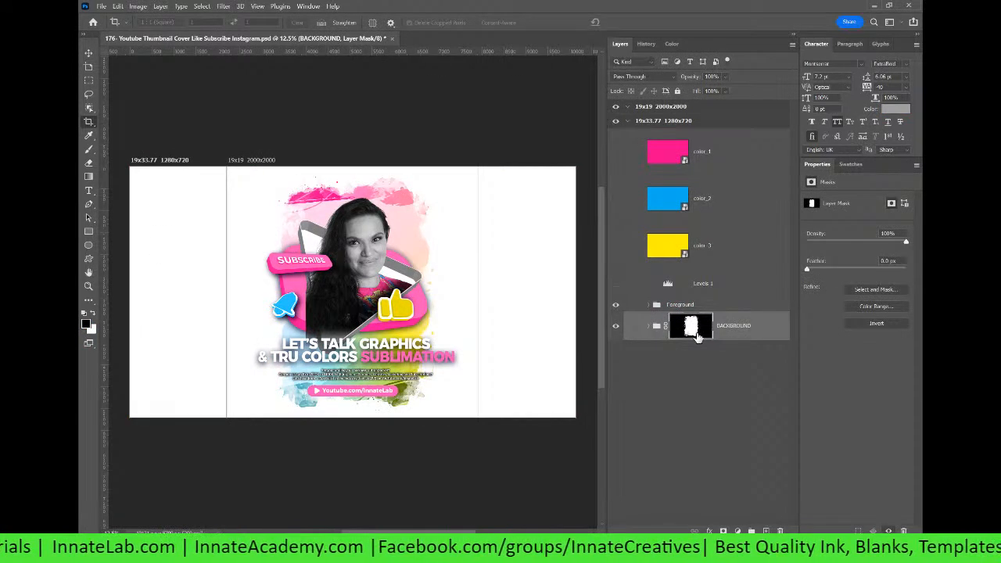
click(616, 327)
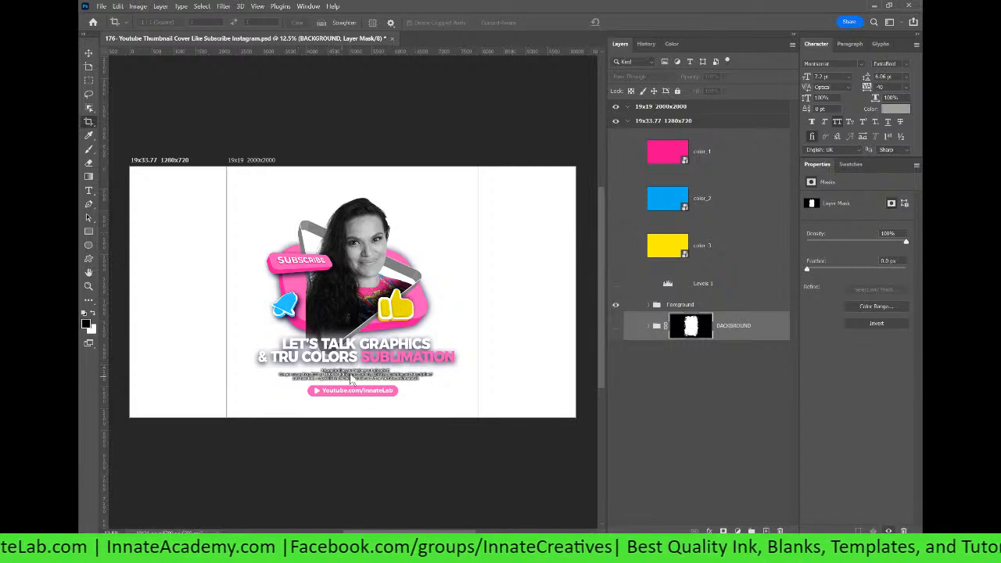
click(616, 327)
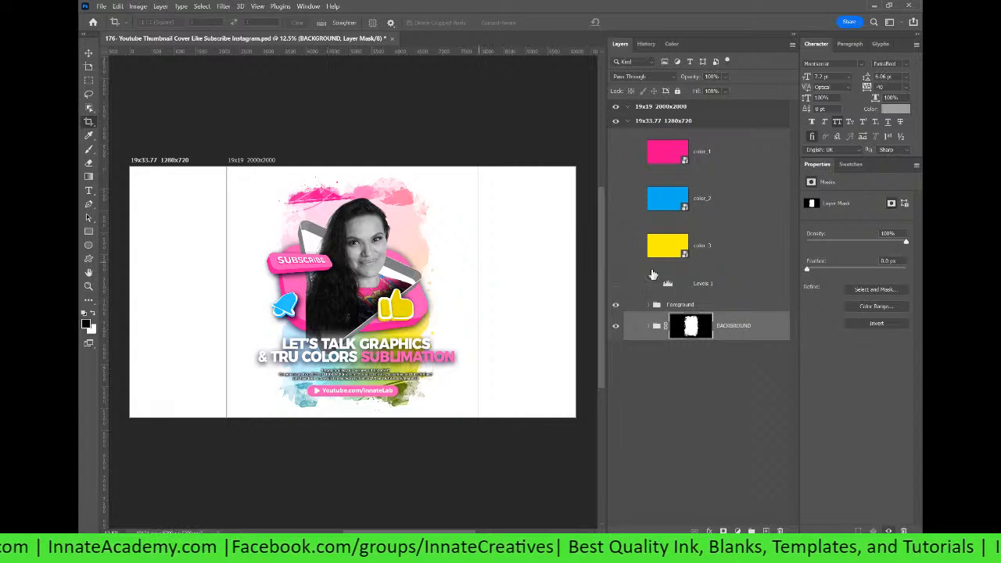
click(744, 339)
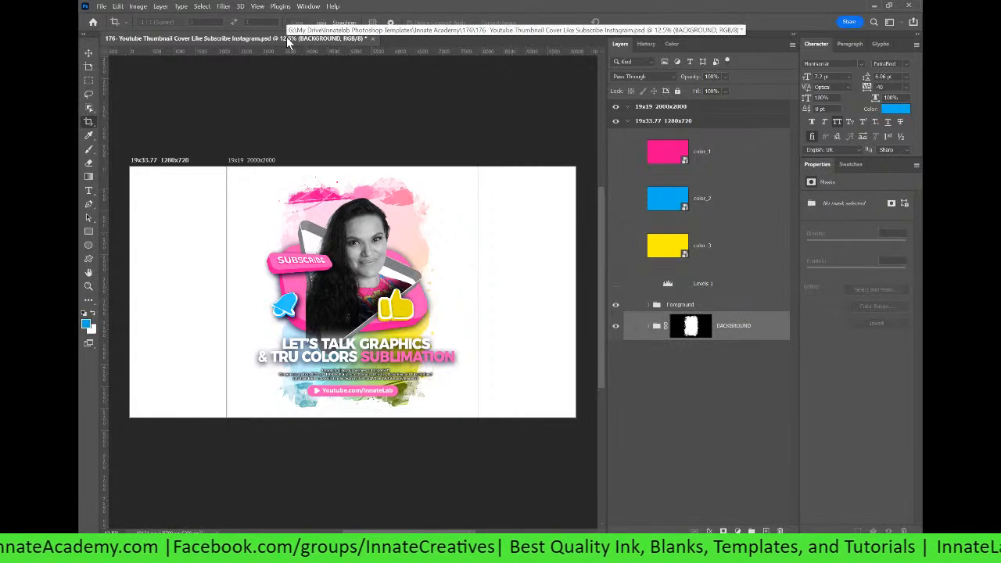
right_click(699, 333)
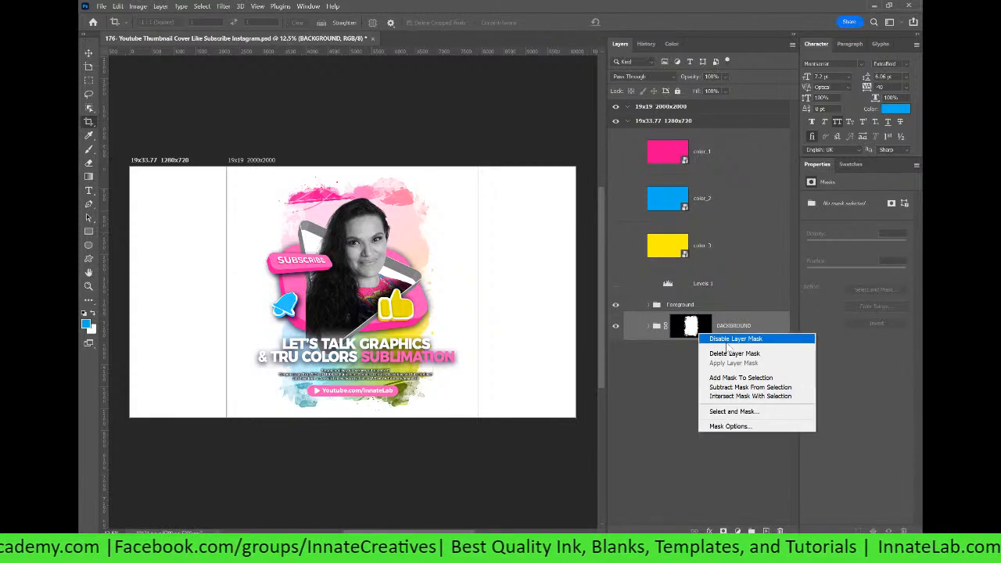
click(733, 339)
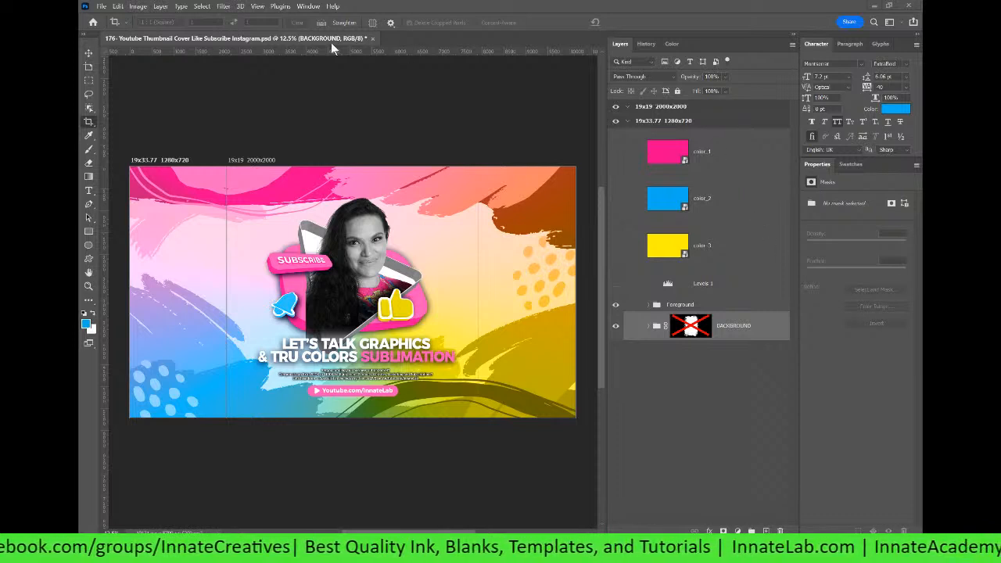
Step: Select the 19x33.77 1280x720 artboard and save the PSD template
click(711, 125)
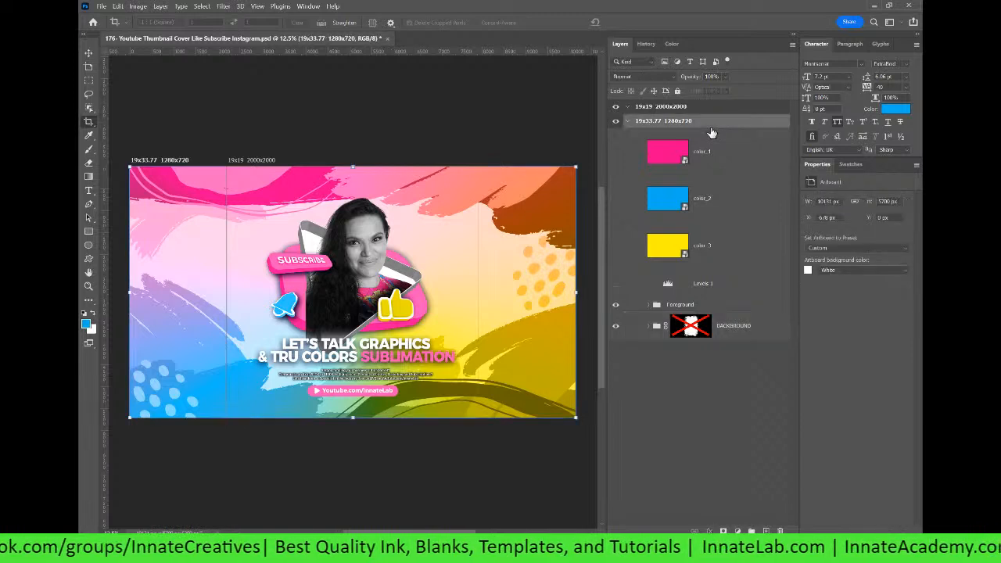
key(ctrl+s)
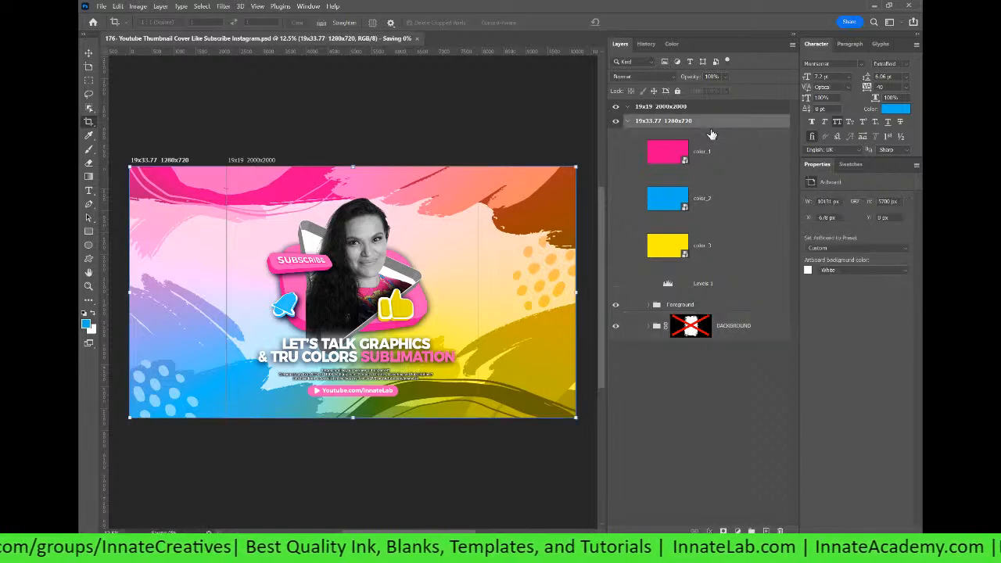